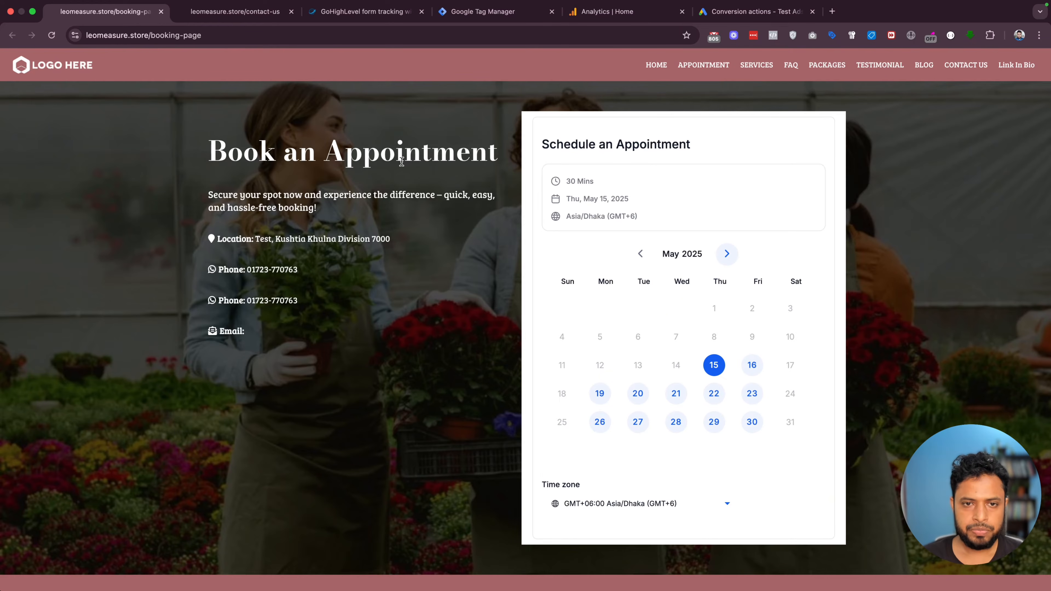
Copy the GTM listener script from the GoHighLevel form-tracking blog post, then return to Tag Manager
click(360, 12)
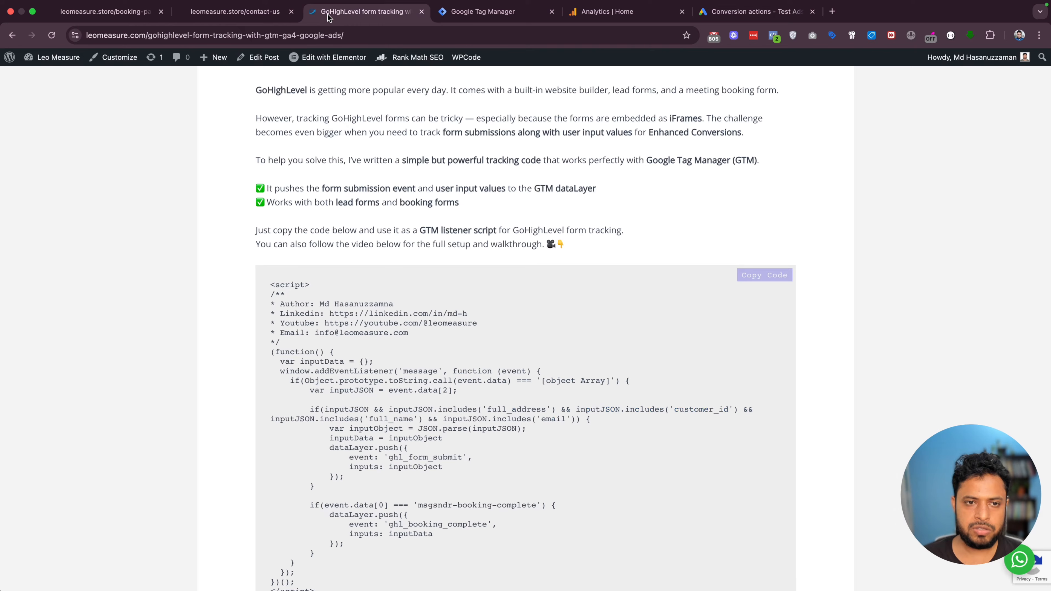
scroll(410, 305, up, 1)
scroll(410, 302, down, 1)
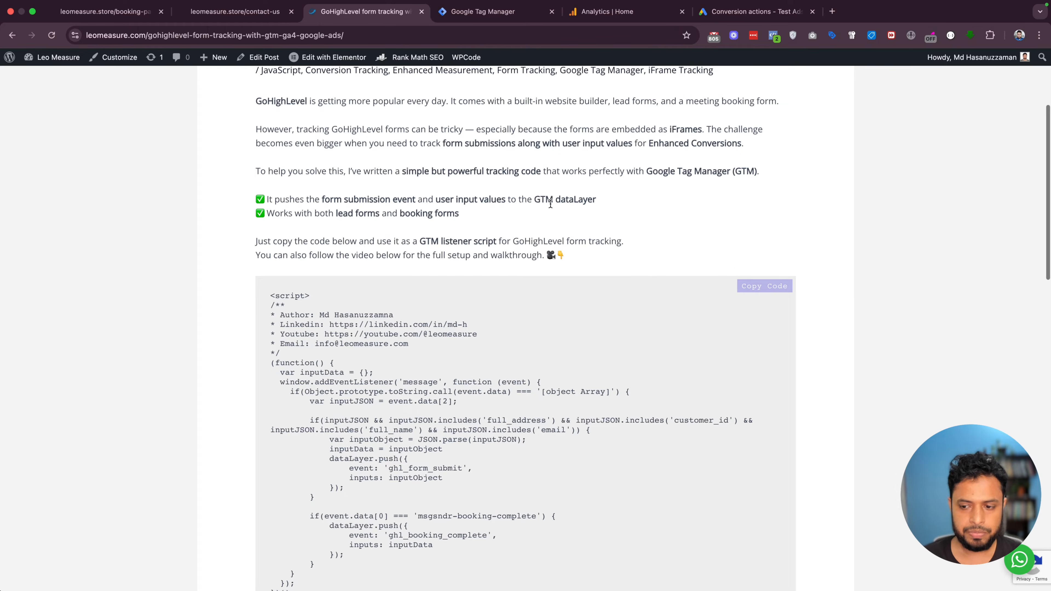
click(761, 290)
click(450, 15)
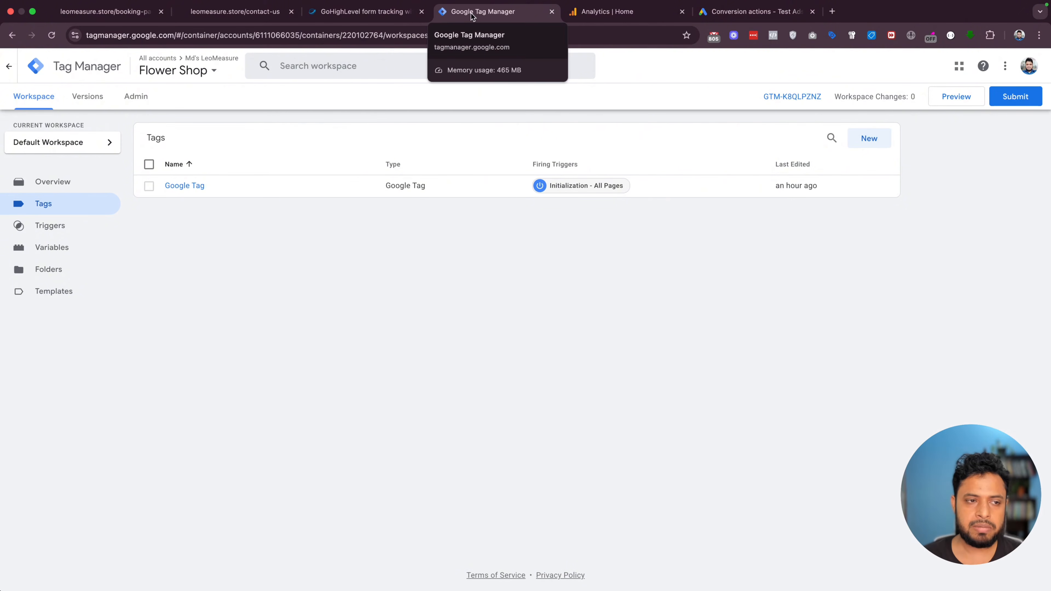
click(215, 13)
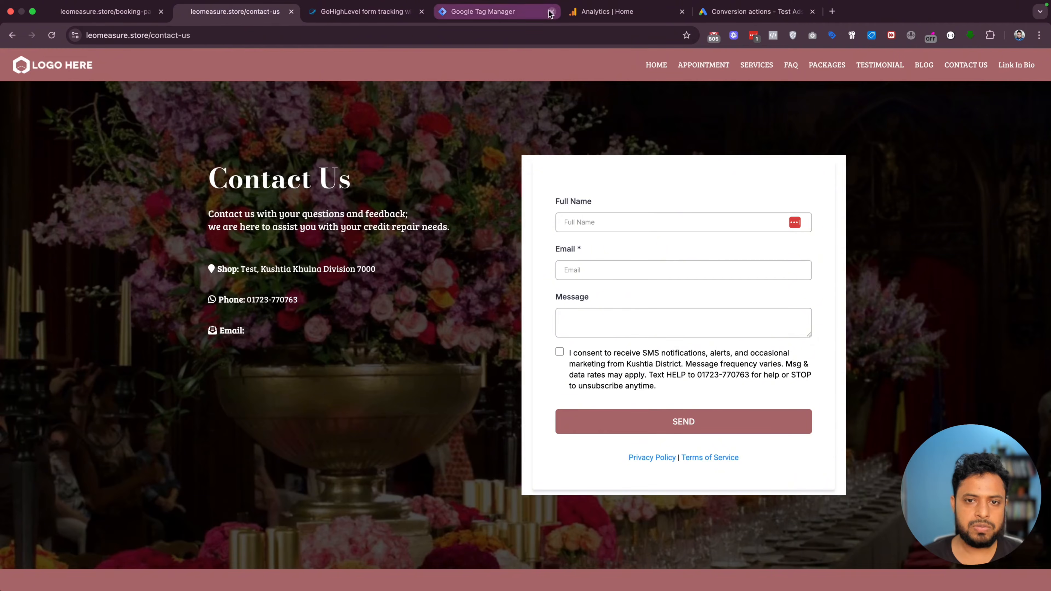
click(487, 15)
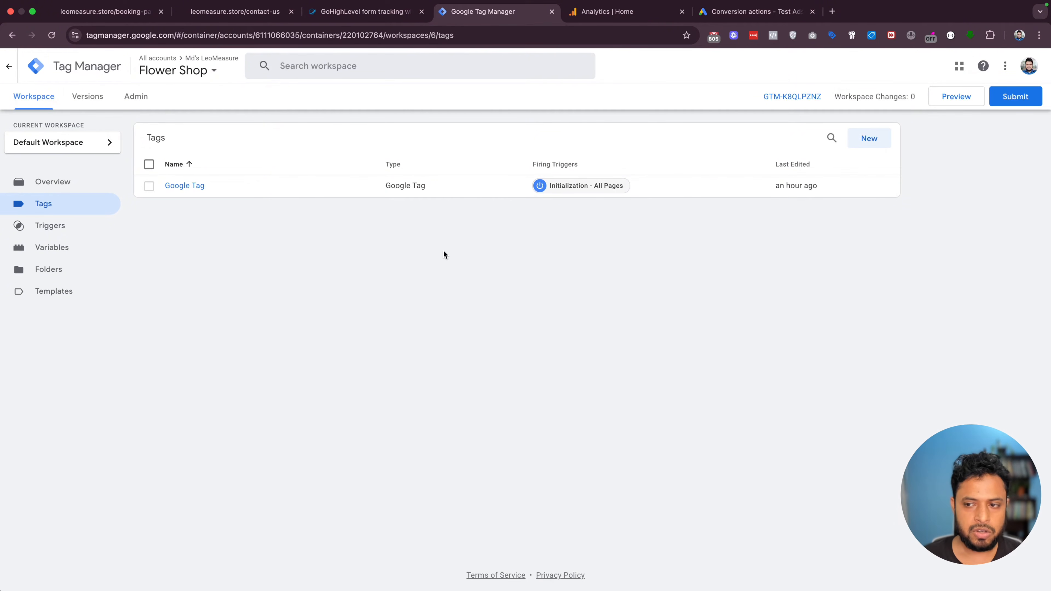
Create a new tag named 'html - Tracking code'
click(868, 139)
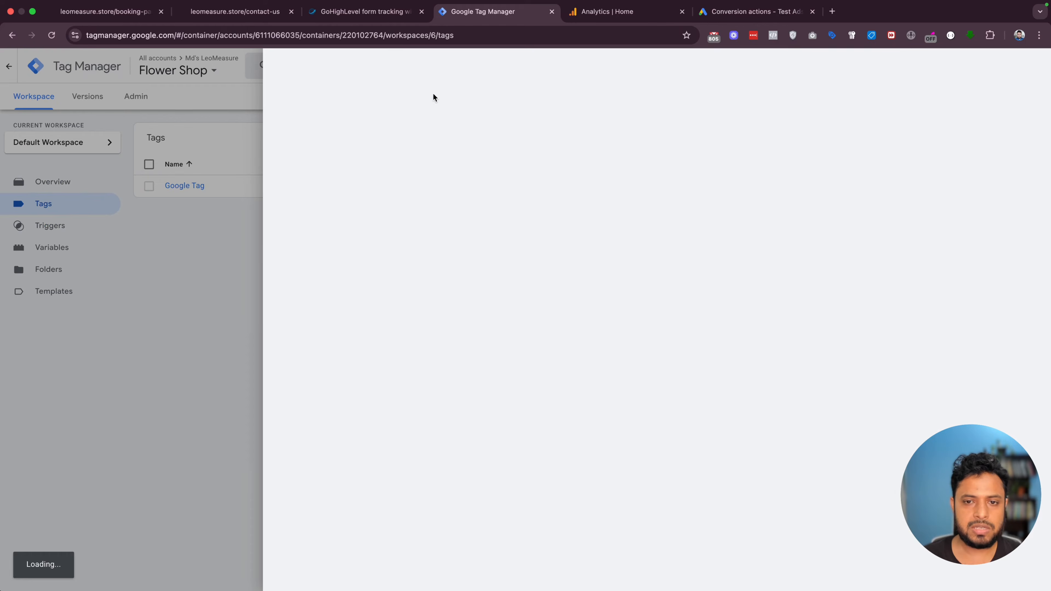
click(335, 64)
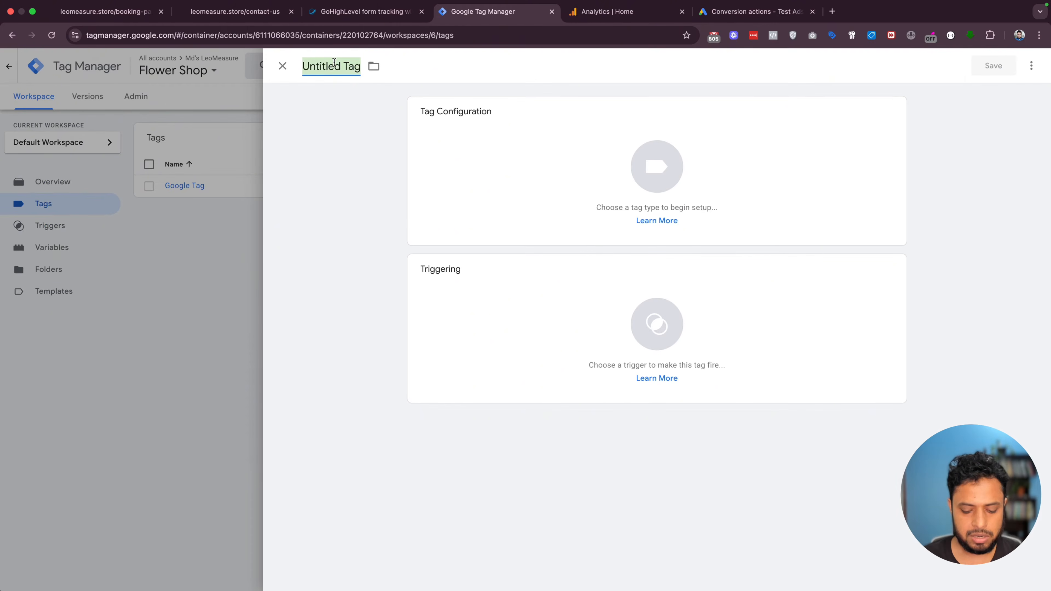
text(html)
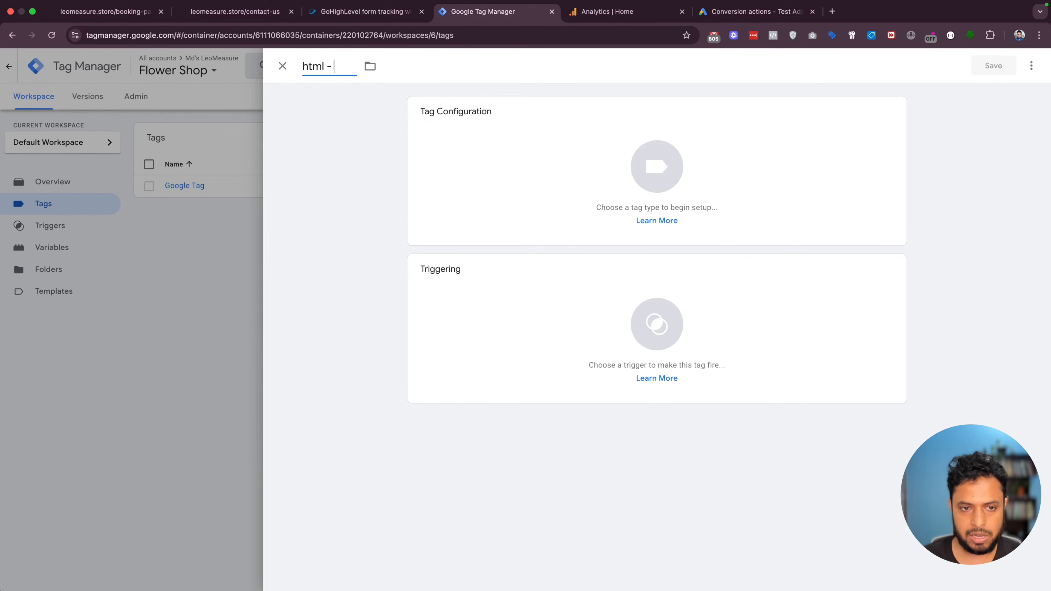
text( - tracking code)
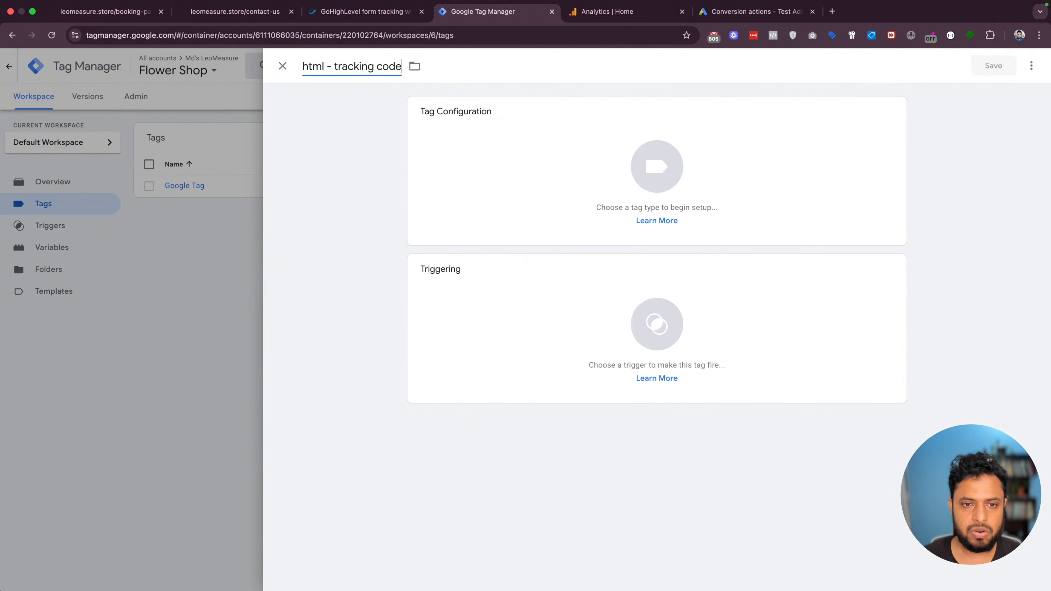
click(339, 65)
key(BackSpace)
text(T)
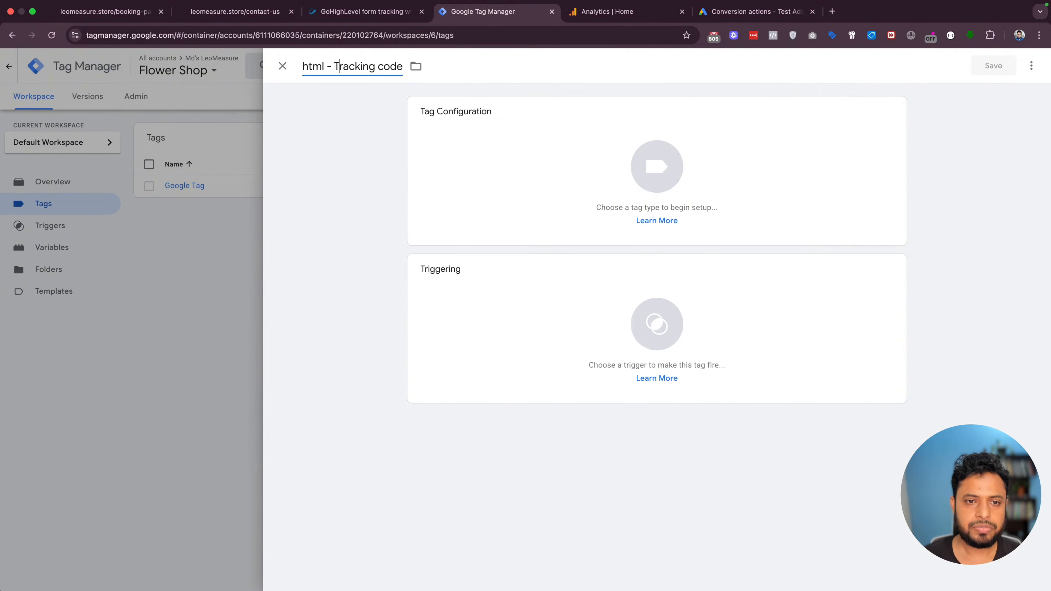
Make it a Custom HTML tag with the pasted listener script, firing on All Pages, and save
click(603, 173)
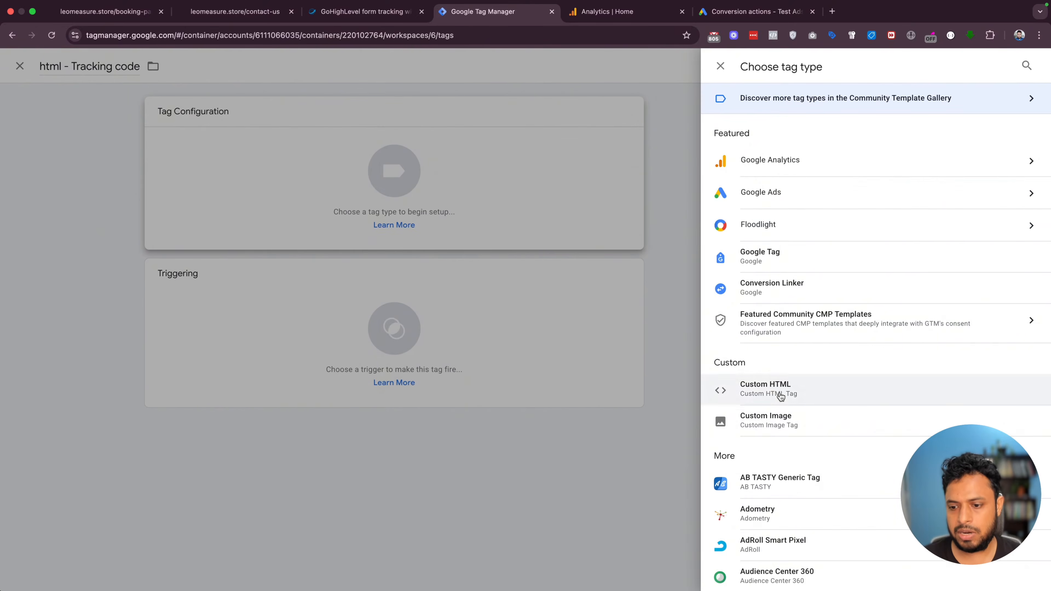
click(766, 391)
click(537, 269)
key(super+v)
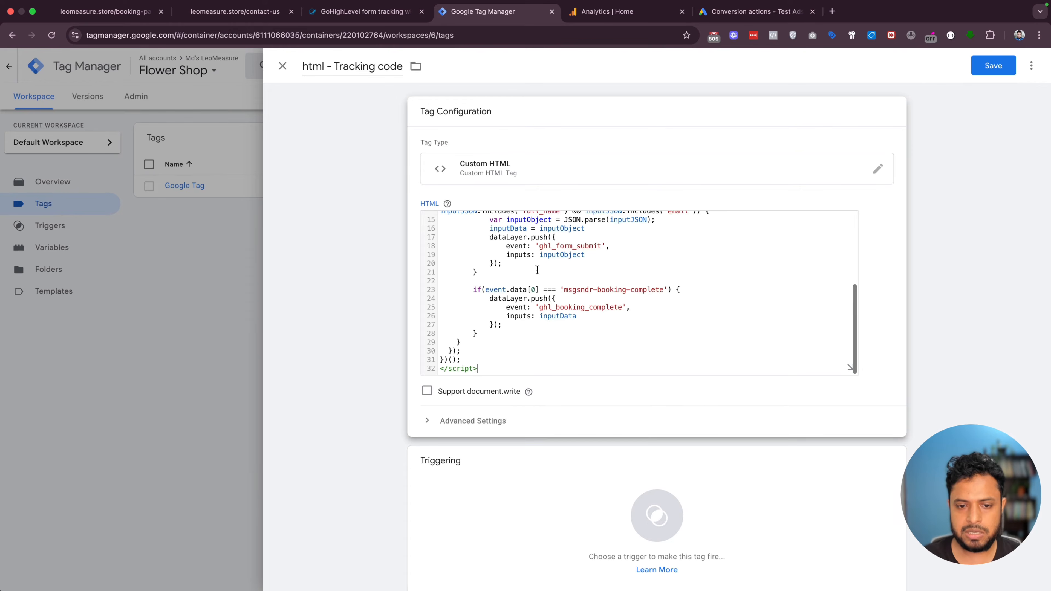
click(650, 513)
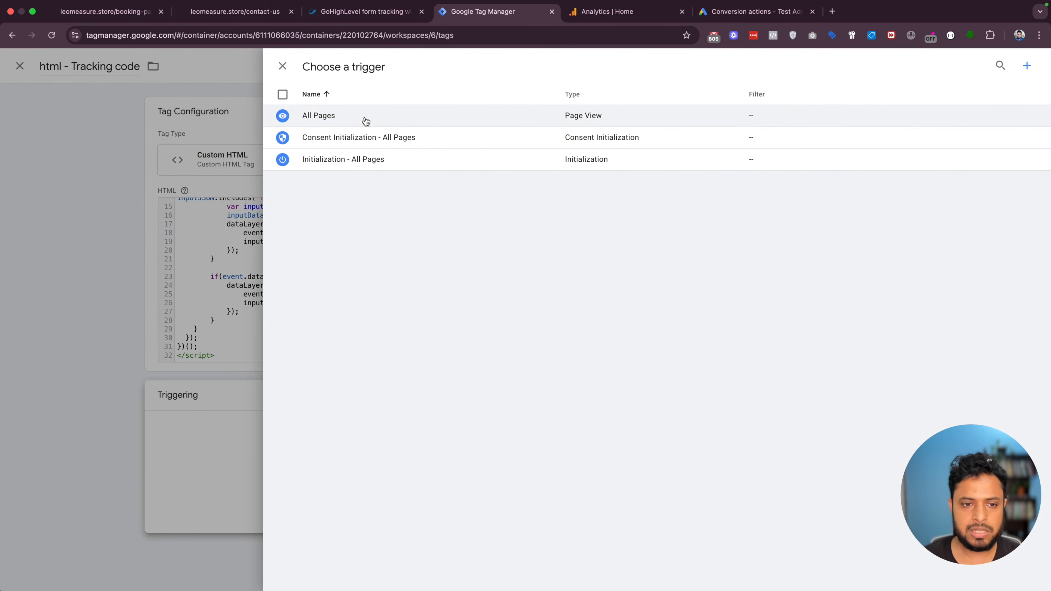
click(363, 120)
click(982, 69)
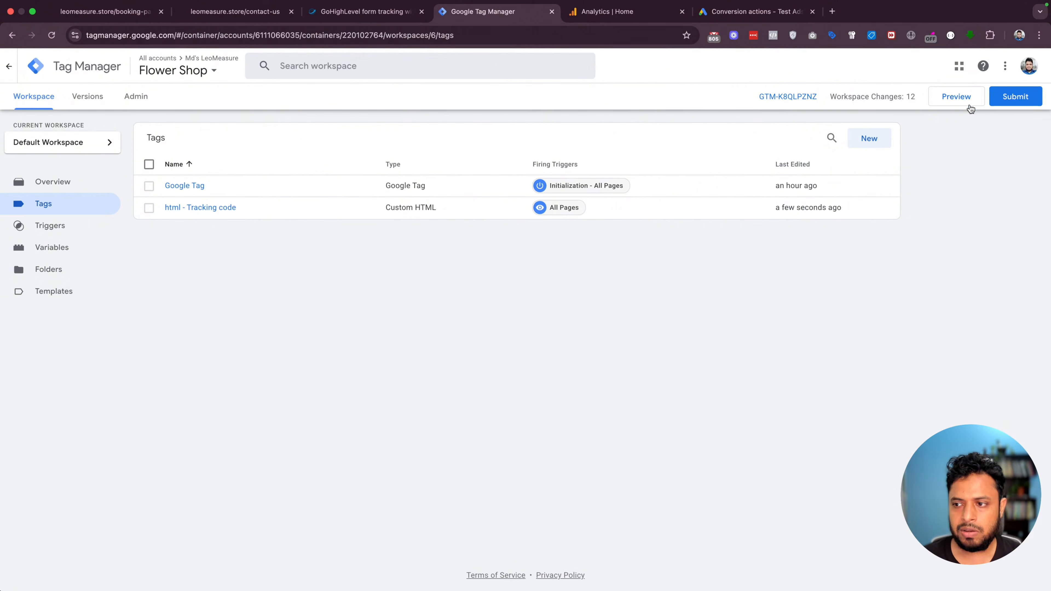
Start preview mode and connect Tag Assistant to leomeasure.store
click(950, 98)
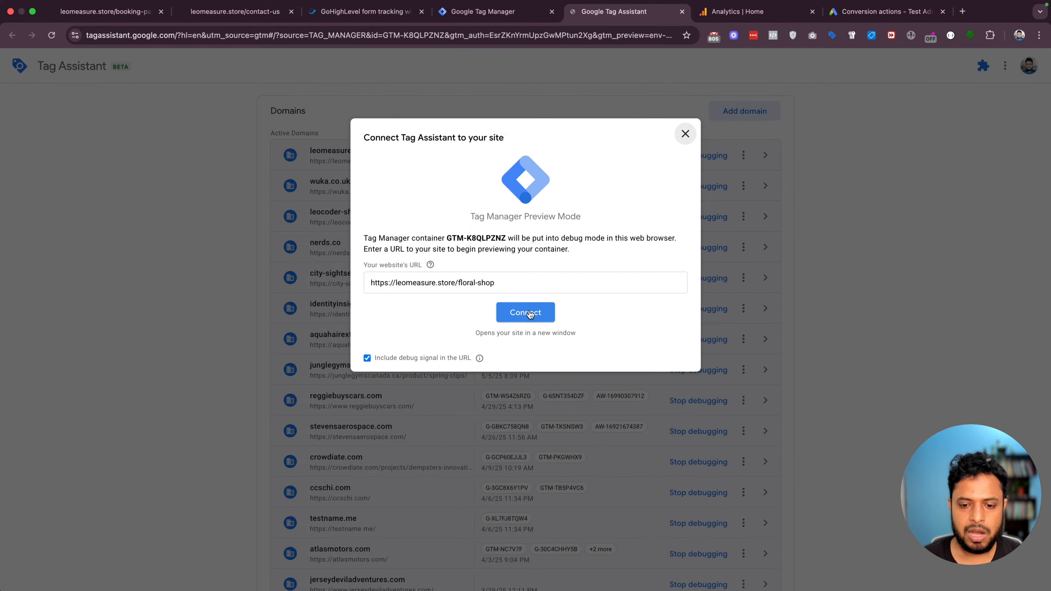
click(525, 311)
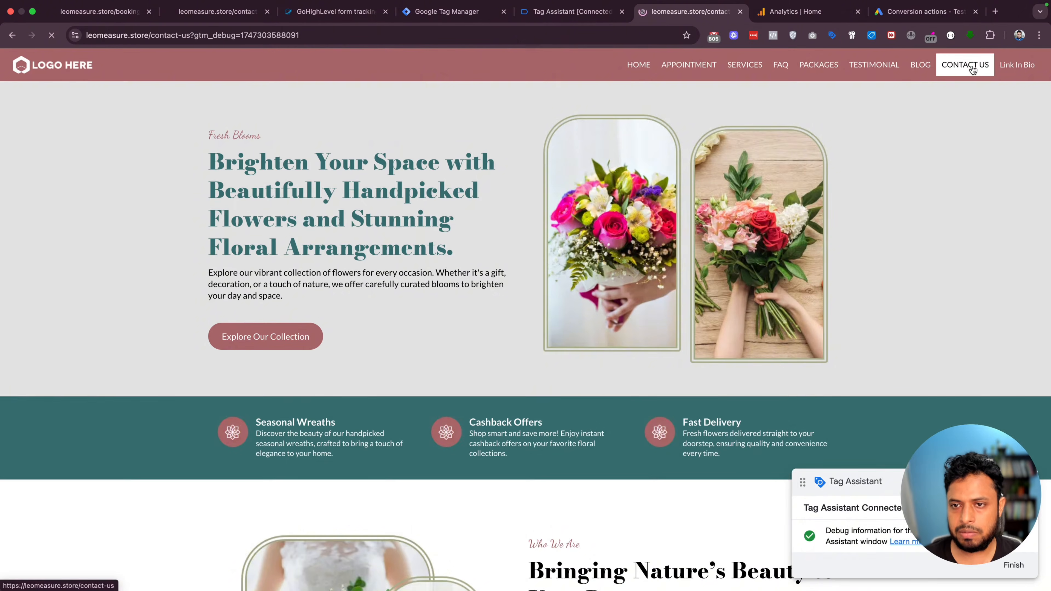
Submit the contact-us form on the site using autofilled test details
click(965, 65)
click(590, 223)
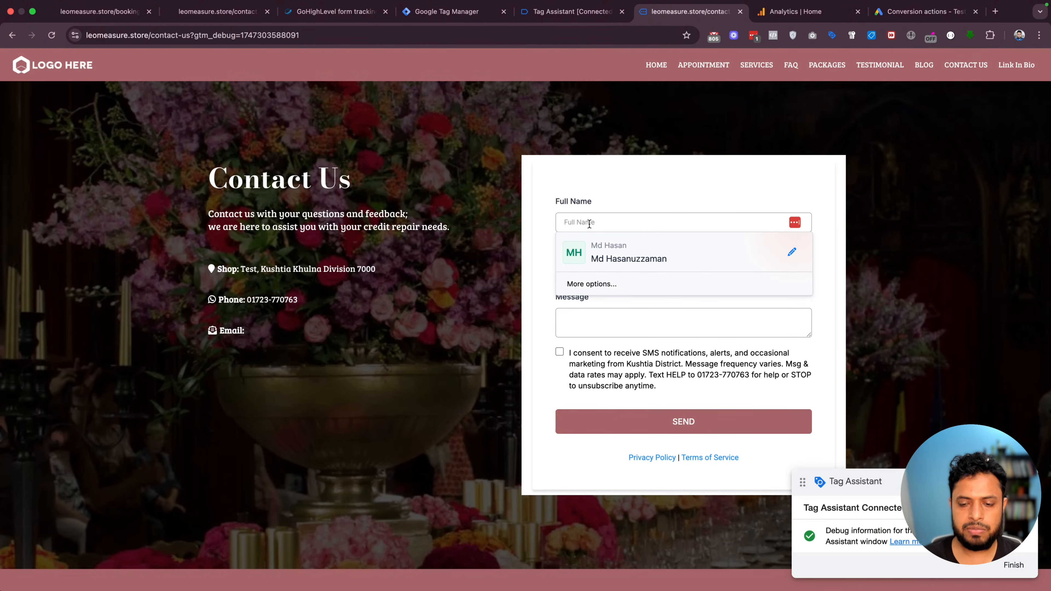
click(620, 252)
click(662, 422)
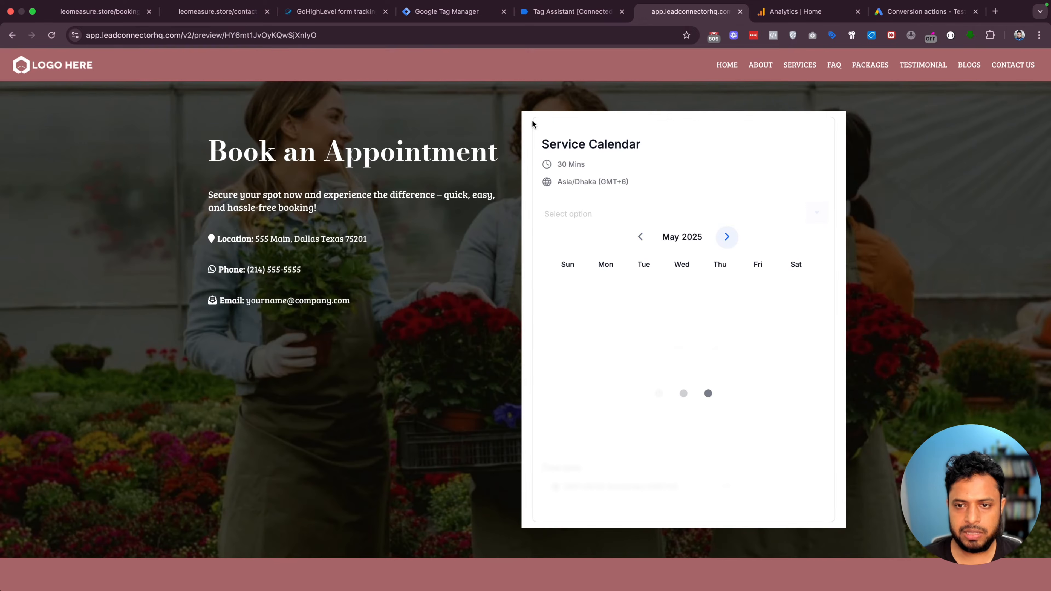
Inspect the ghl_form_submit event's data layer push, highlighting the submitted email and name values
click(573, 16)
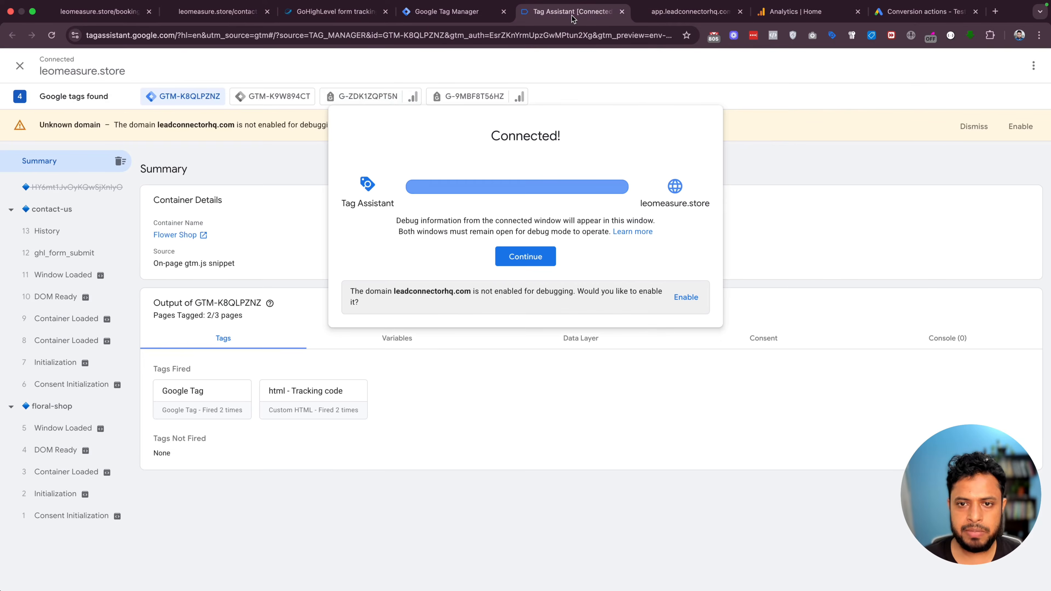
click(510, 263)
click(44, 253)
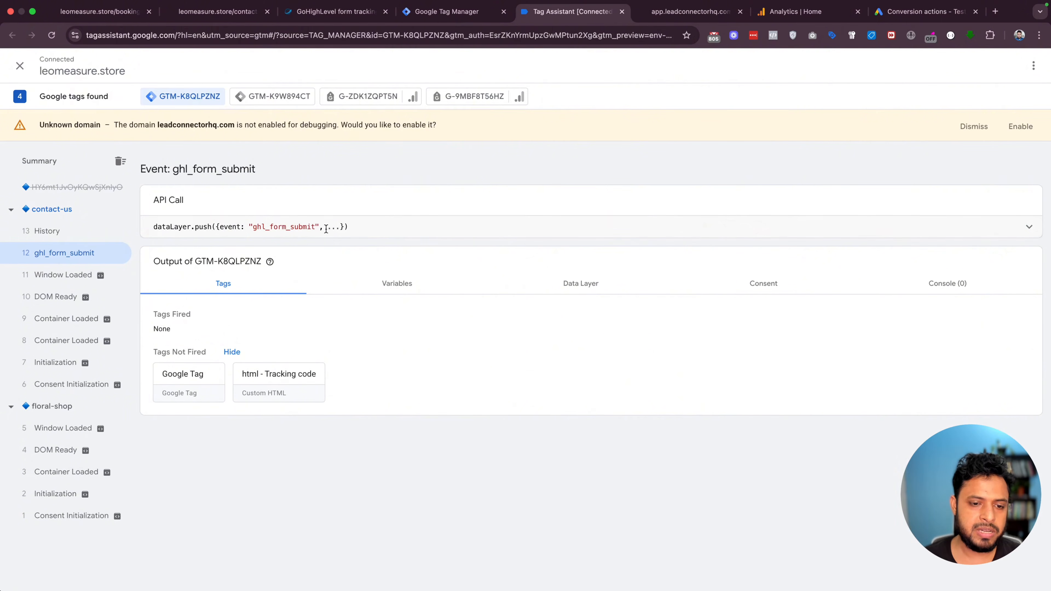
click(425, 234)
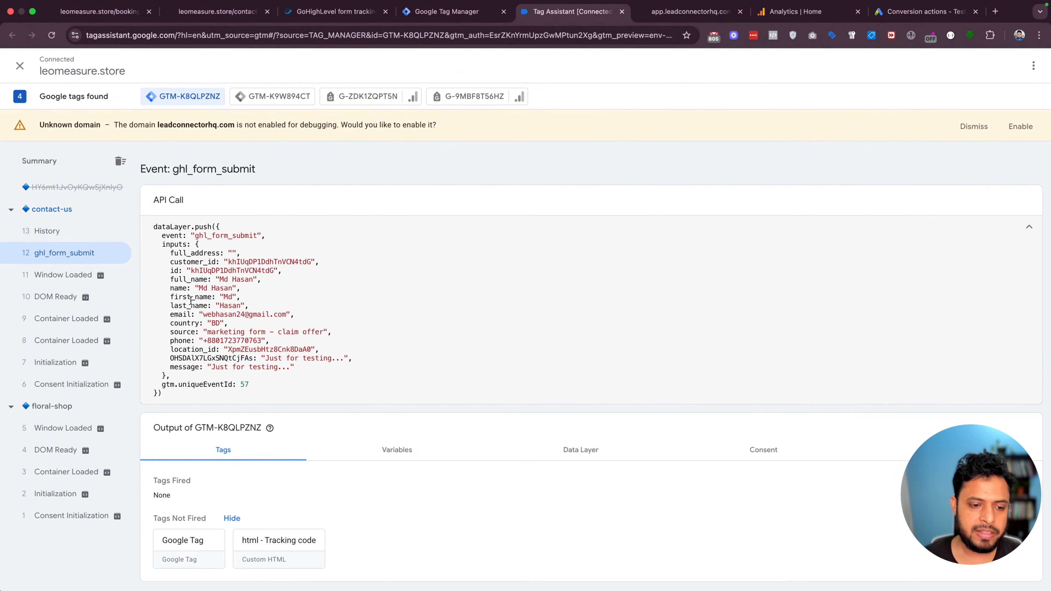
drag(166, 315, 327, 313)
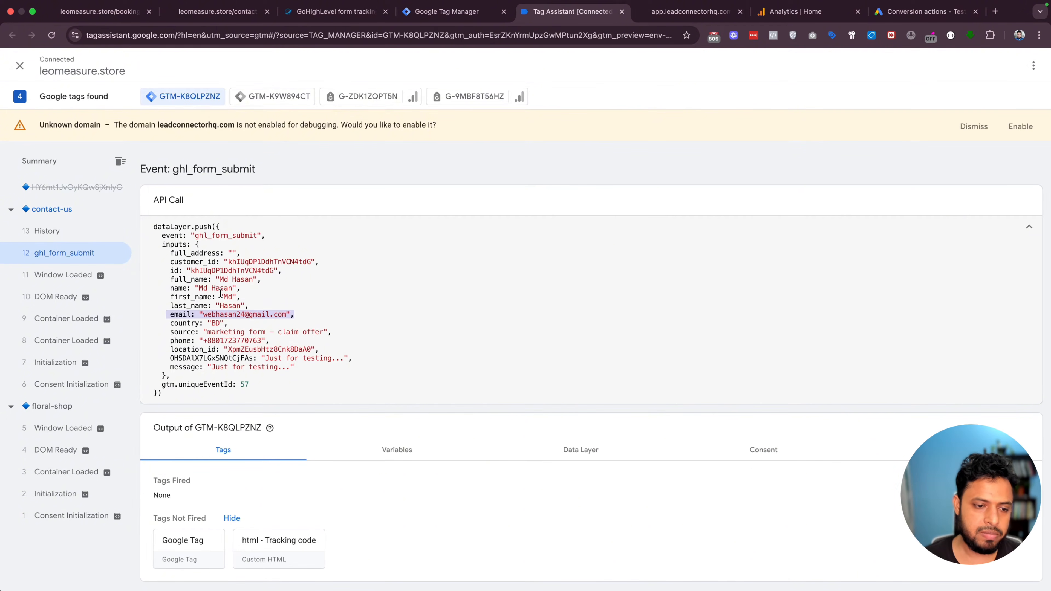
drag(169, 290, 238, 290)
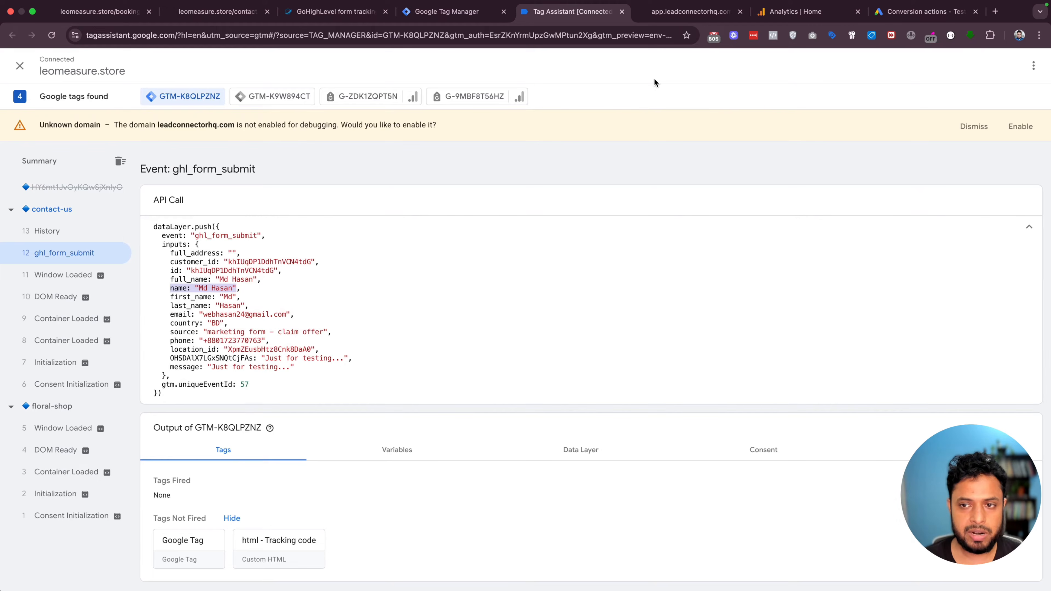
click(688, 11)
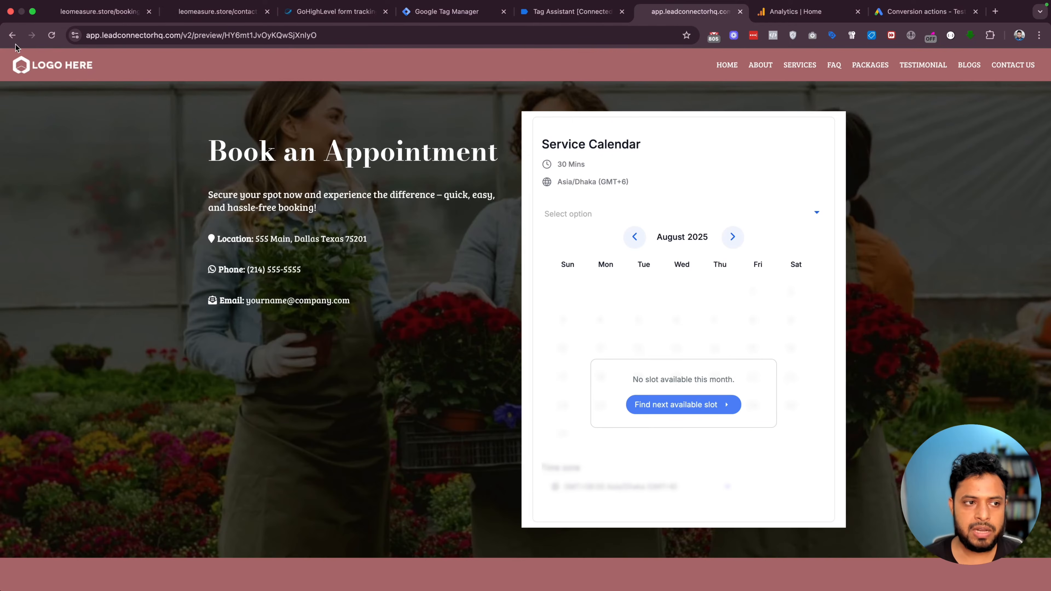
On the appointment booking page, pick May 16 at 11:30 AM and continue to details
click(12, 35)
click(694, 66)
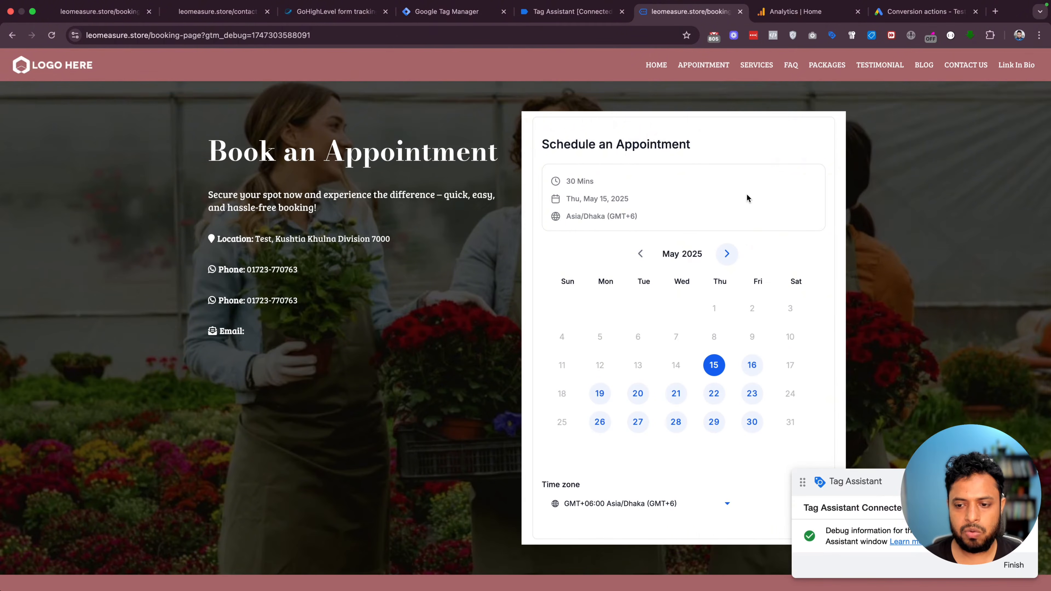
scroll(746, 198, down, 2)
click(750, 316)
scroll(746, 298, down, 3)
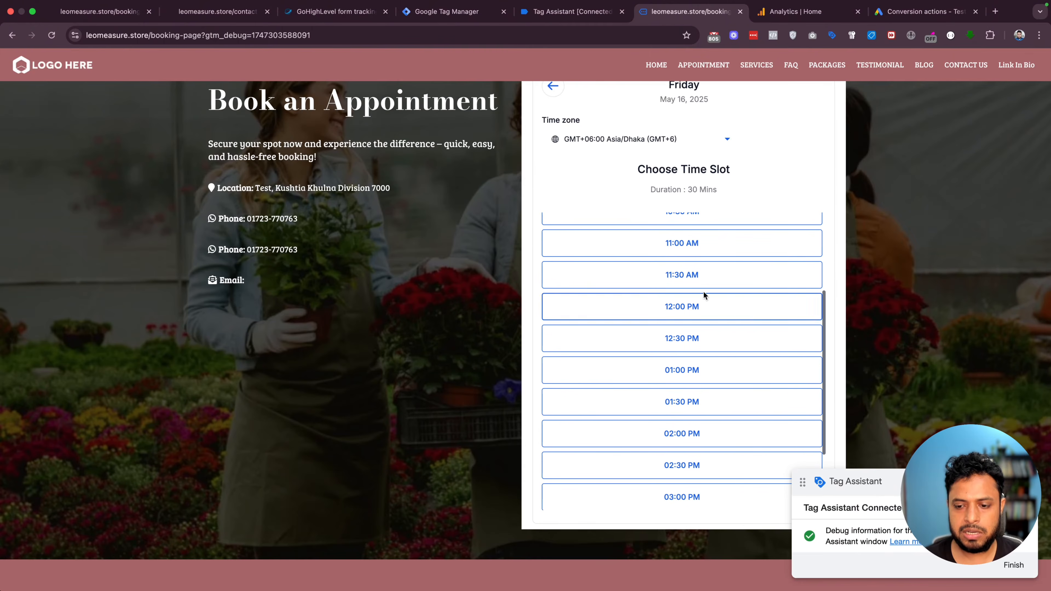
click(703, 274)
scroll(755, 241, down, 2)
scroll(756, 241, up, 3)
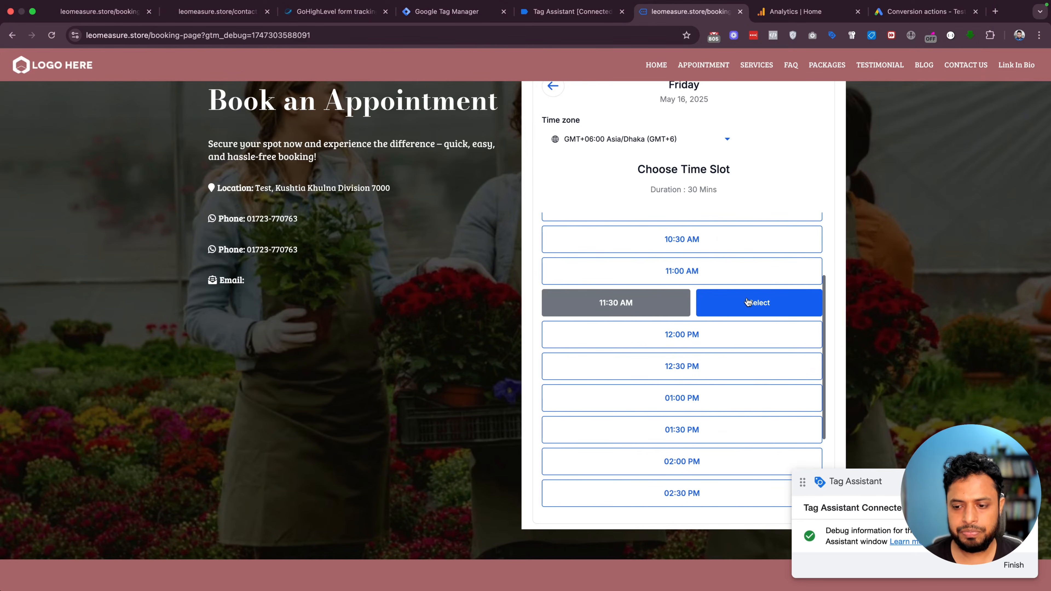
click(748, 303)
Enter the test booker's details, tick the consent box, and submit the booking
click(620, 253)
text(Md)
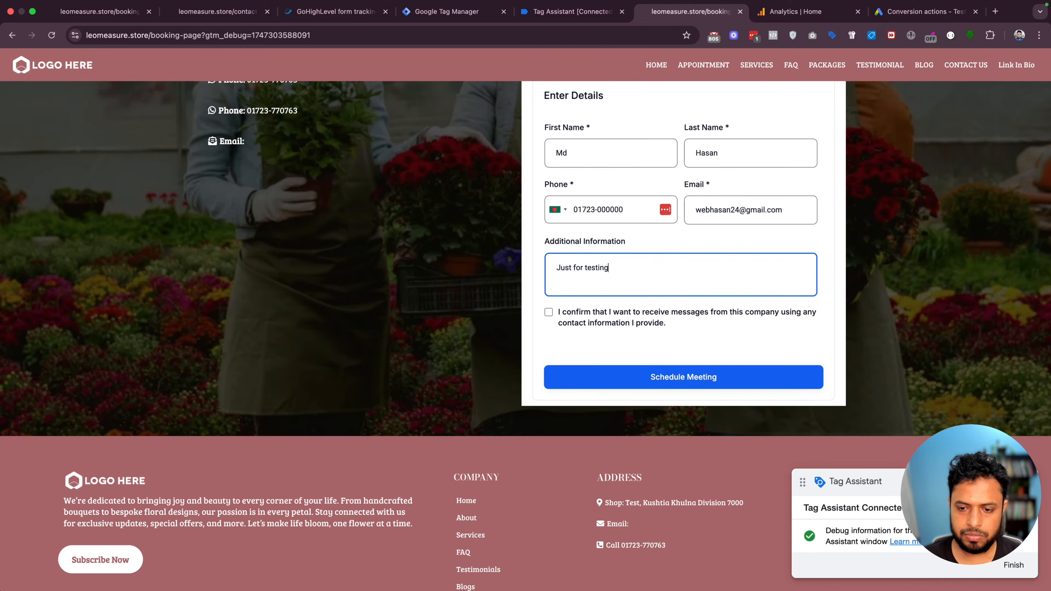
text(...)
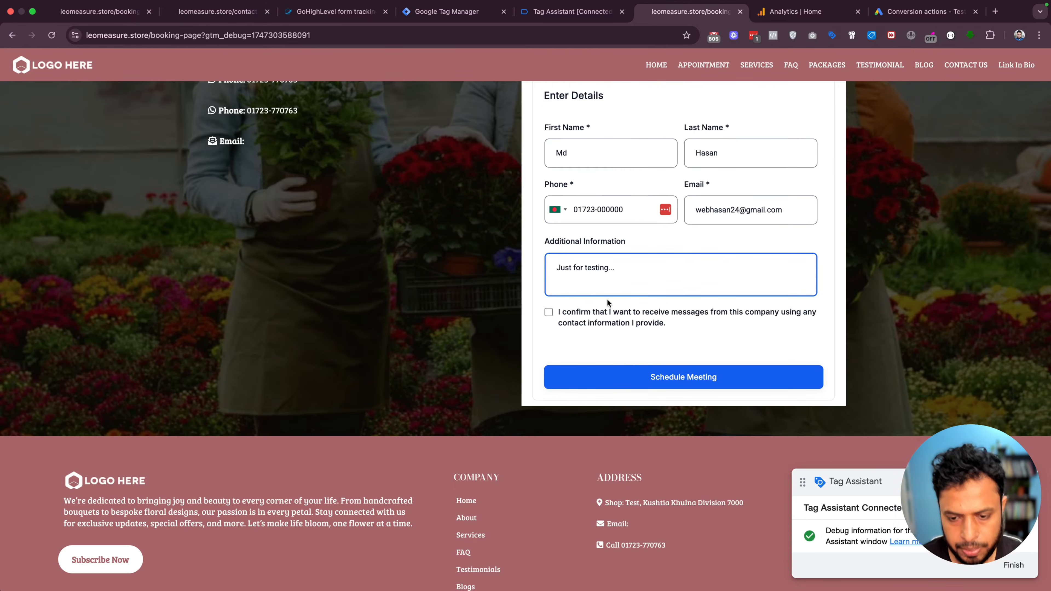
click(548, 313)
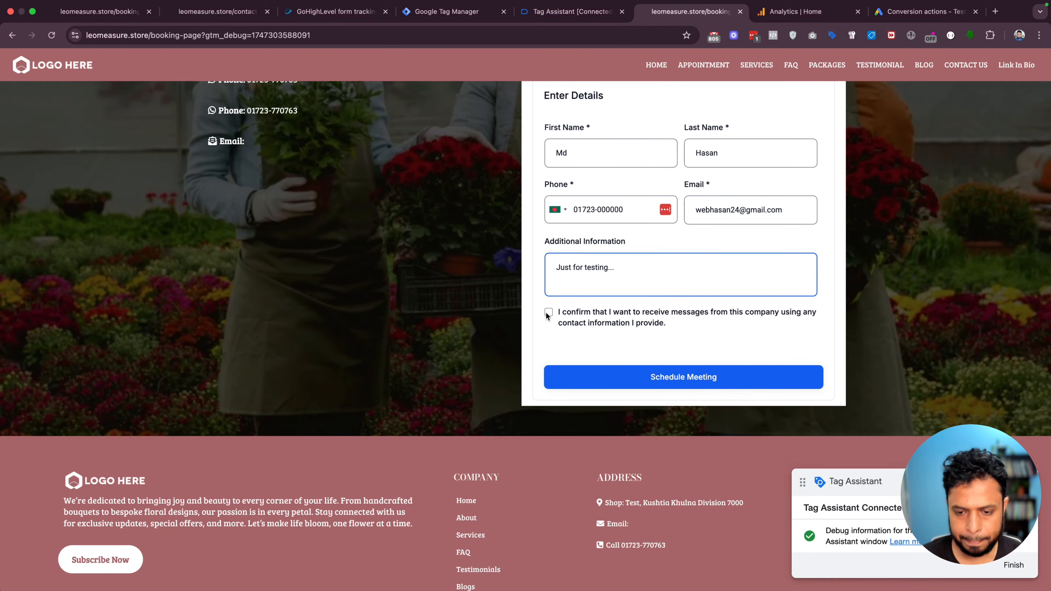
click(626, 375)
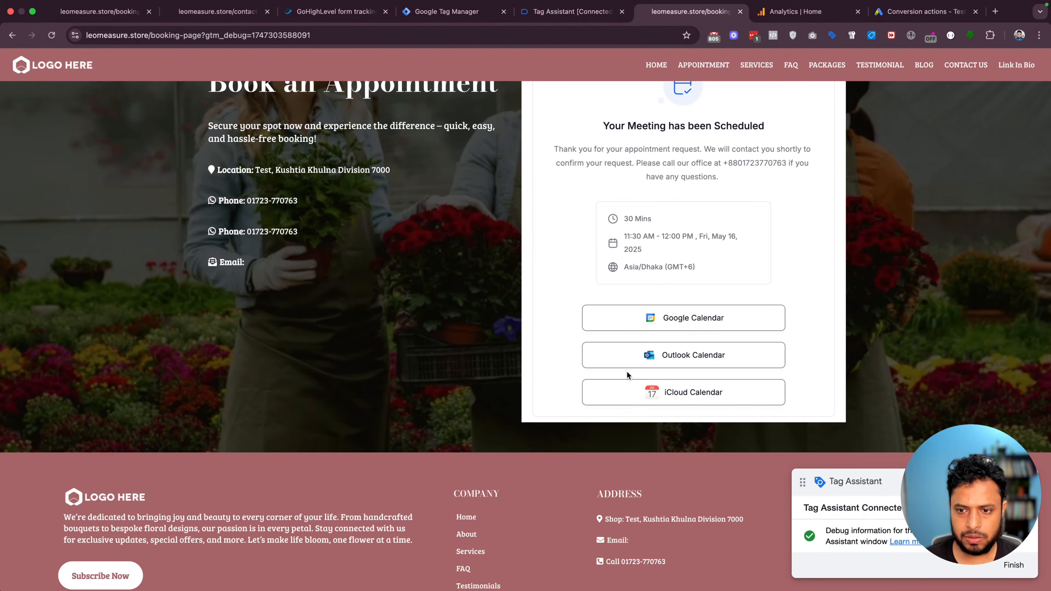
click(571, 11)
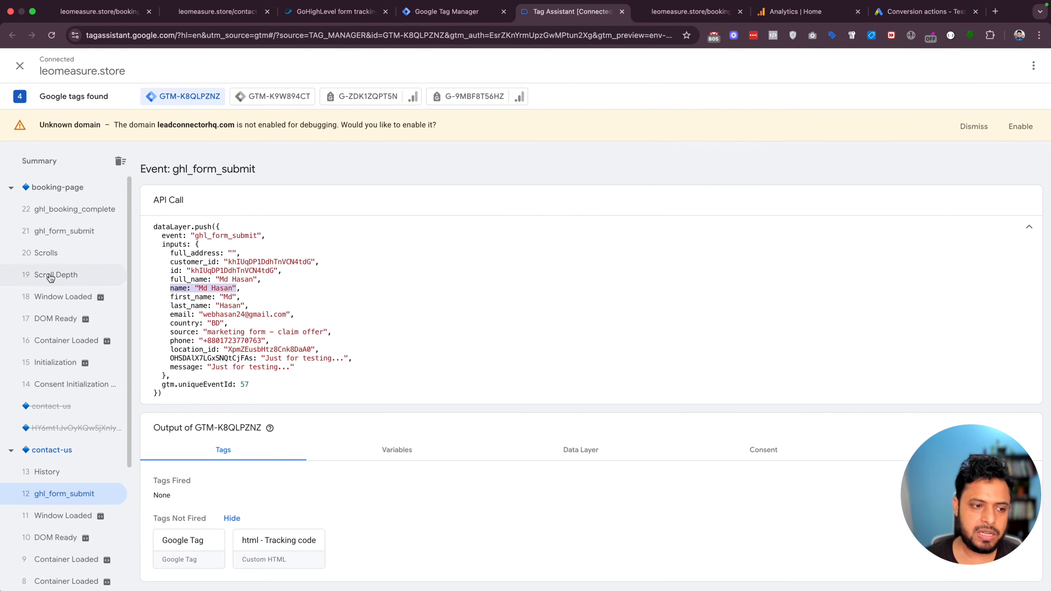
Compare the ghl_form_submit and ghl_booking_complete pushes, ending on the 11:30 AM–12:00 PM May 16 appointment data
click(51, 239)
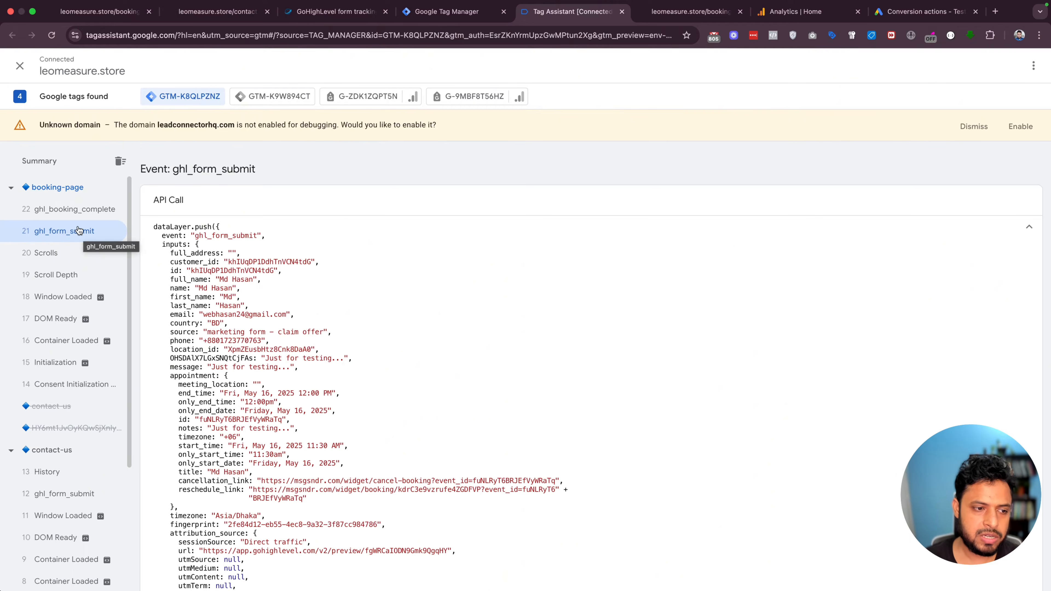
click(66, 211)
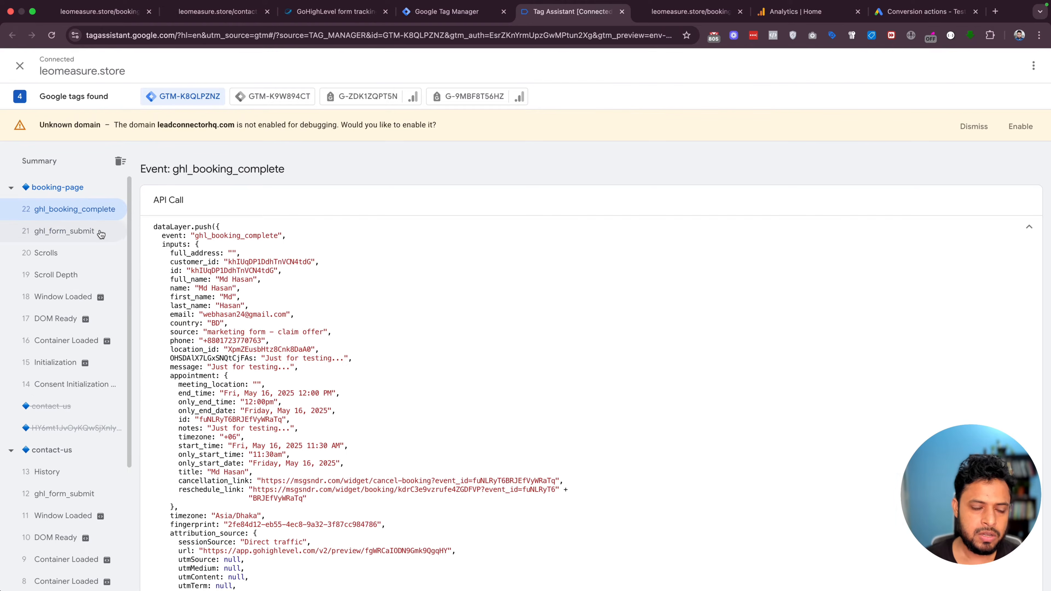
click(87, 236)
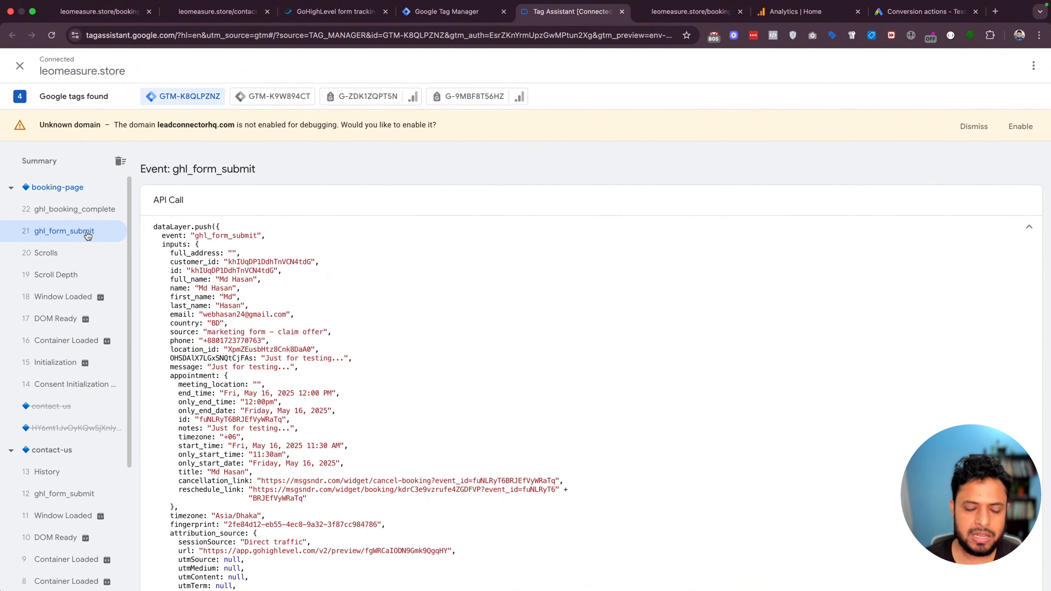
click(69, 214)
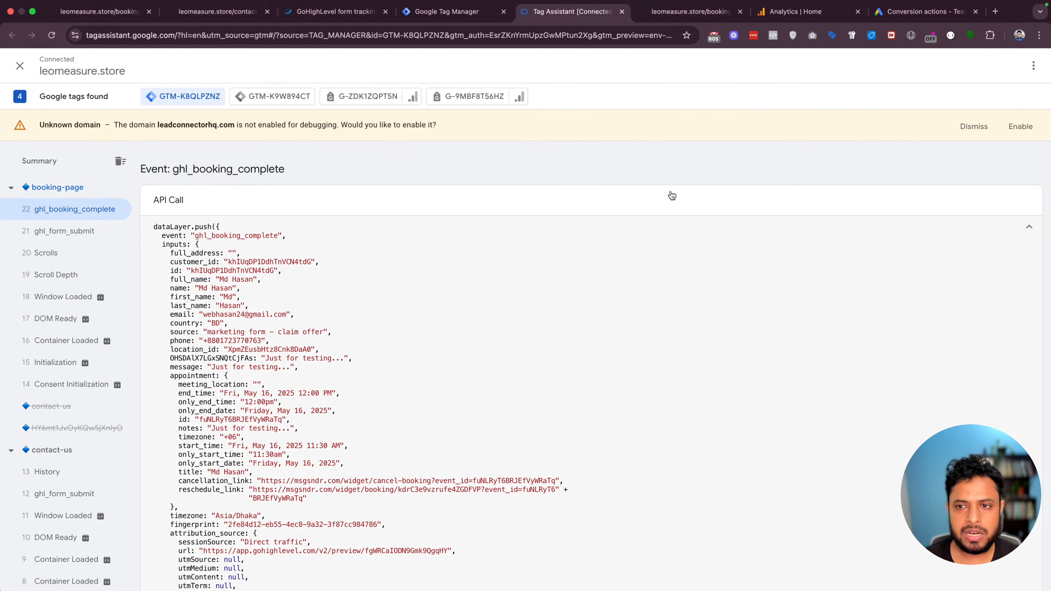
Recheck the booking confirmation and debug views, then go to the Flower Shop workspace's Variables page
click(443, 11)
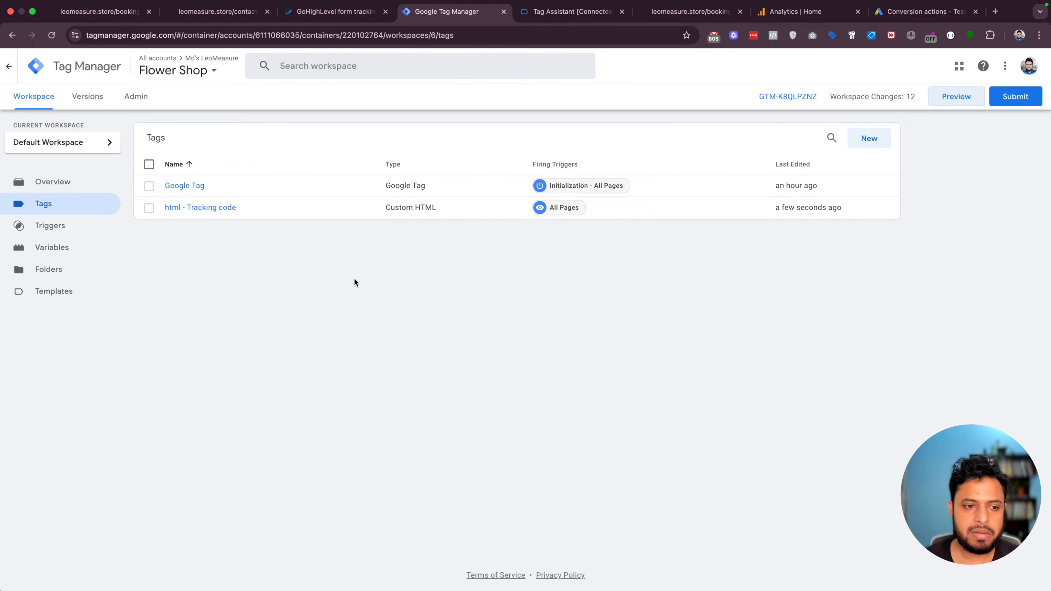
click(680, 12)
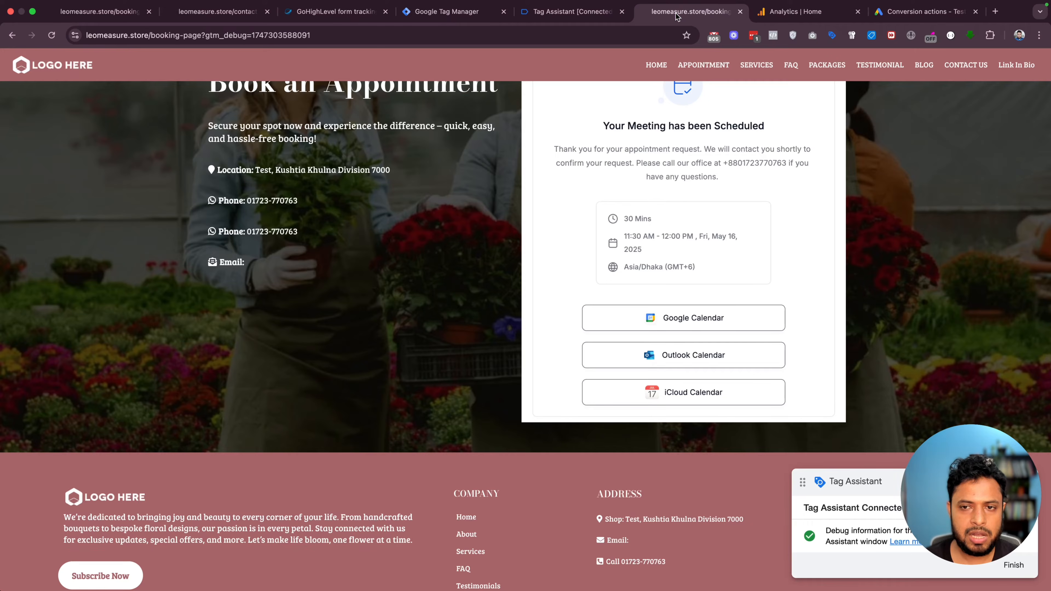
click(589, 9)
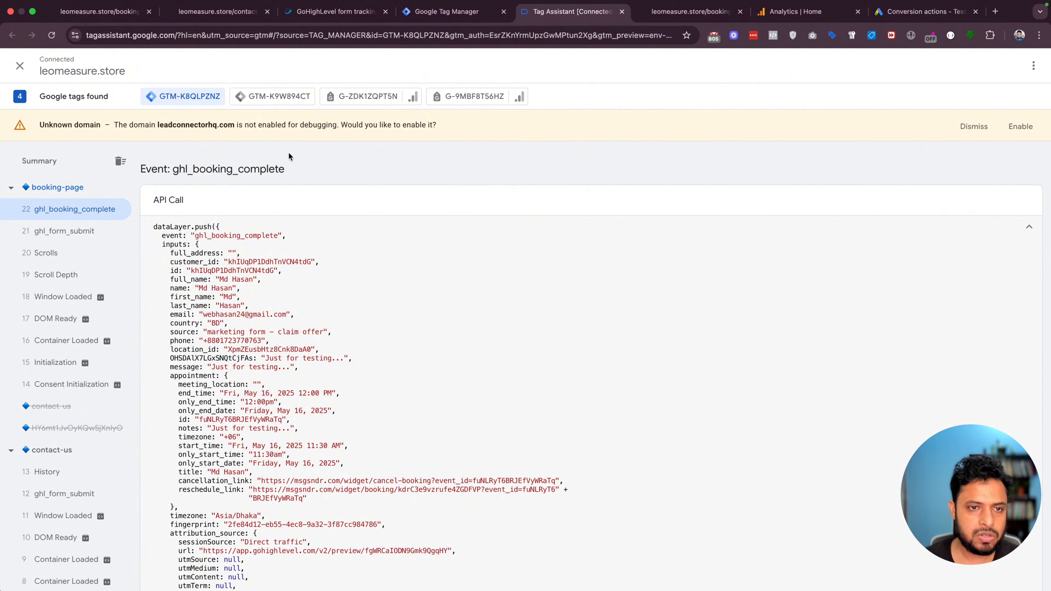
click(336, 12)
click(447, 11)
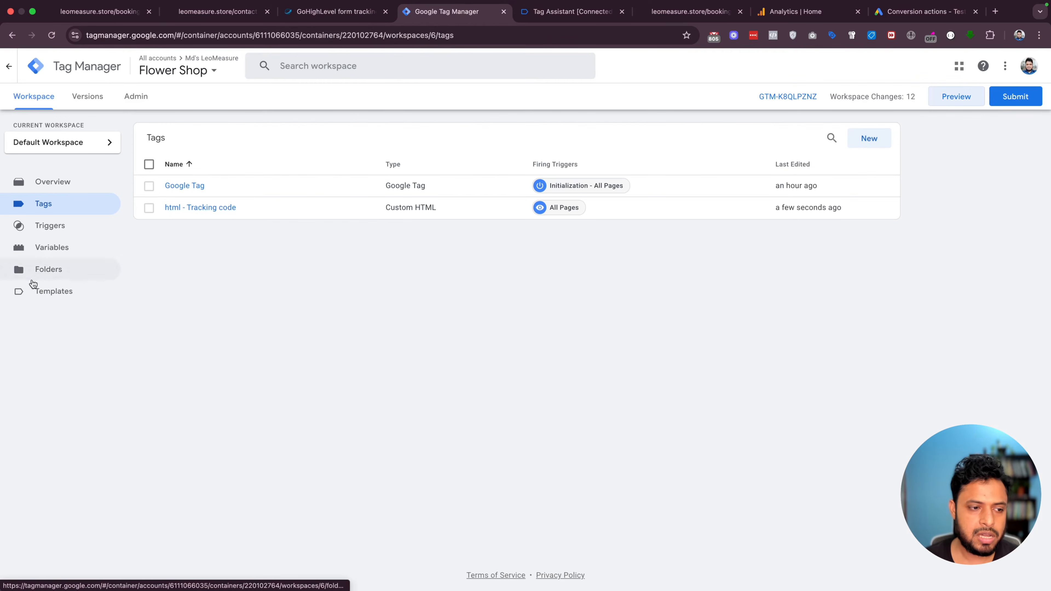
click(48, 248)
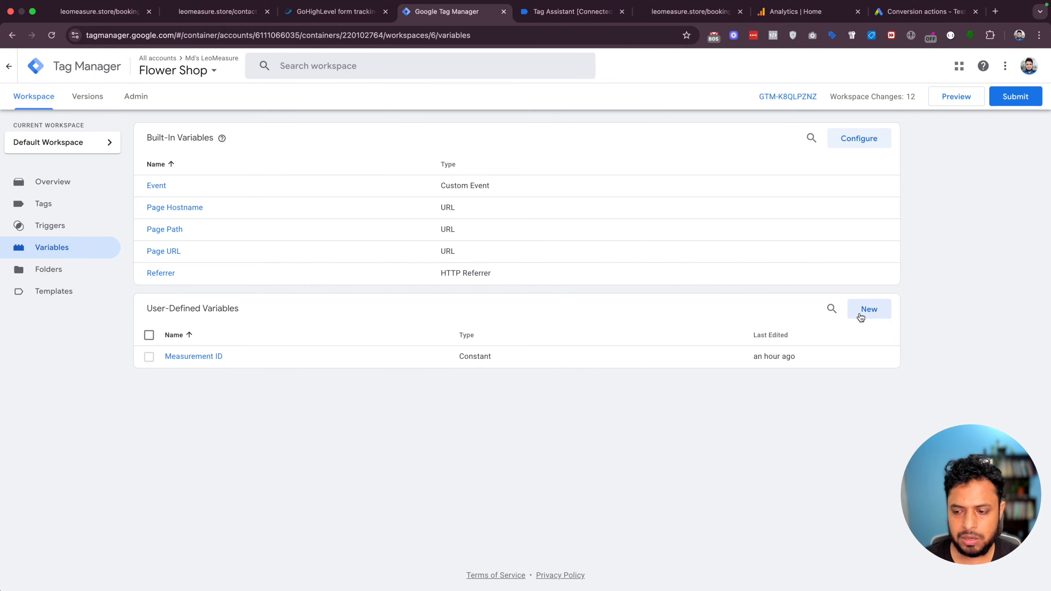
Create a new user-defined variable named Email of type Data Layer Variable
click(869, 310)
double_click(308, 59)
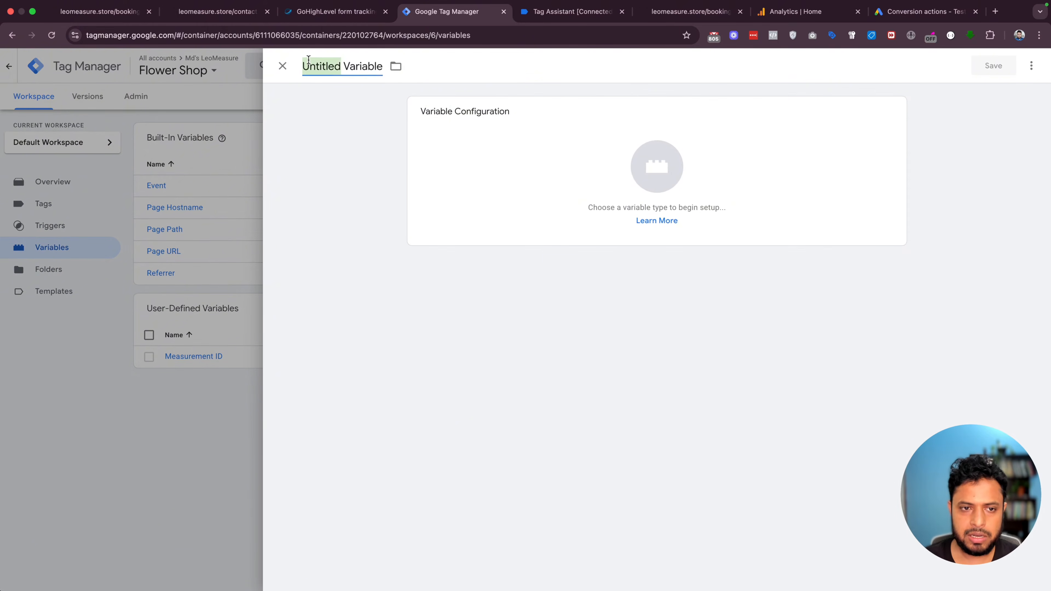
triple_click(308, 59)
text(Email)
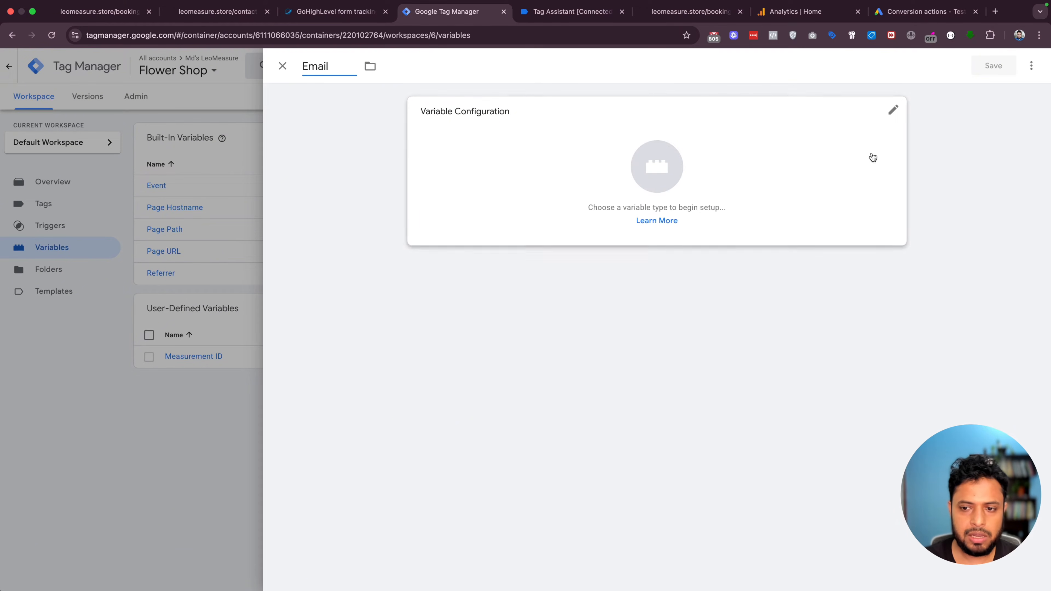
click(660, 165)
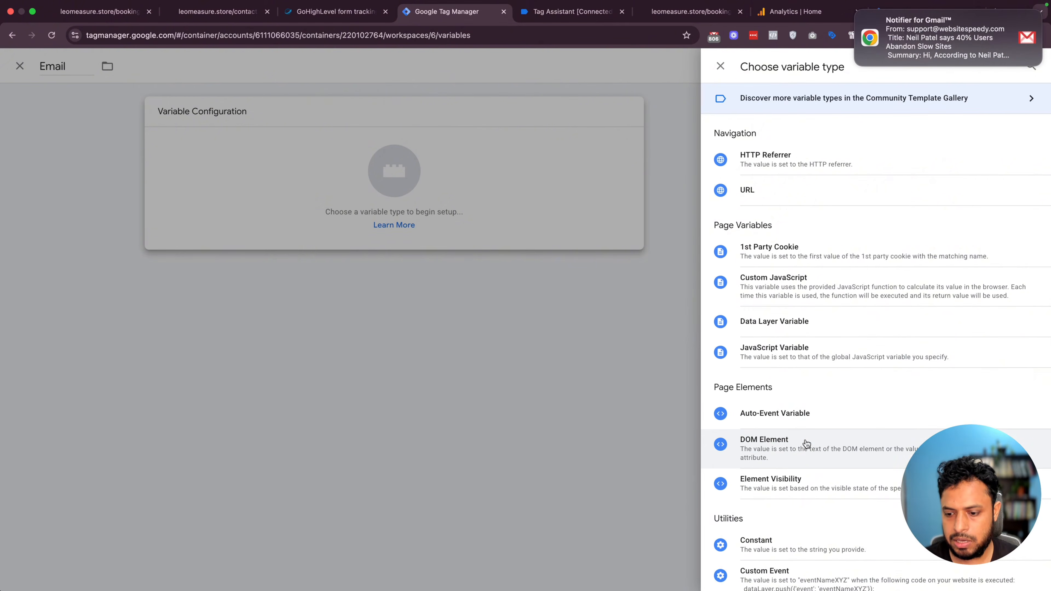
scroll(805, 441, down, 2)
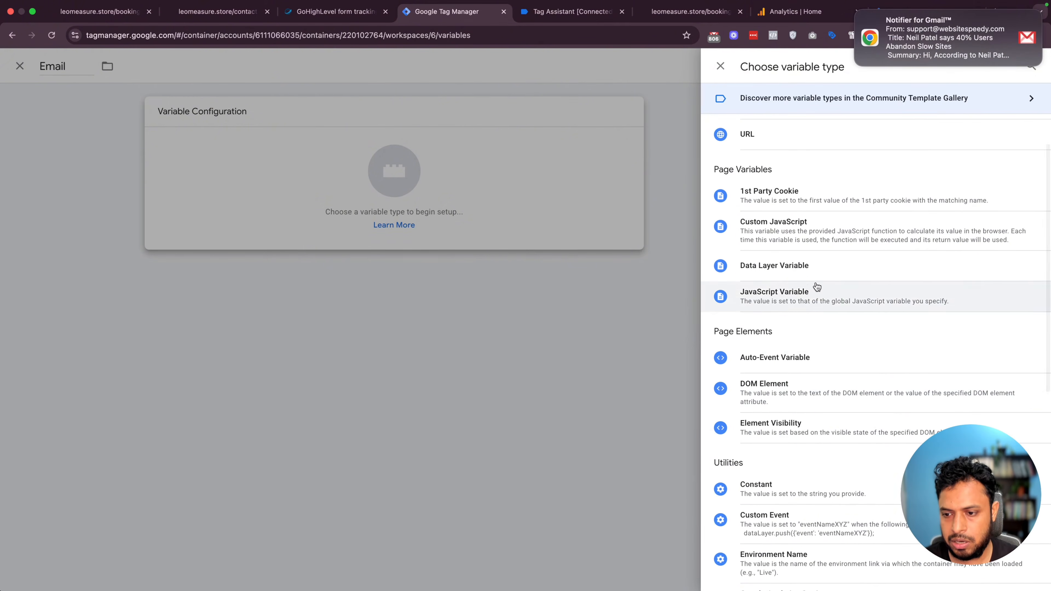
click(795, 266)
click(465, 219)
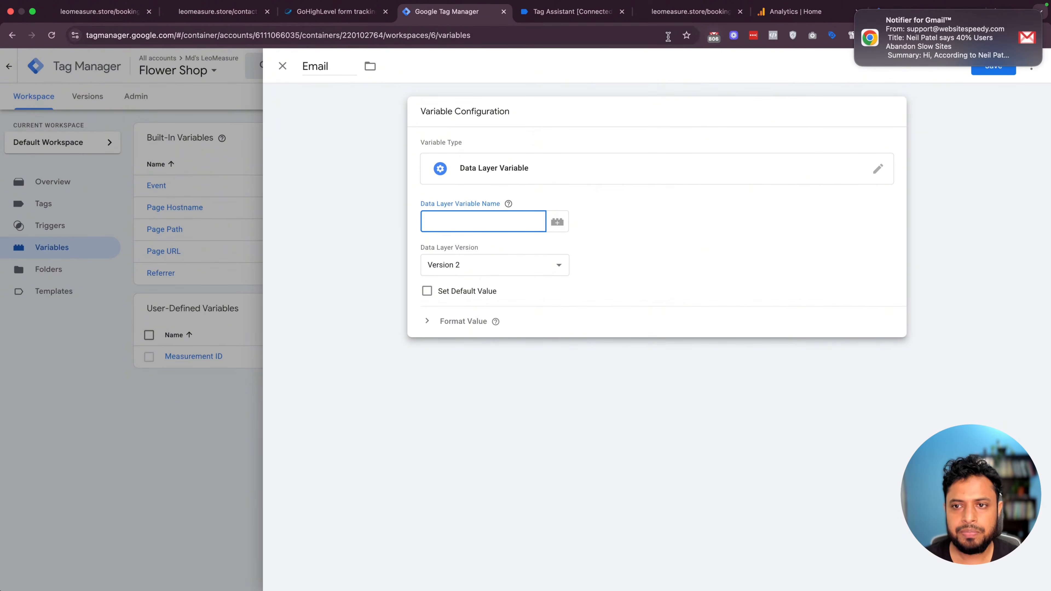
Copy the 'inputs' key from the ghl_form_submit push into the variable's key name field
click(690, 11)
click(573, 12)
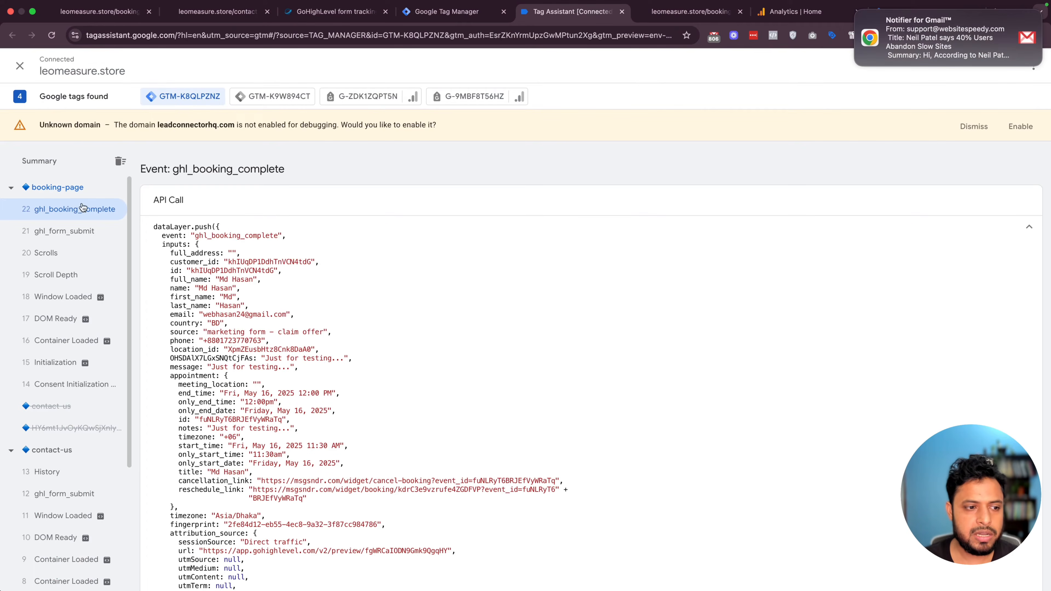
click(64, 231)
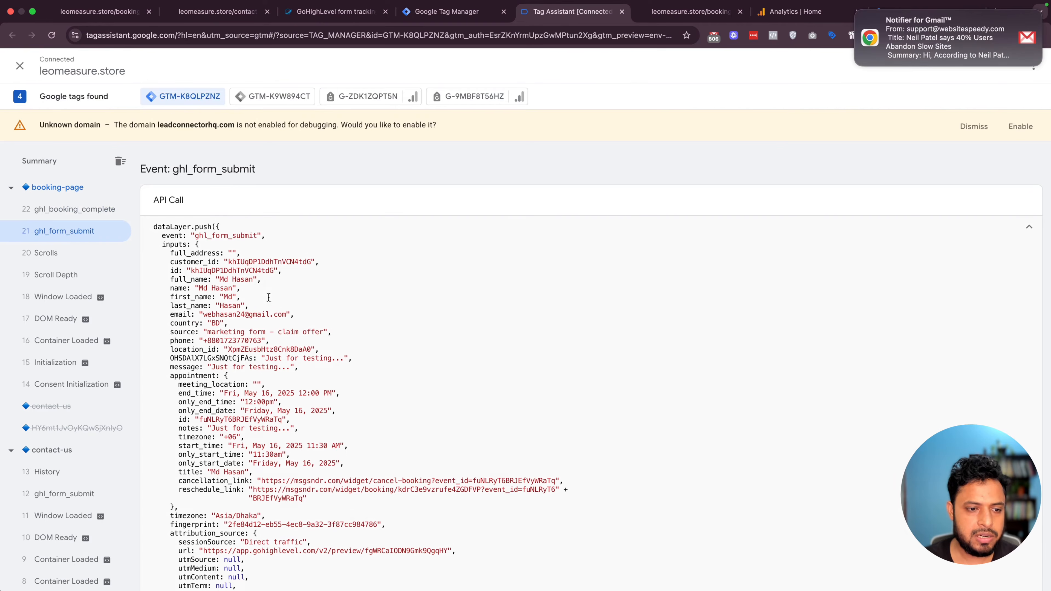
double_click(174, 244)
key(cmd+c)
click(447, 11)
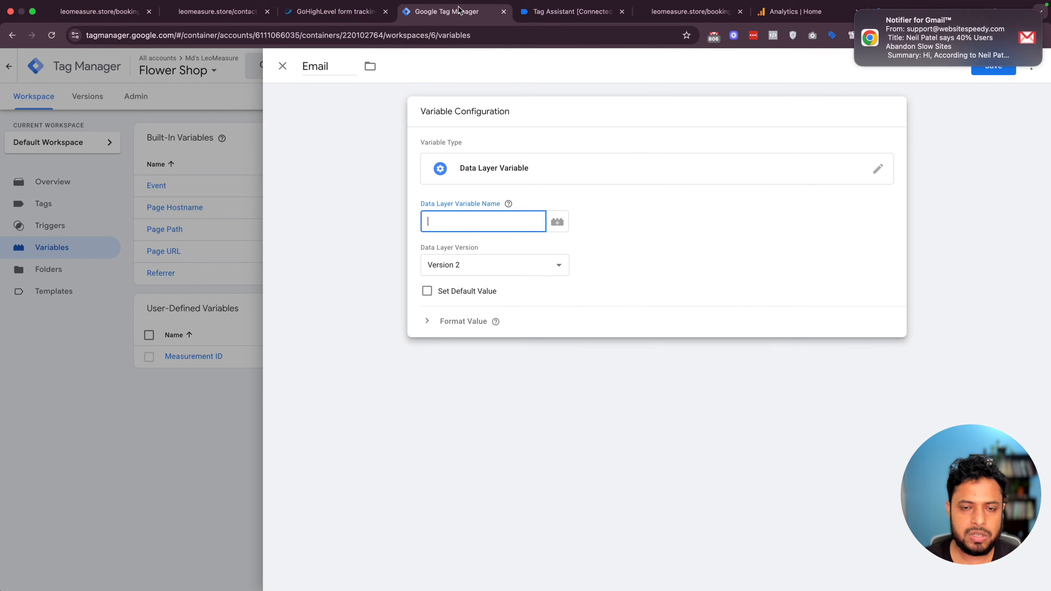
click(486, 215)
key(cmd+v)
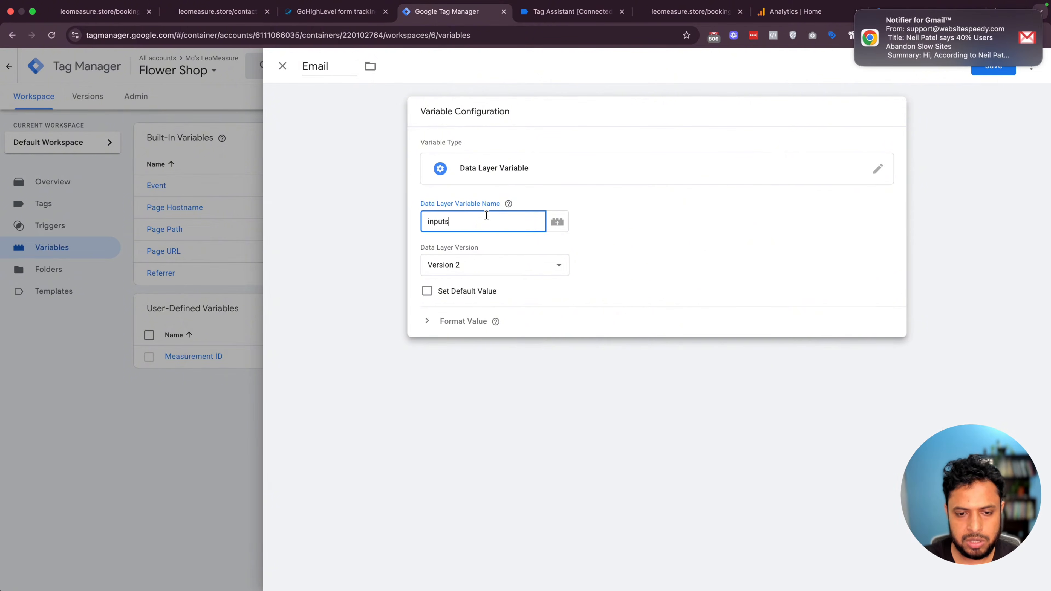
Complete the key as inputs.email using the pushed email key name, and save the variable
click(569, 12)
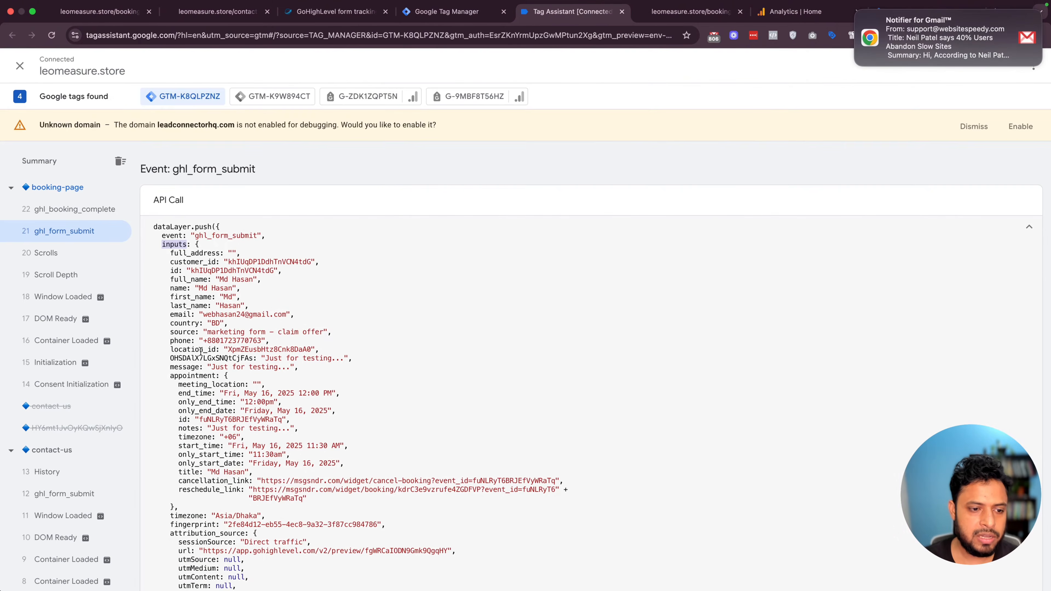
double_click(182, 315)
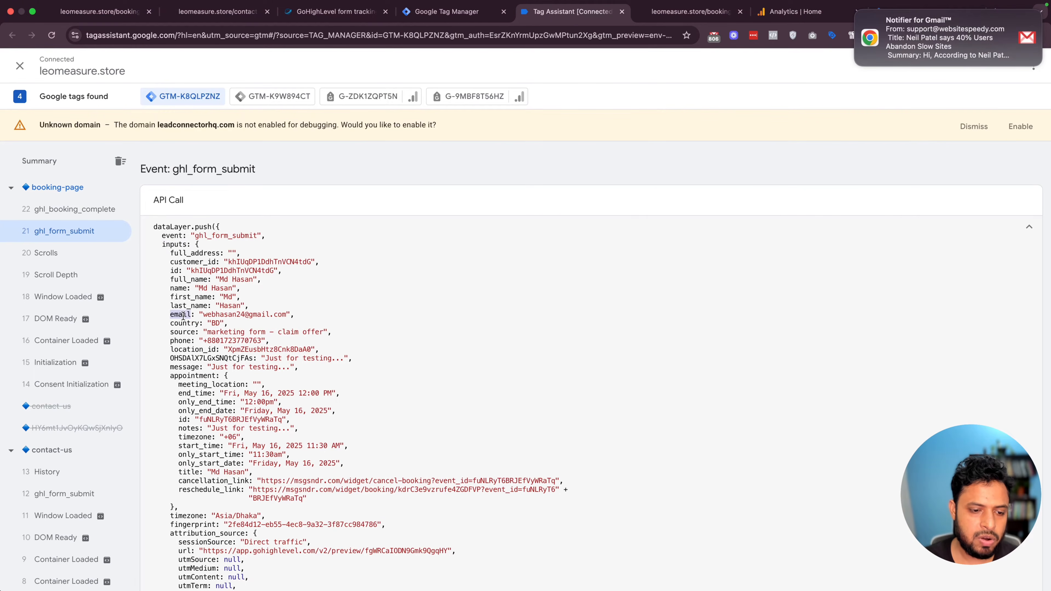
drag(290, 314, 203, 316)
double_click(183, 314)
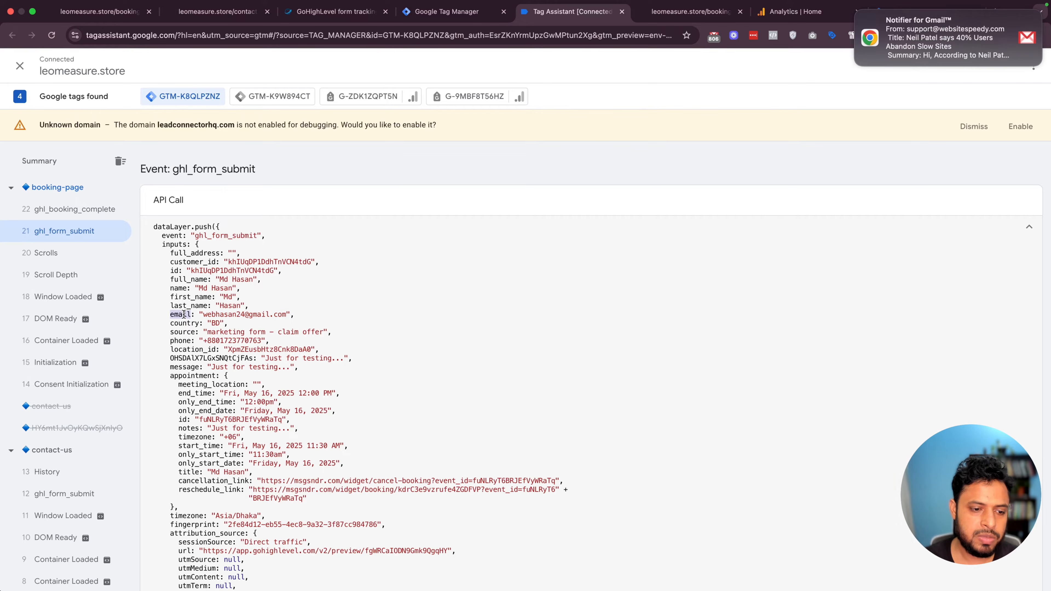
key(super+c)
click(447, 12)
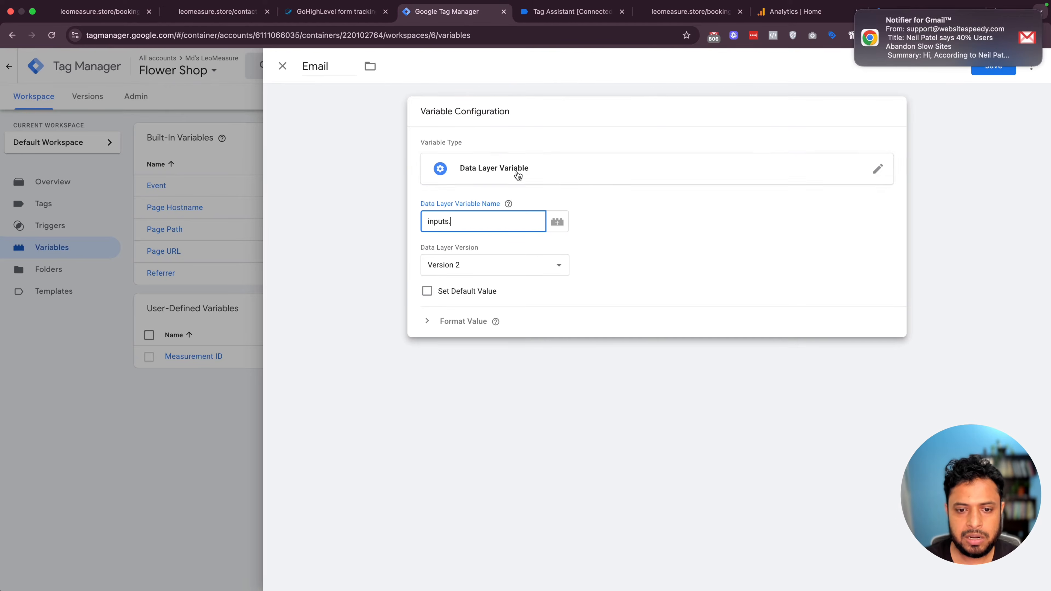
key(super+v)
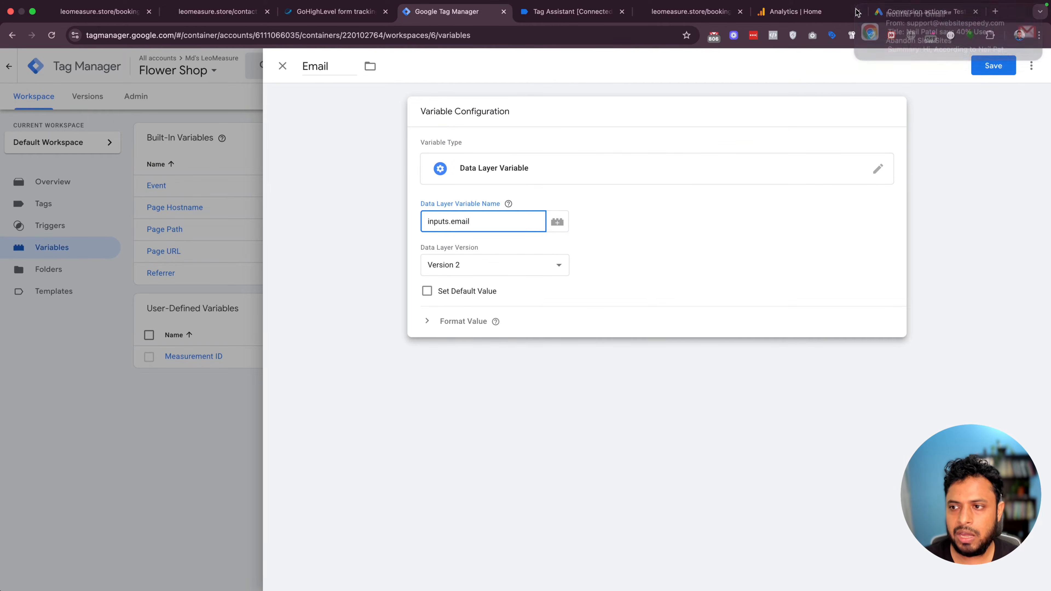
click(994, 66)
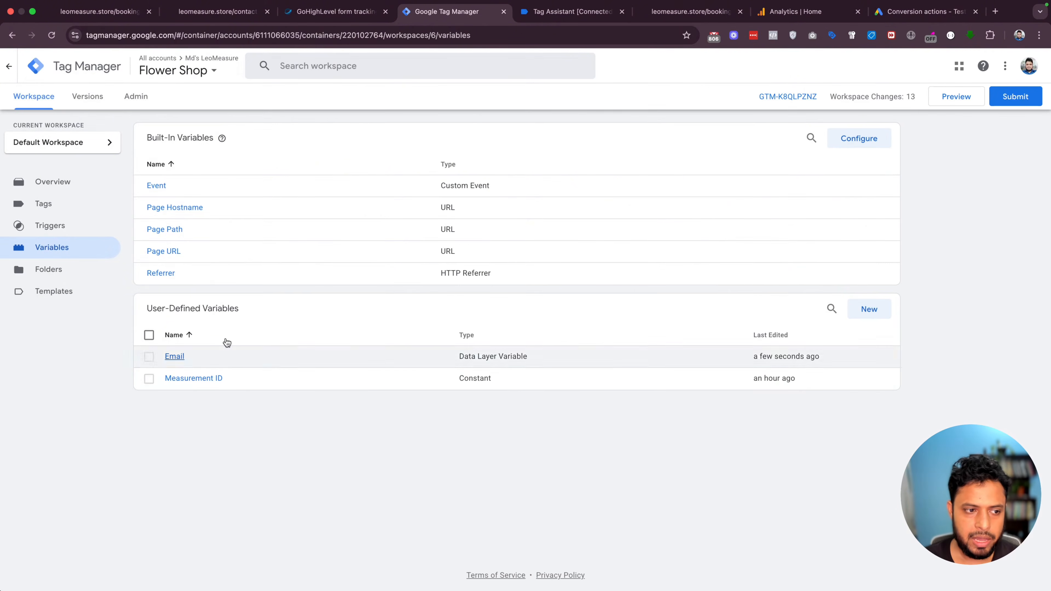
Create a new tag named 'GA4 - Contact From Submit'
click(45, 208)
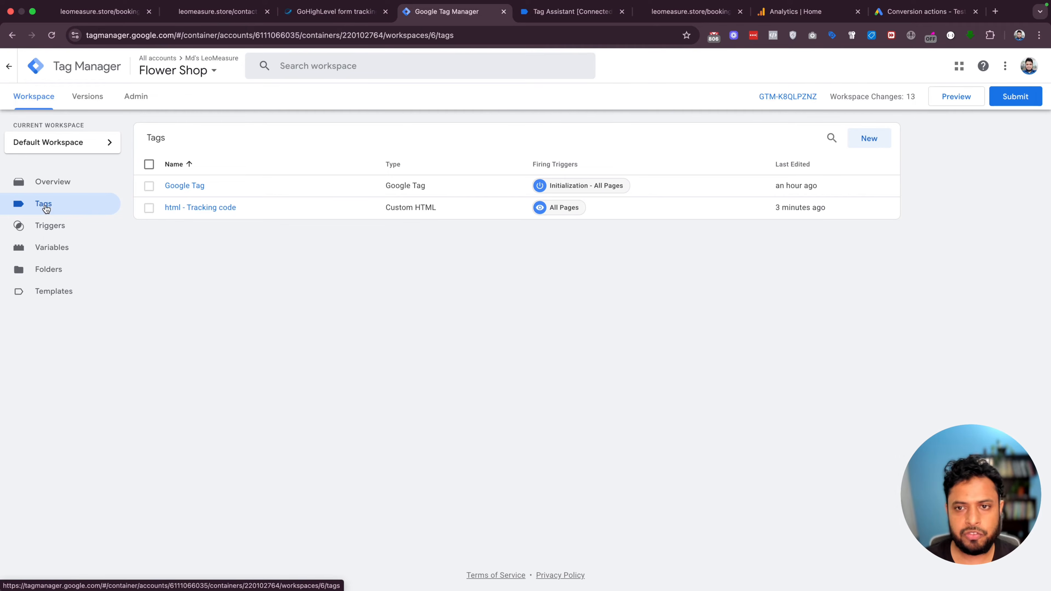
click(868, 141)
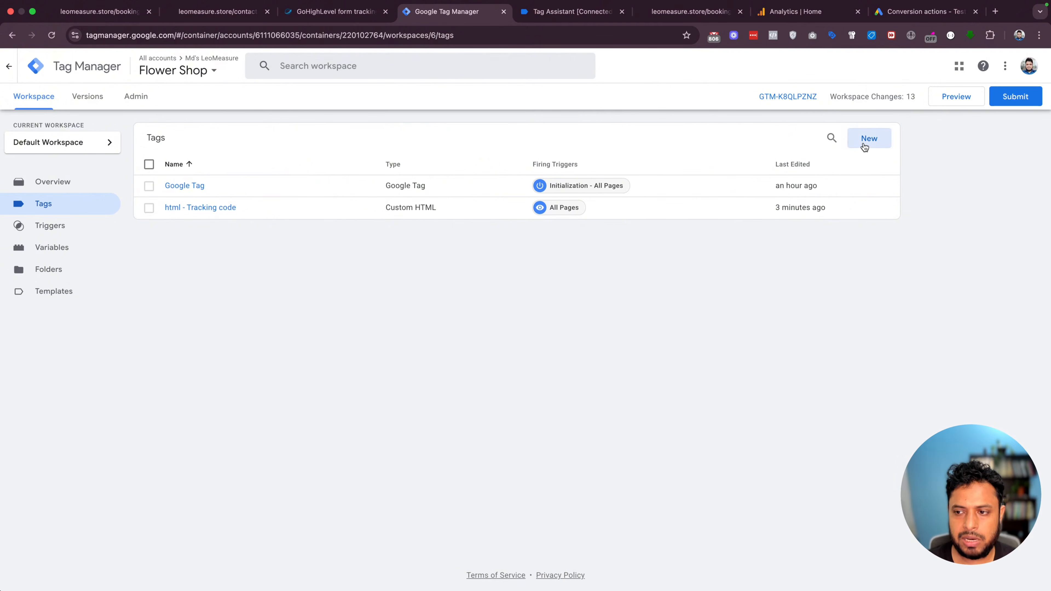
click(315, 70)
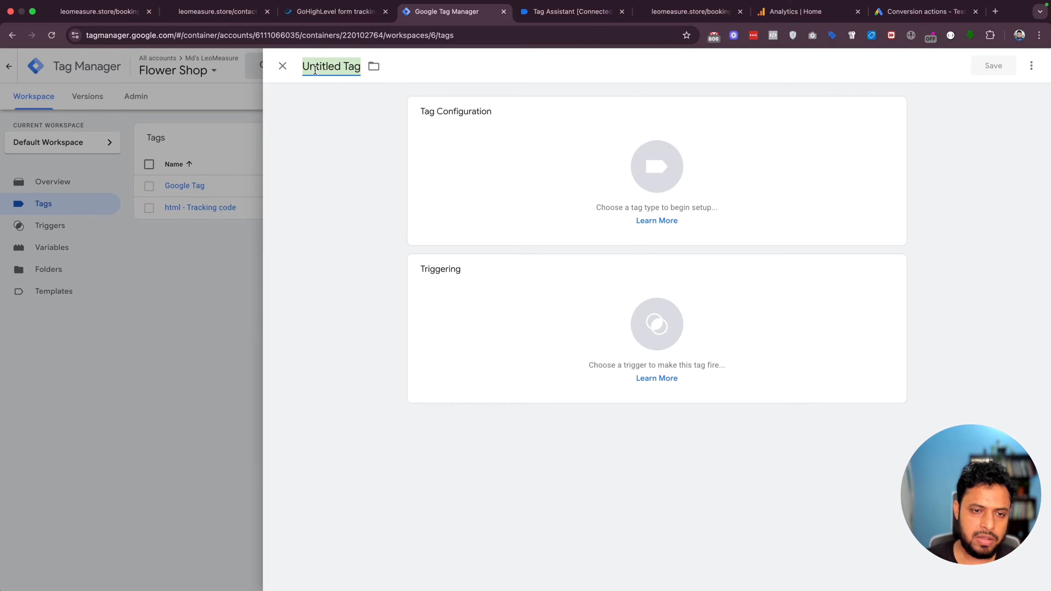
text(GA4 -)
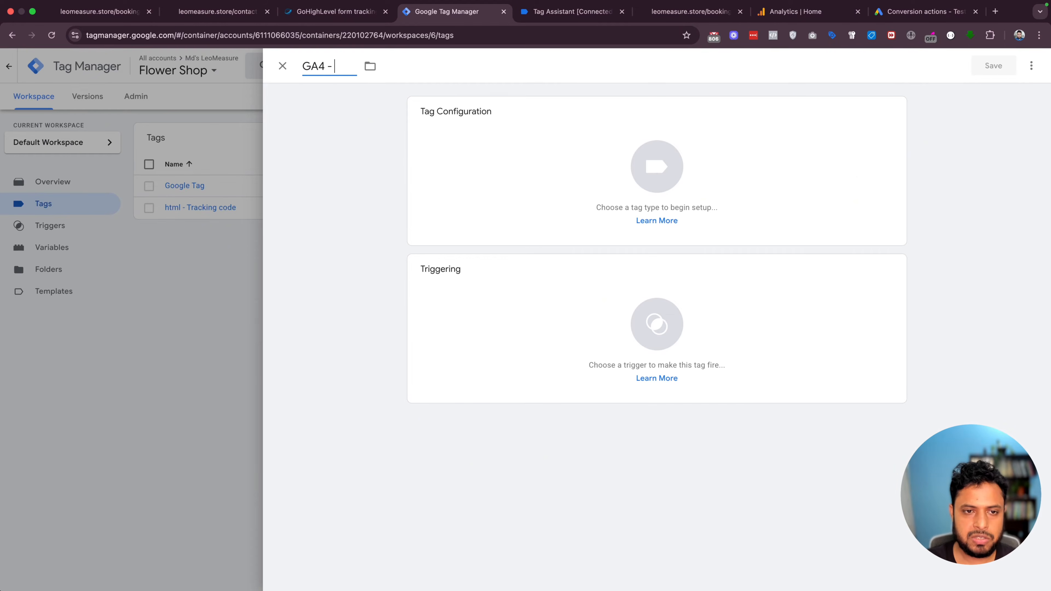
text(Contact From)
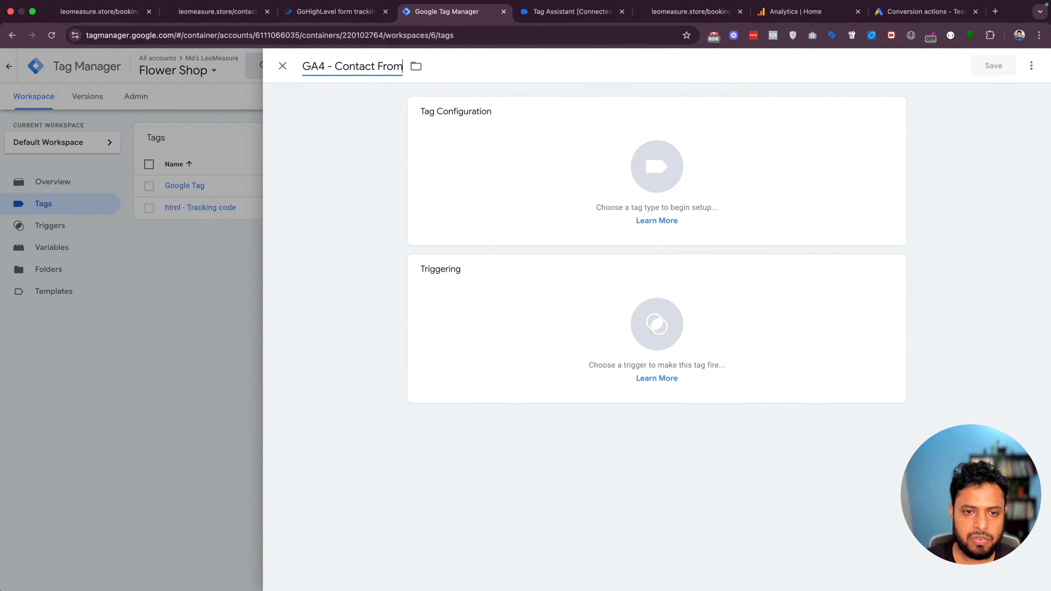
text( Submit)
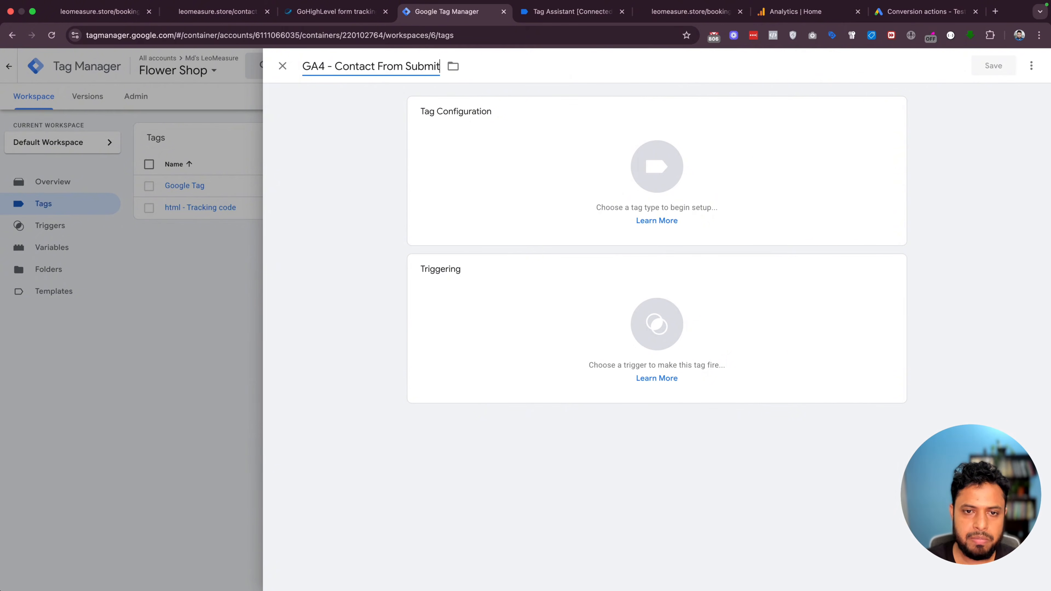
Set the tag type to Google Analytics GA4 Event, ready for the Measurement ID
click(647, 179)
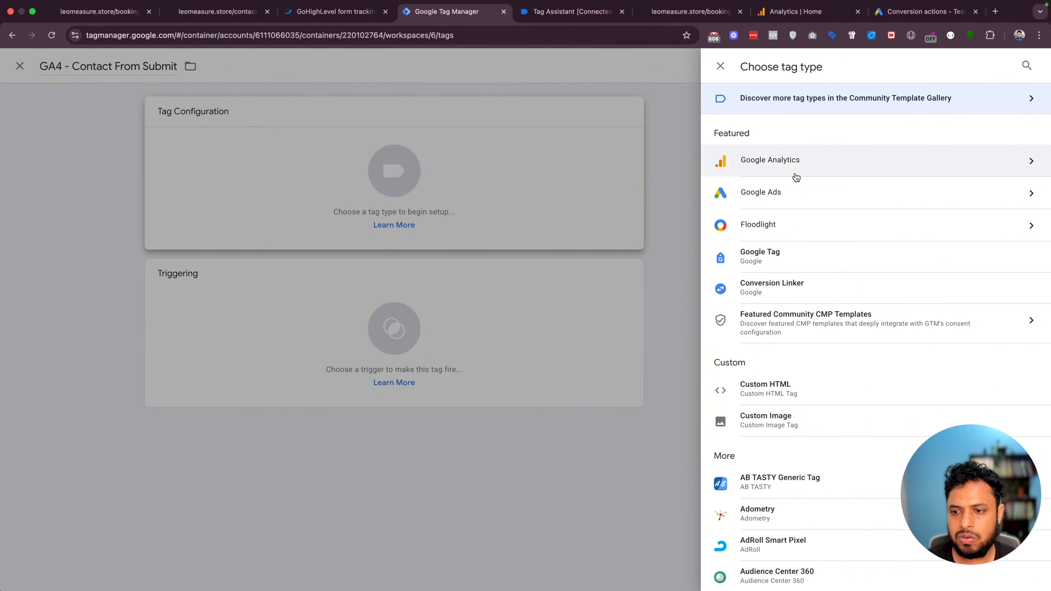
click(783, 161)
click(821, 177)
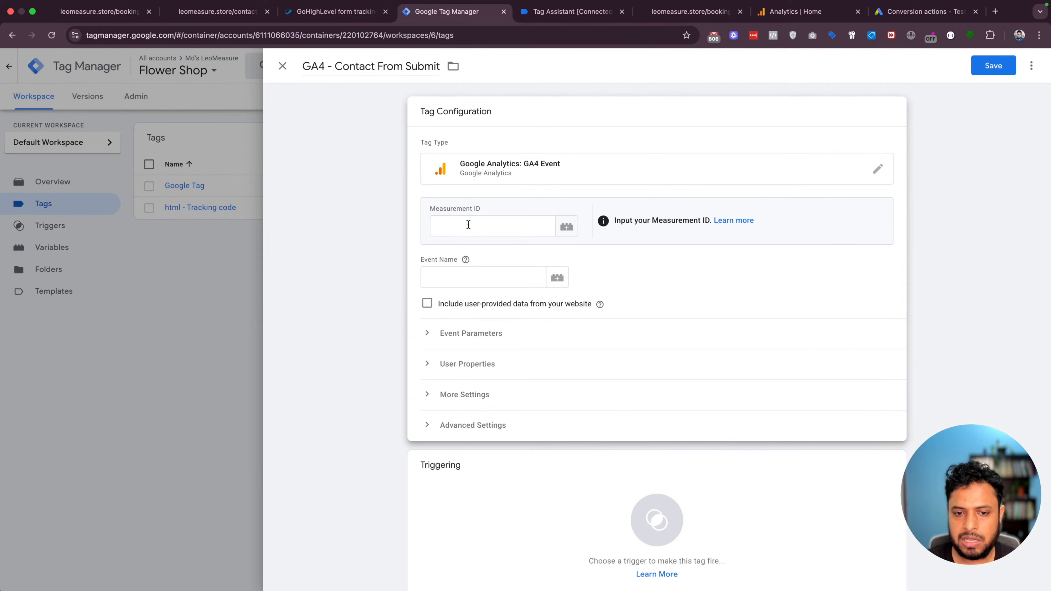
click(460, 221)
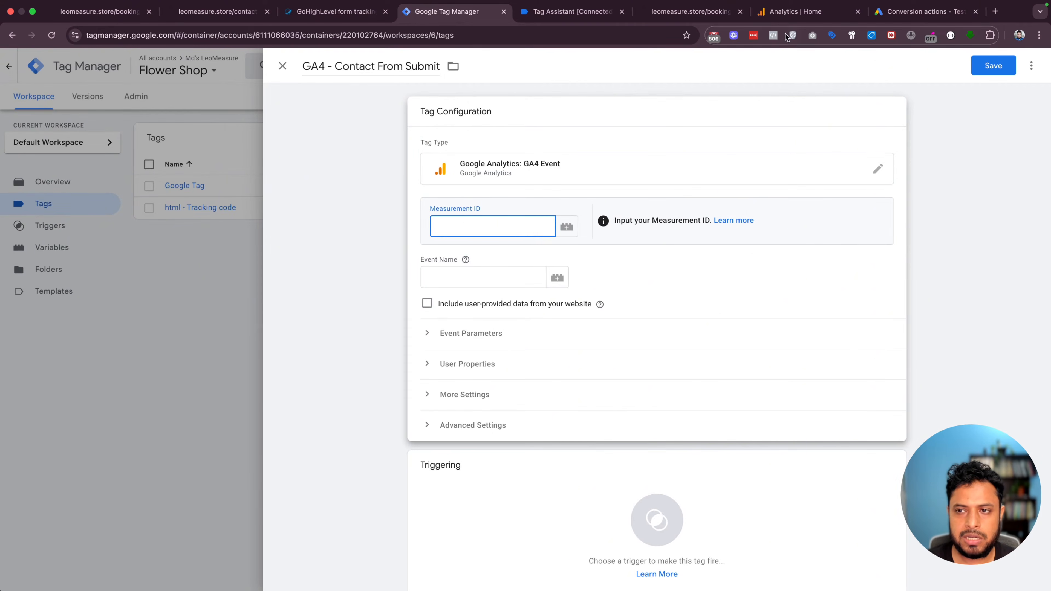
click(795, 11)
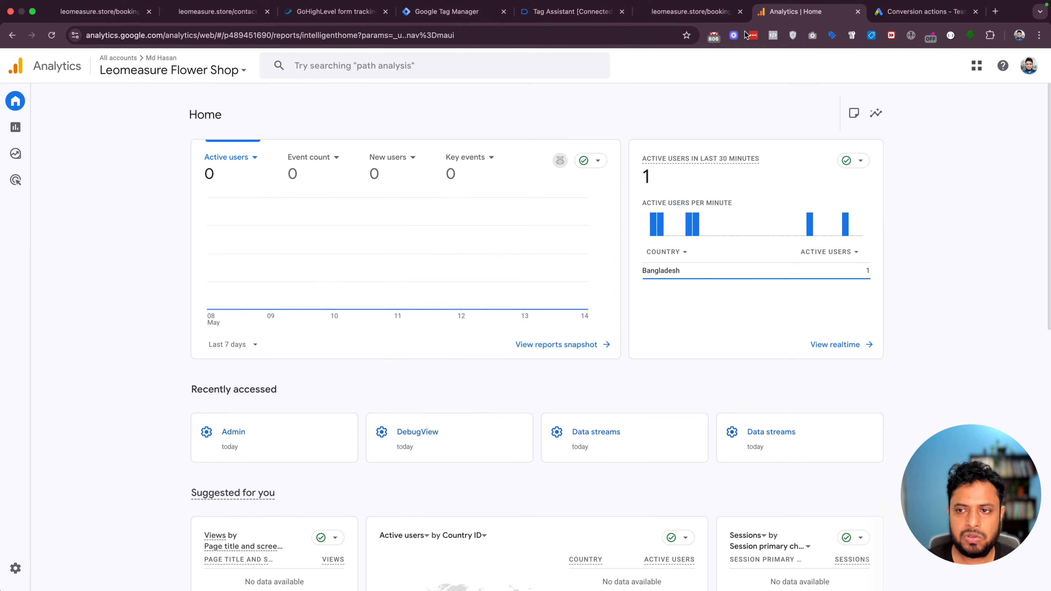
Copy the Leomeasure Shop Website stream's Measurement ID from Analytics Admin > Data streams
click(15, 568)
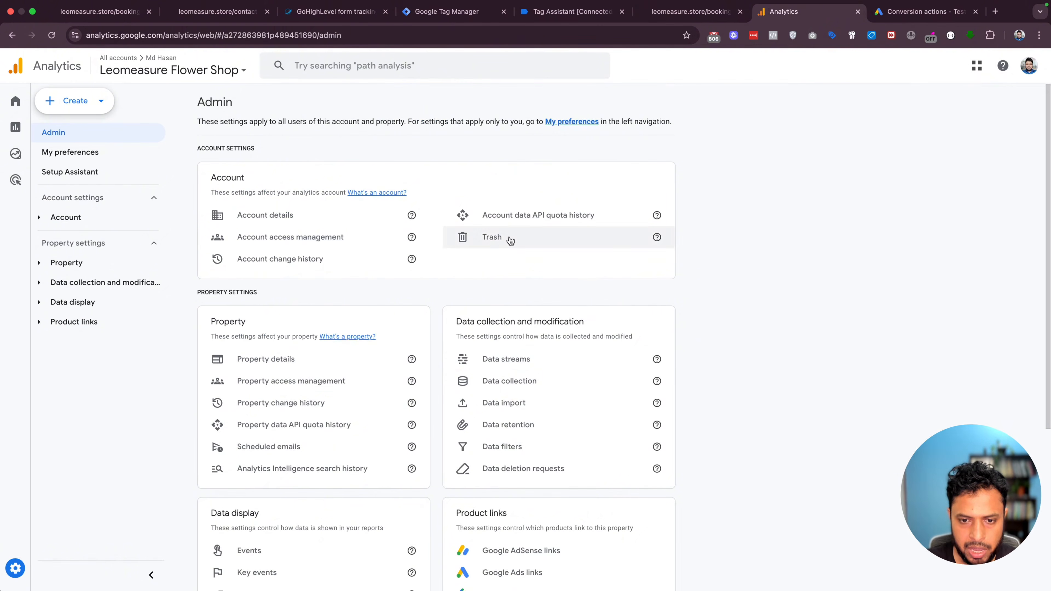
click(493, 361)
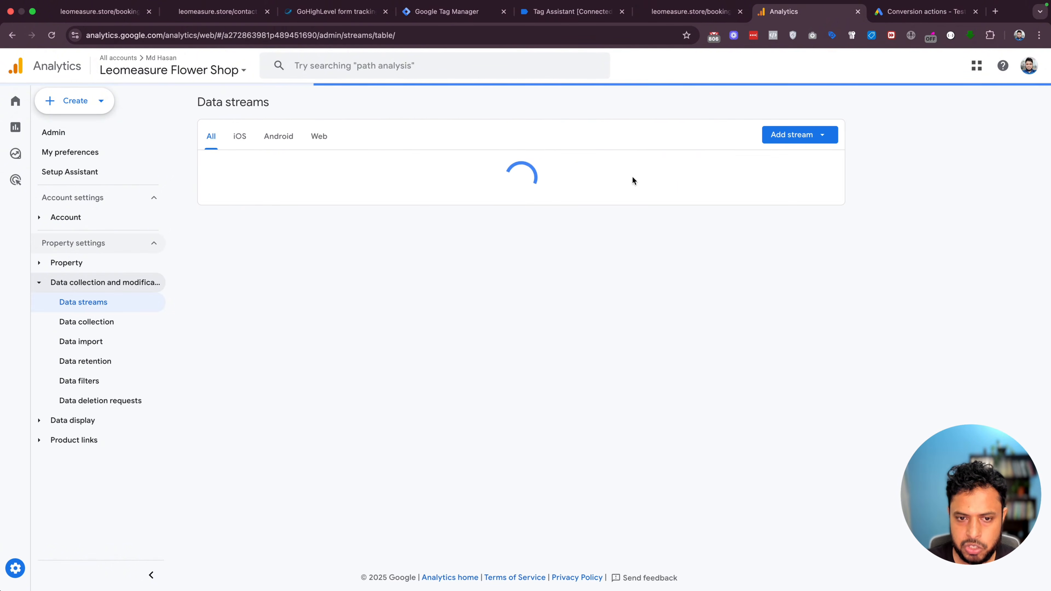
click(462, 174)
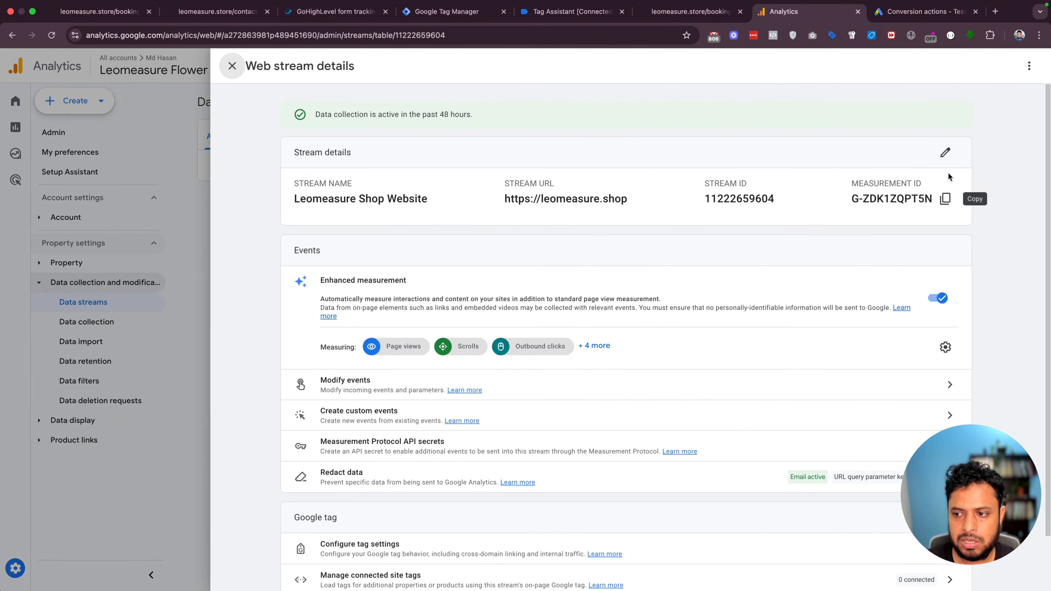
click(945, 199)
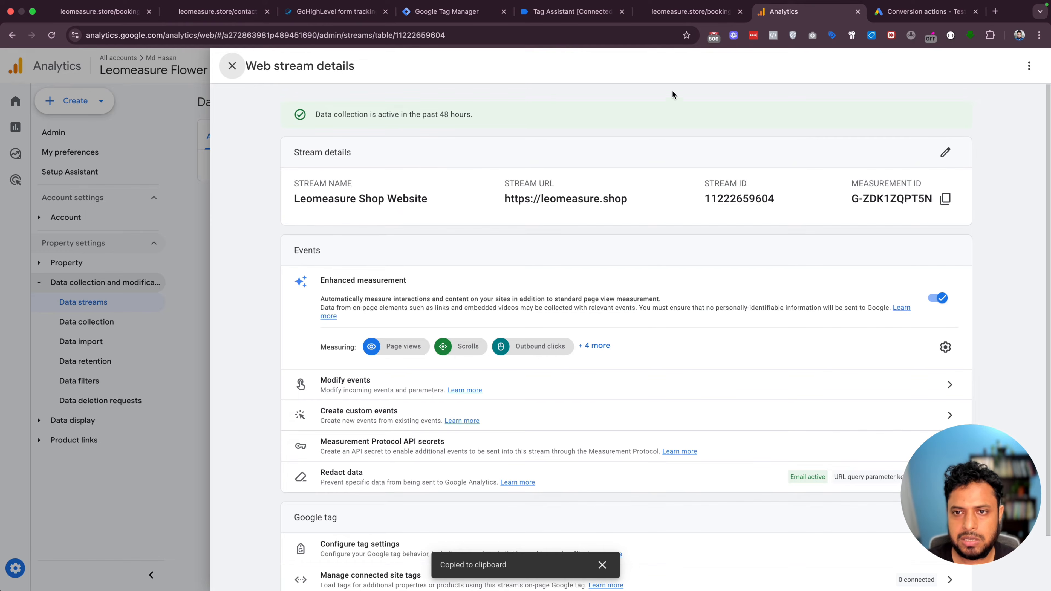
click(476, 11)
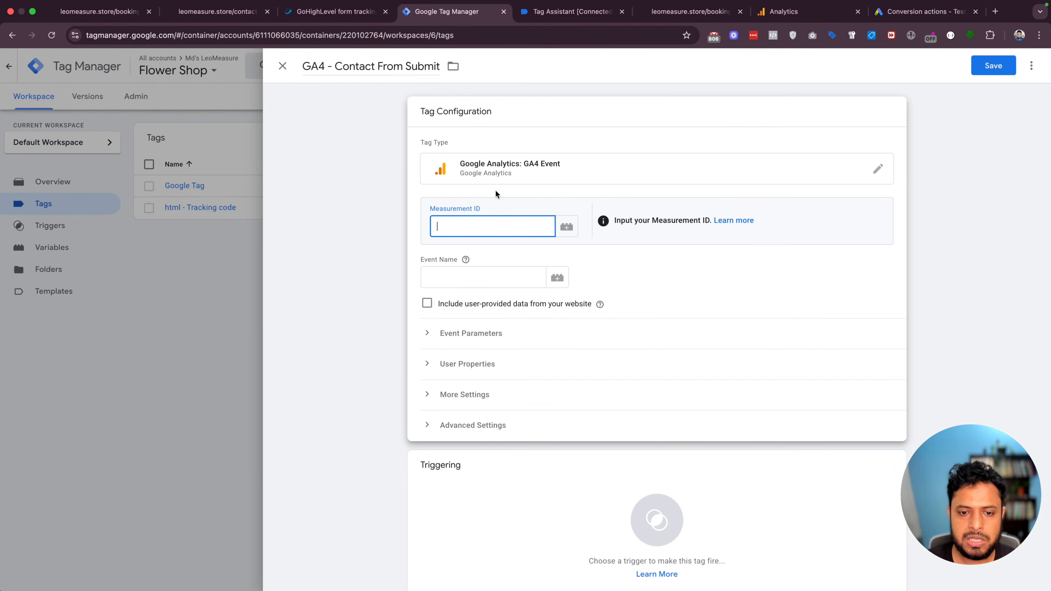
Set the tag's Measurement ID to {{Measurement ID}} and its event name to contact_form_submit
key(super+v)
text({{)
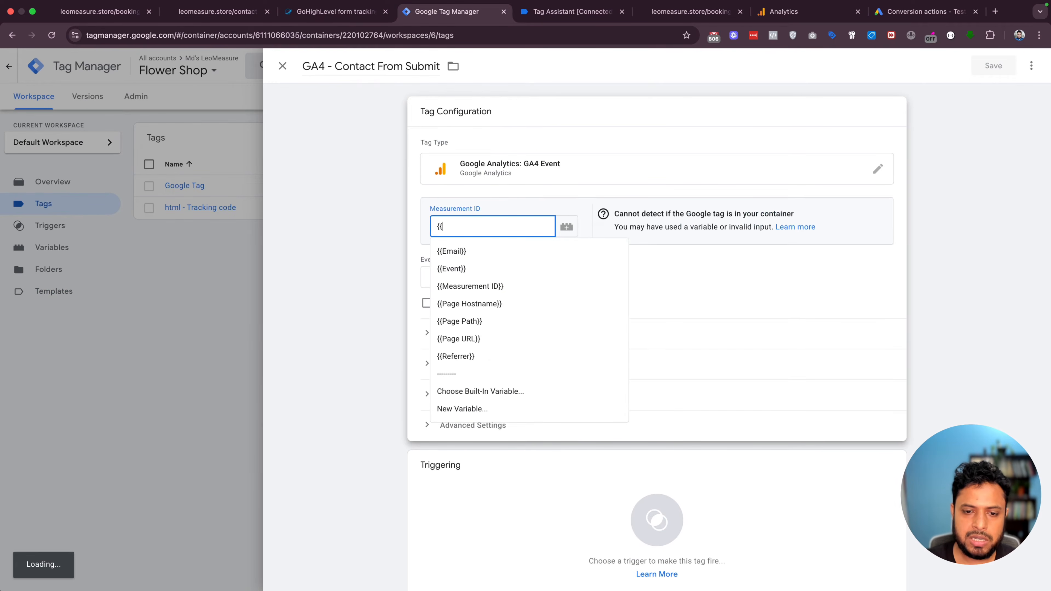
click(496, 286)
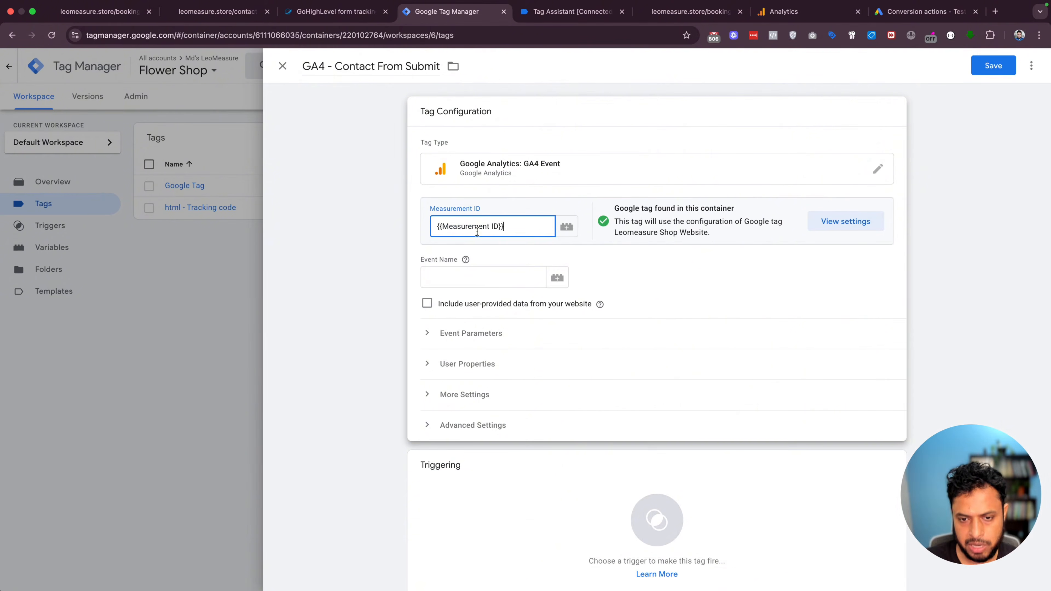
click(447, 272)
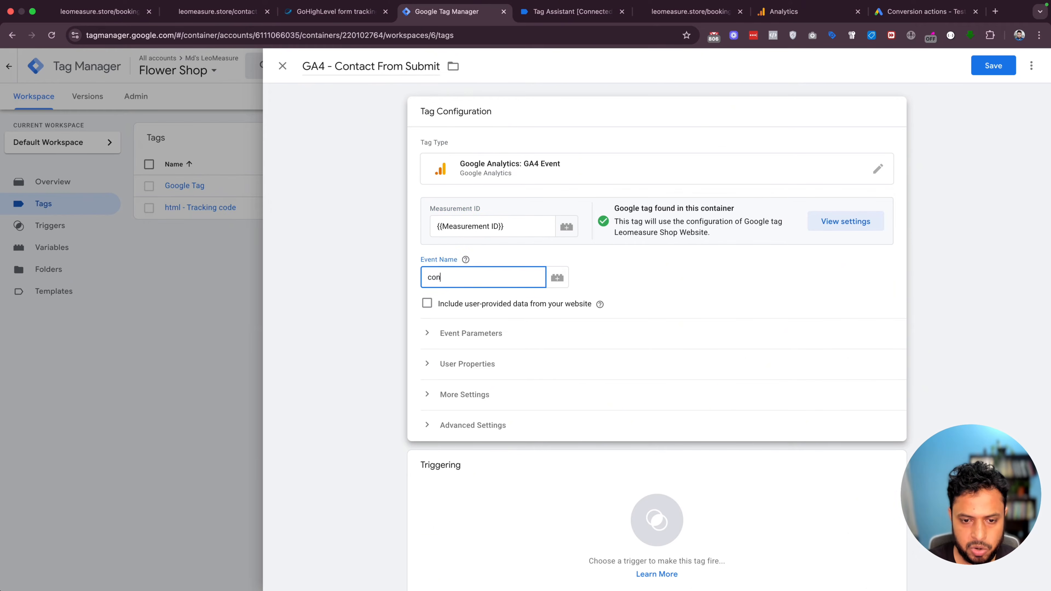
text(contact_form_submit)
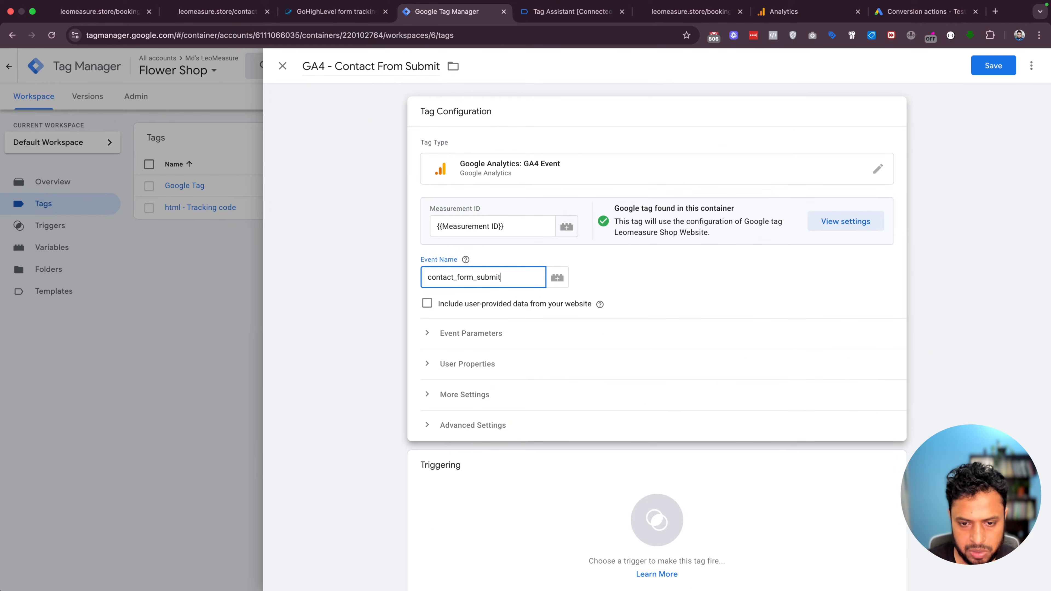
scroll(680, 539, down, 1)
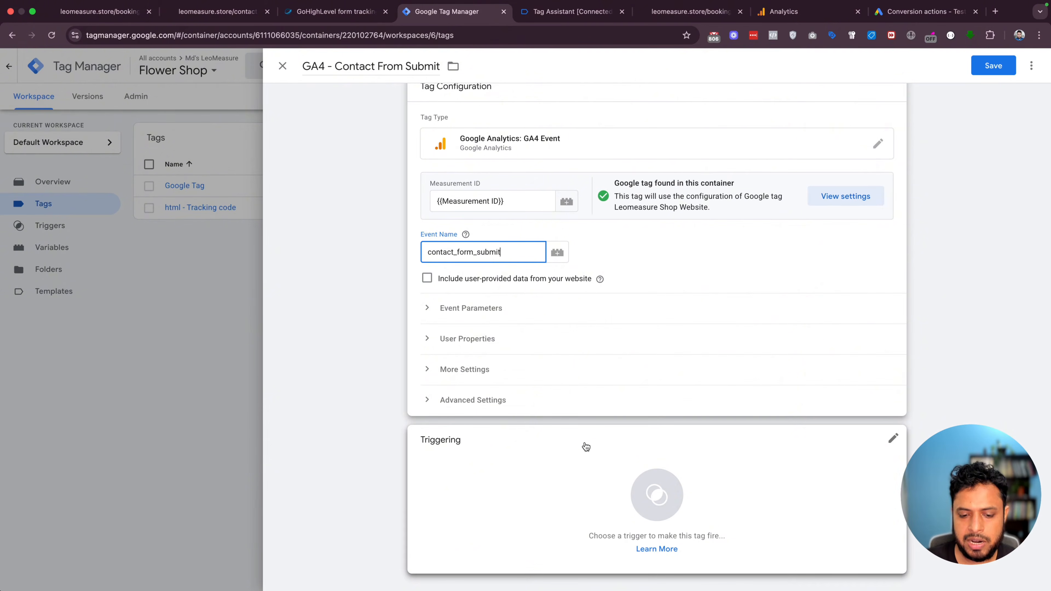
Create a Custom Event trigger named Contact Form Submit for the ghl_form_submit event
click(691, 507)
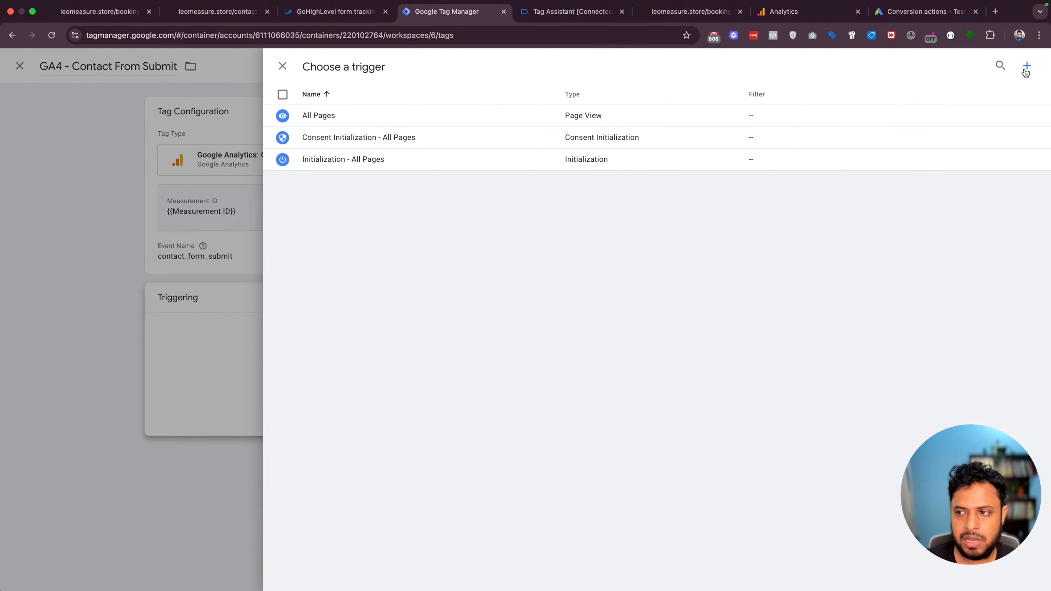
click(1026, 66)
click(326, 67)
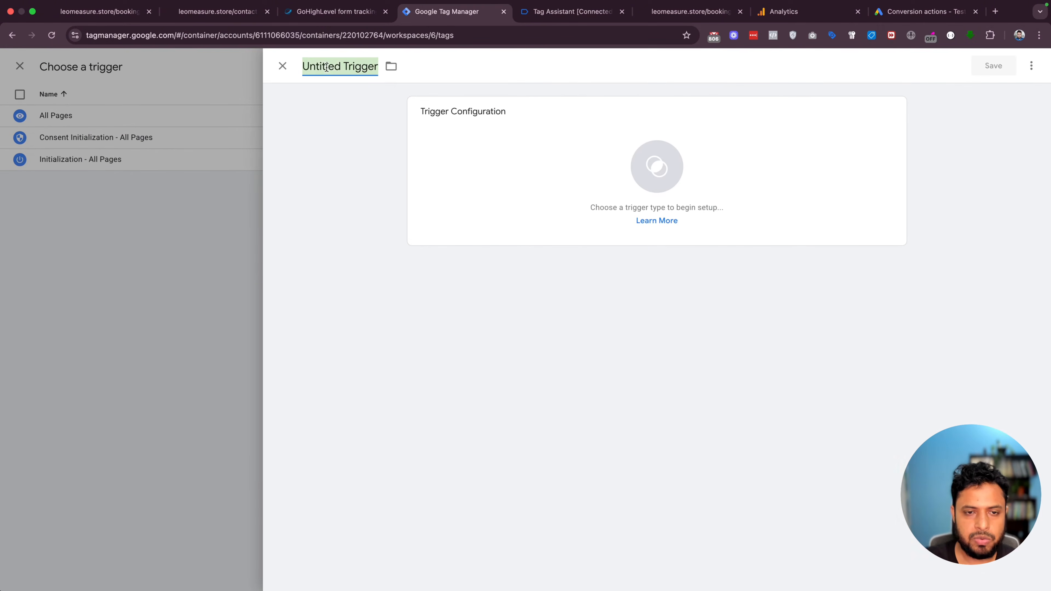
text(Contact Form Submit)
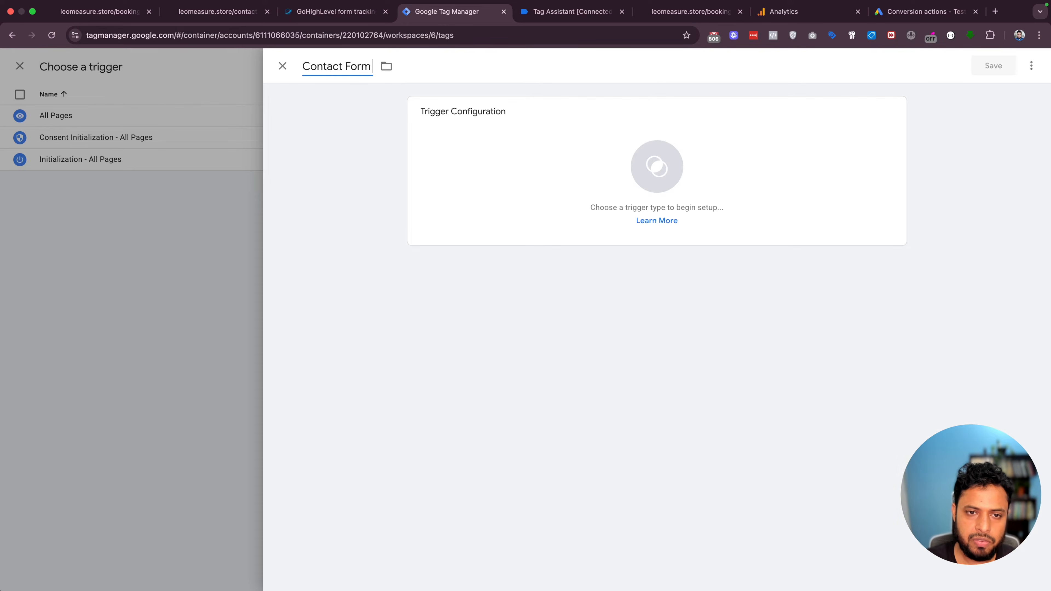
click(638, 167)
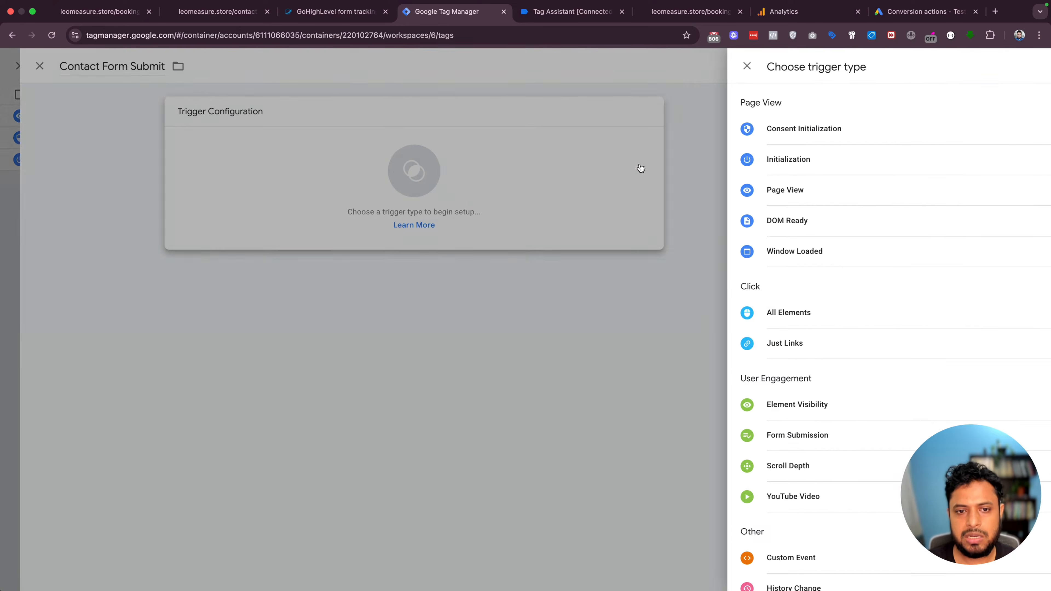
scroll(809, 386, down, 3)
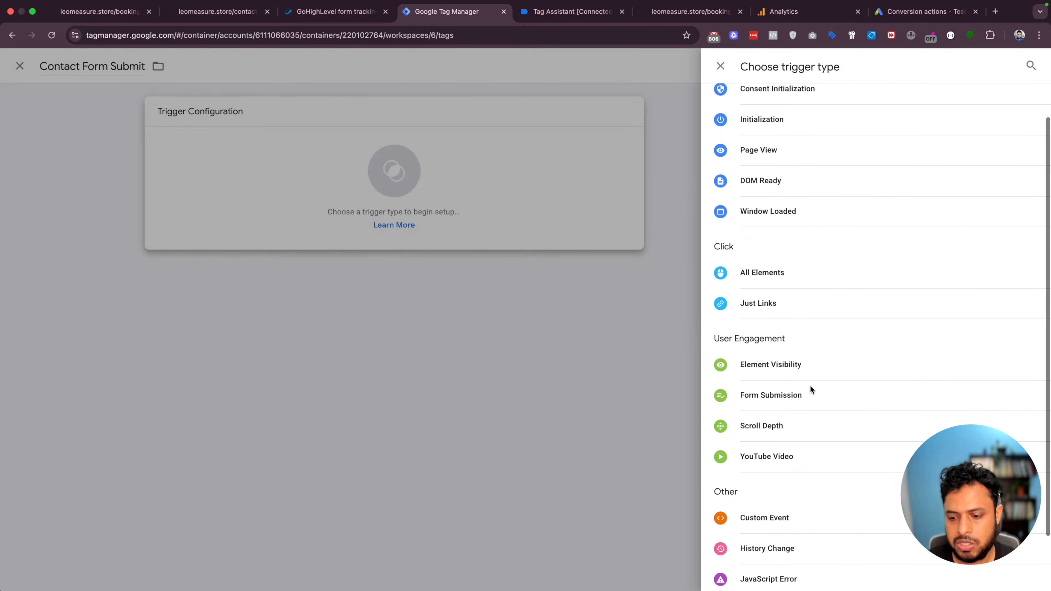
click(768, 464)
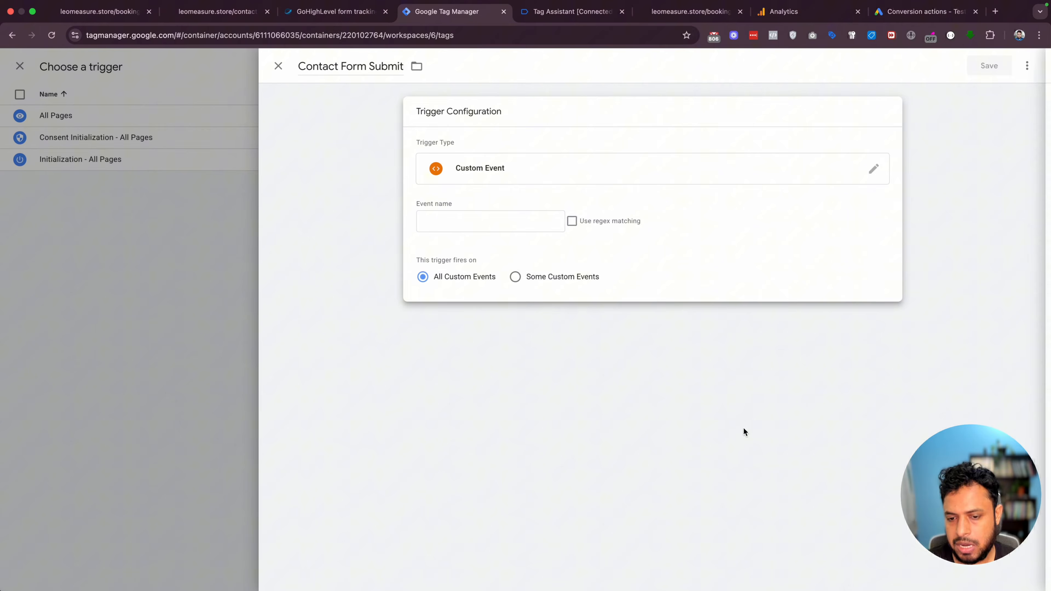
click(466, 227)
click(534, 20)
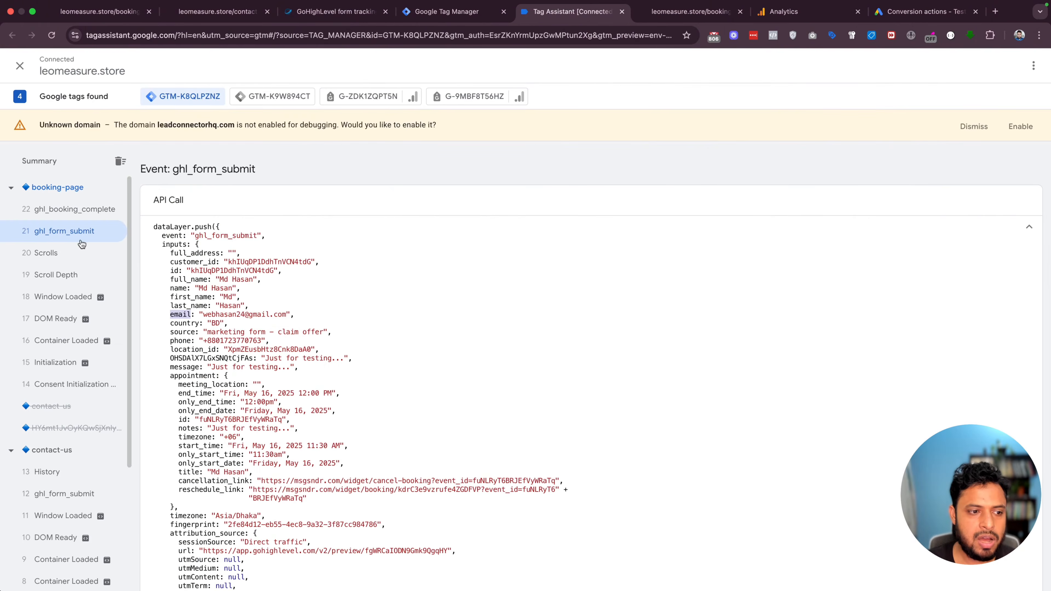
double_click(217, 235)
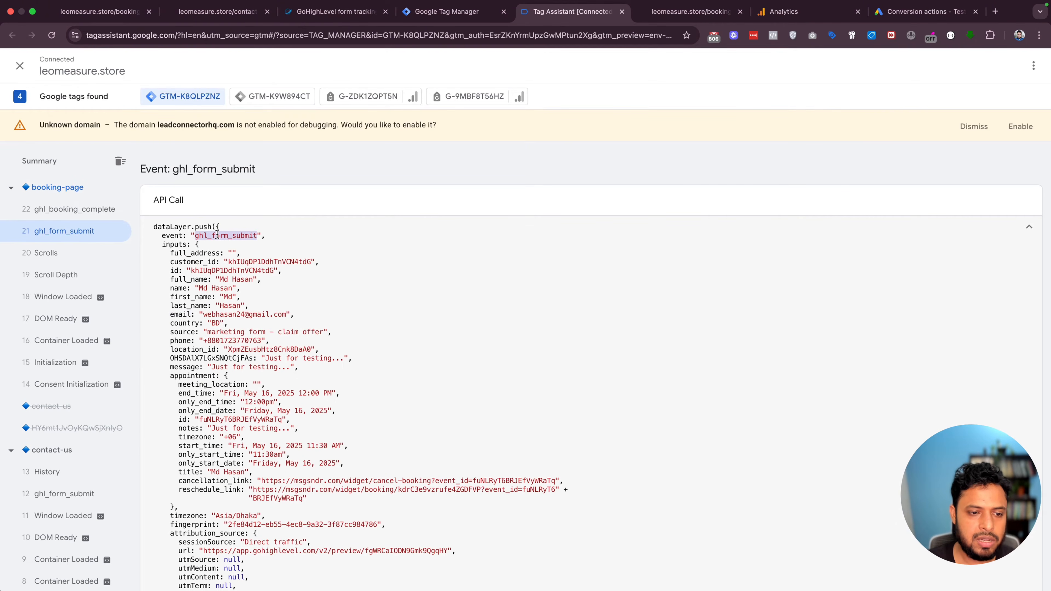
click(446, 11)
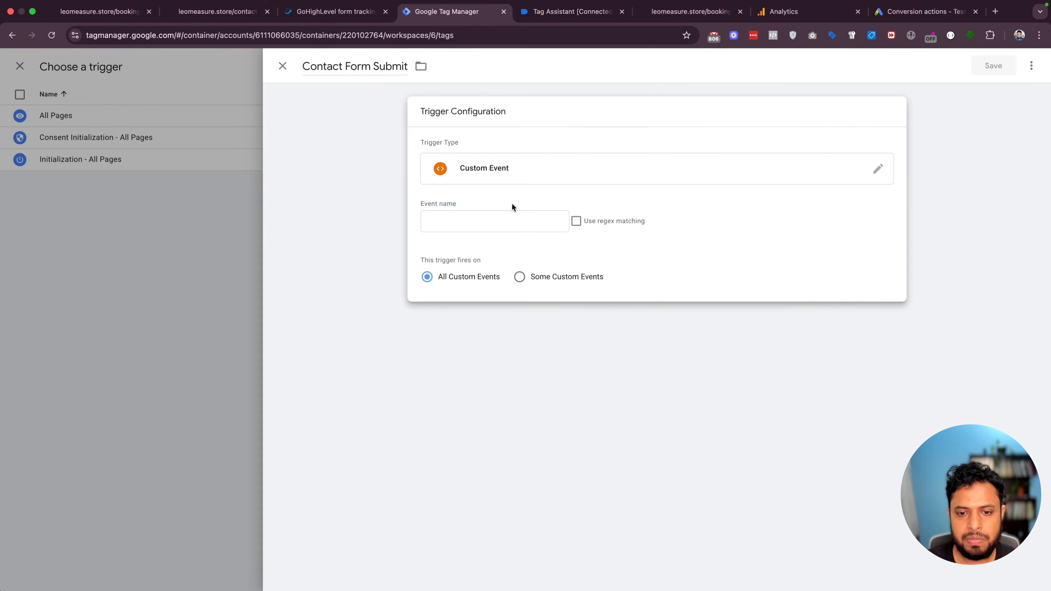
click(493, 219)
key(super+v)
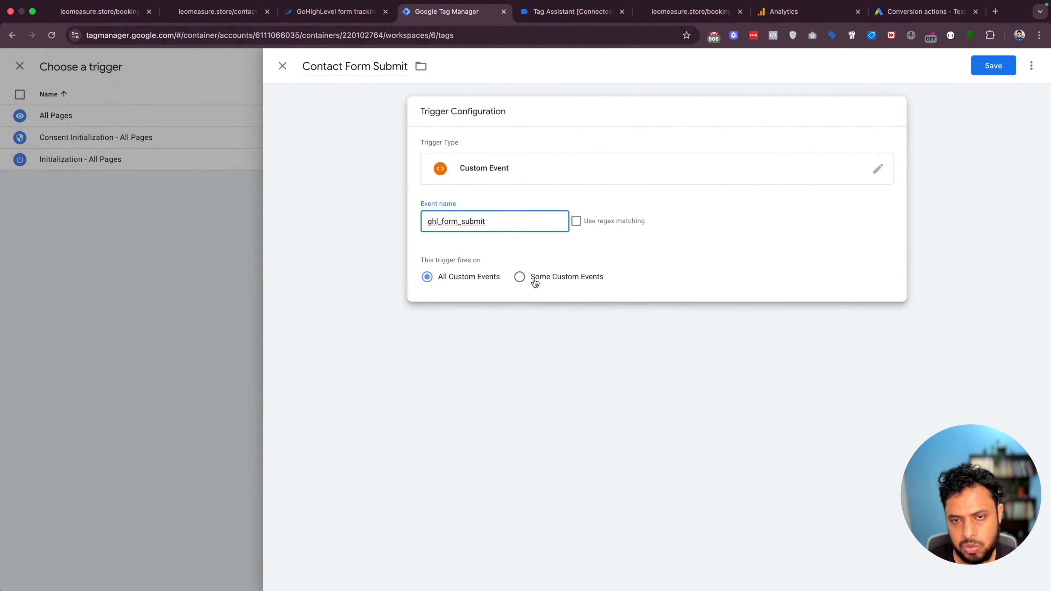
Limit the trigger to Page URL containing /contact-us, then save the trigger and the tag
click(519, 277)
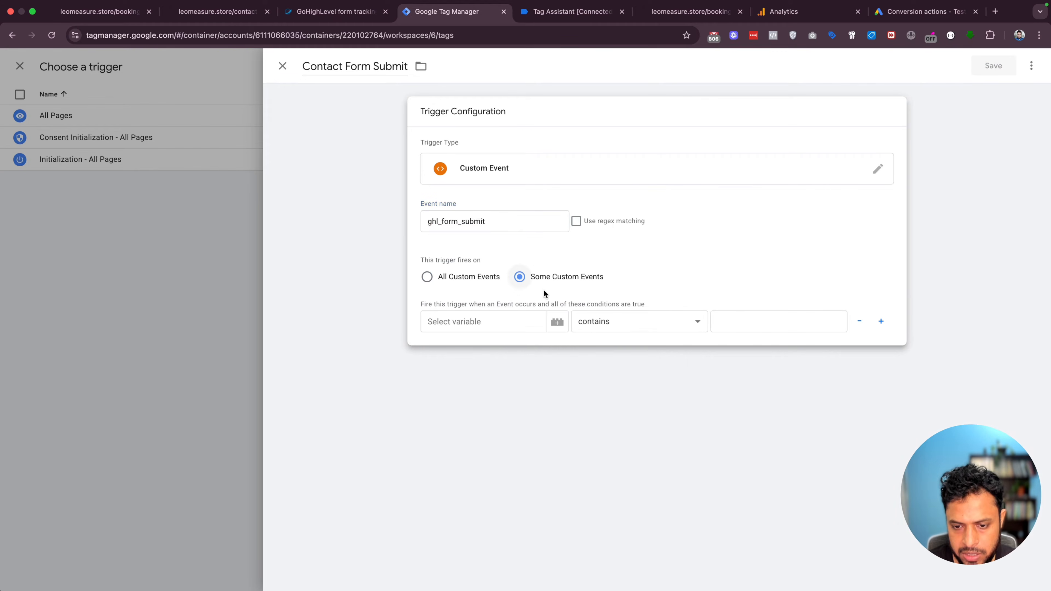
click(494, 322)
text({{)
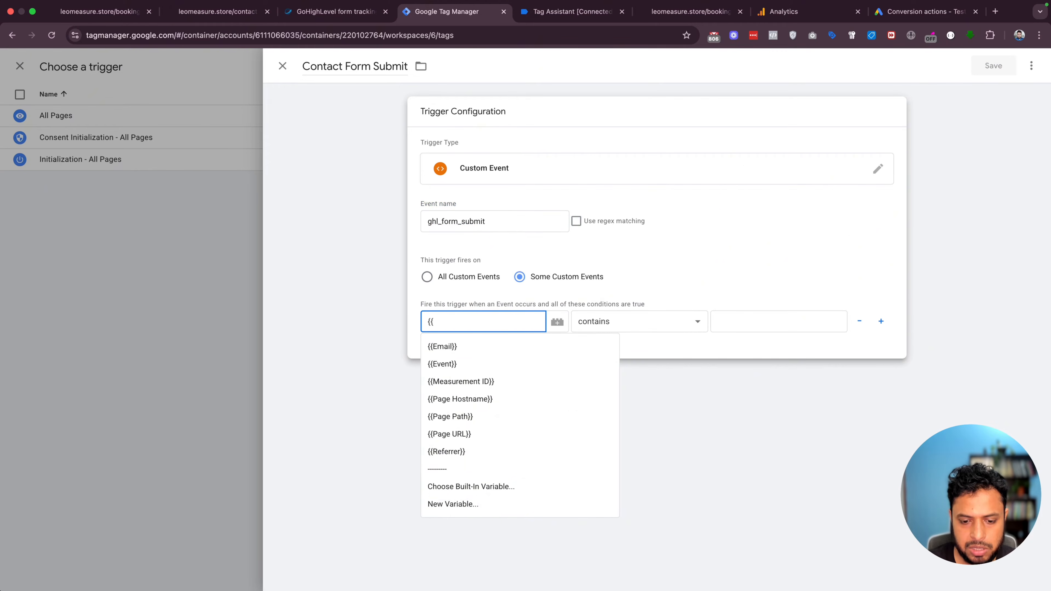
click(469, 434)
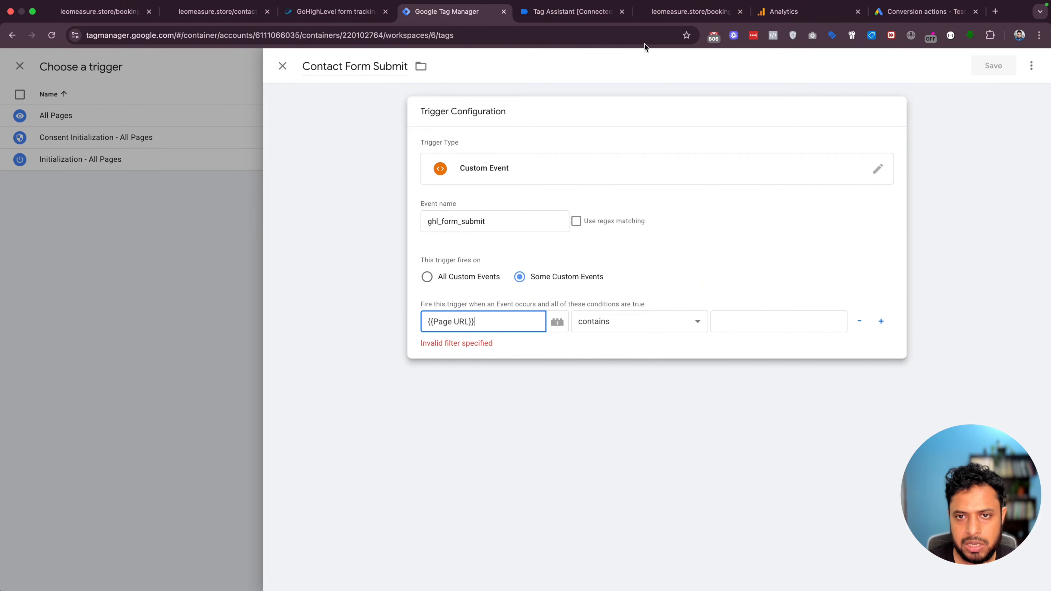
click(690, 11)
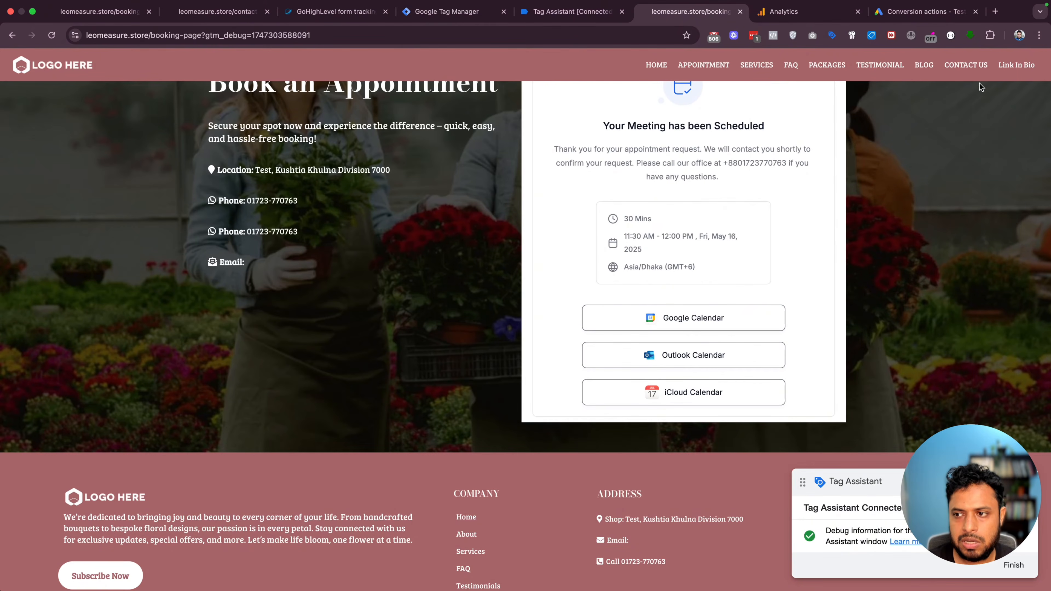
click(960, 65)
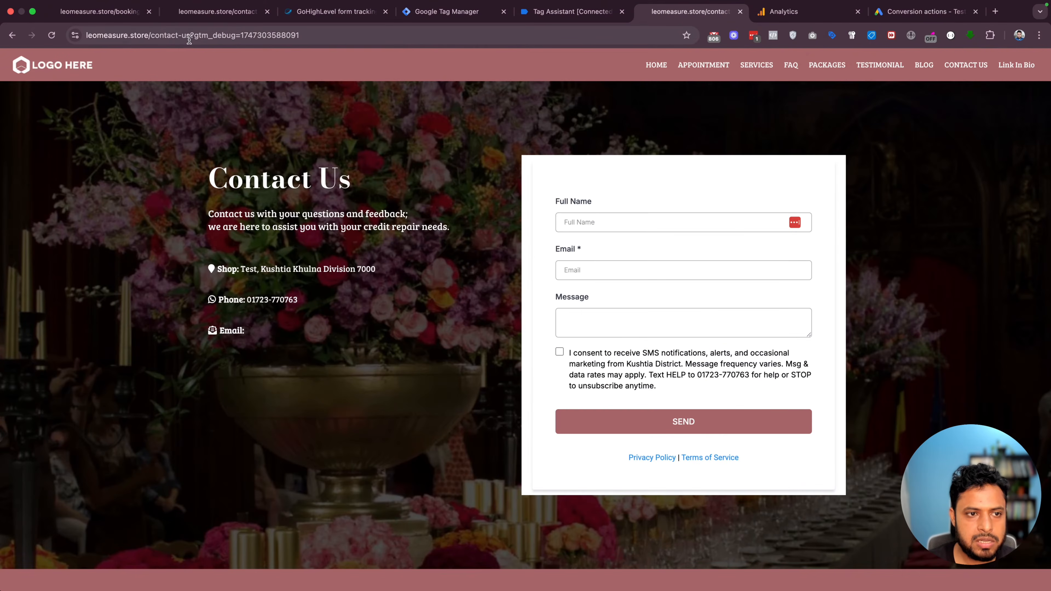
drag(189, 39, 147, 38)
key(super+c)
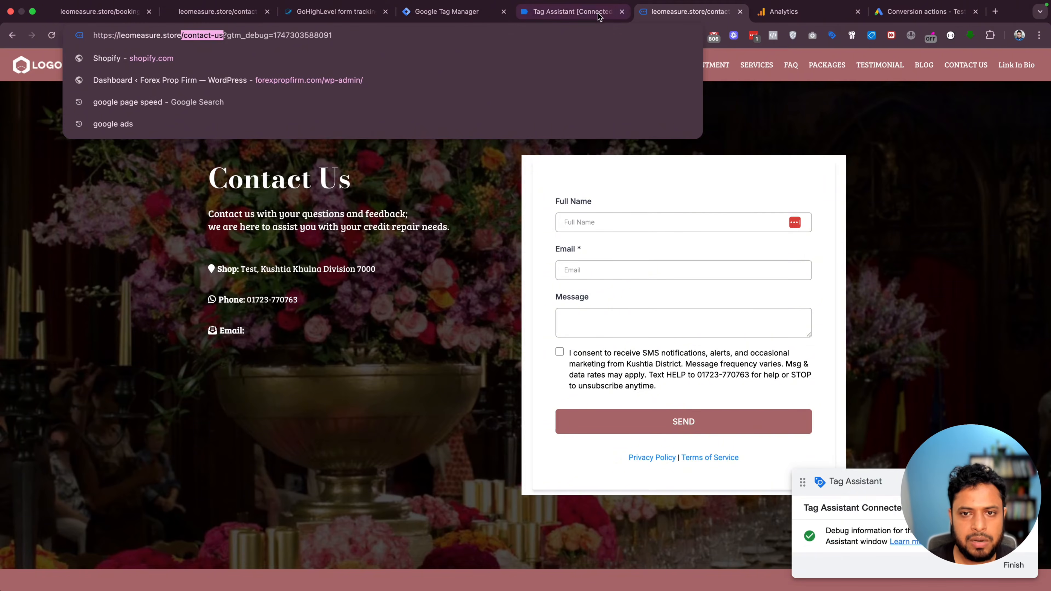
click(570, 12)
click(409, 12)
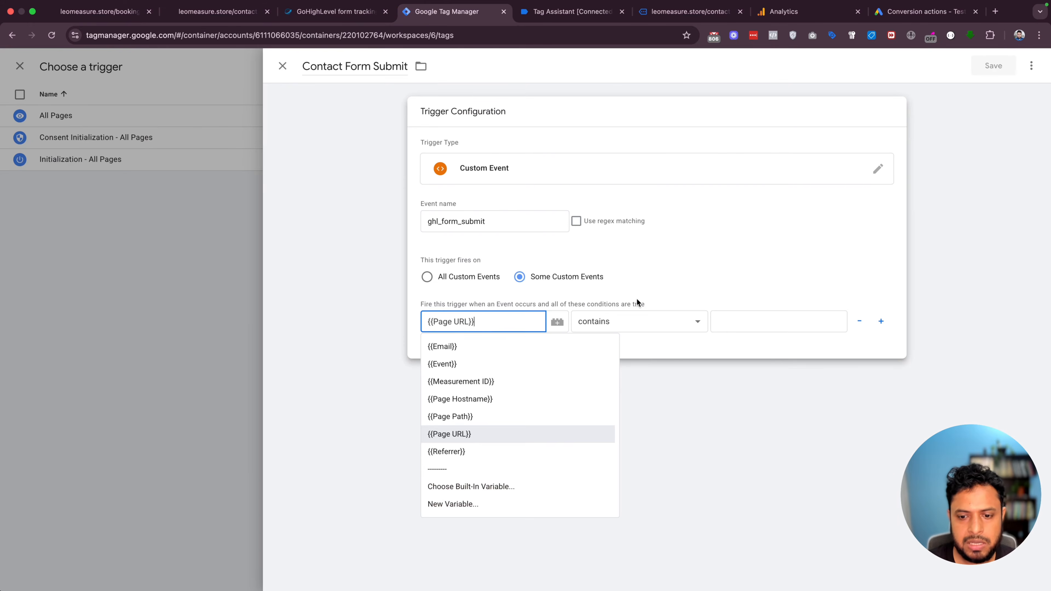
click(766, 321)
key(super+v)
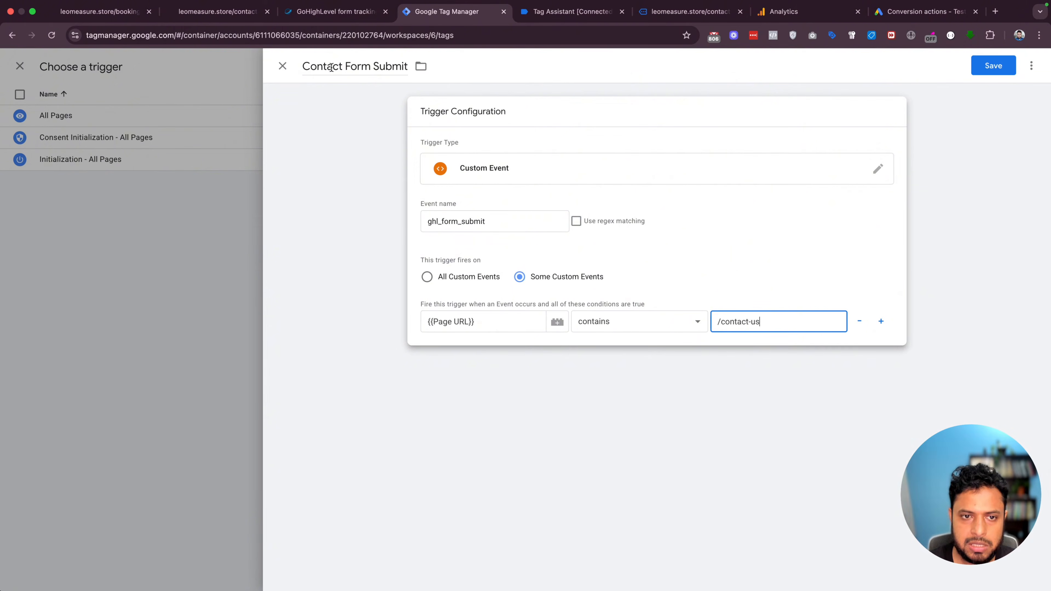
click(1004, 62)
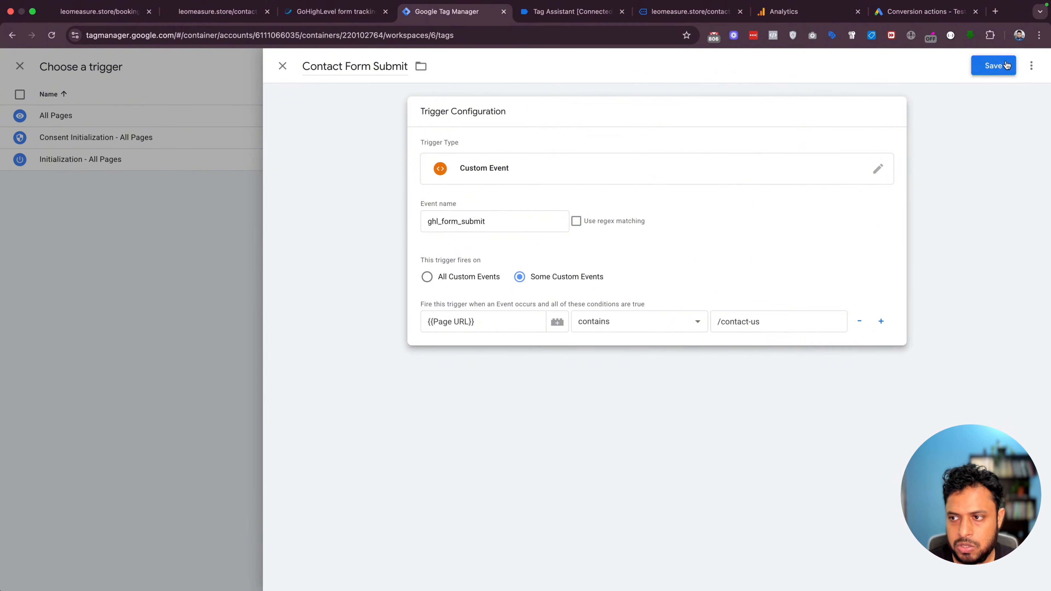
click(991, 63)
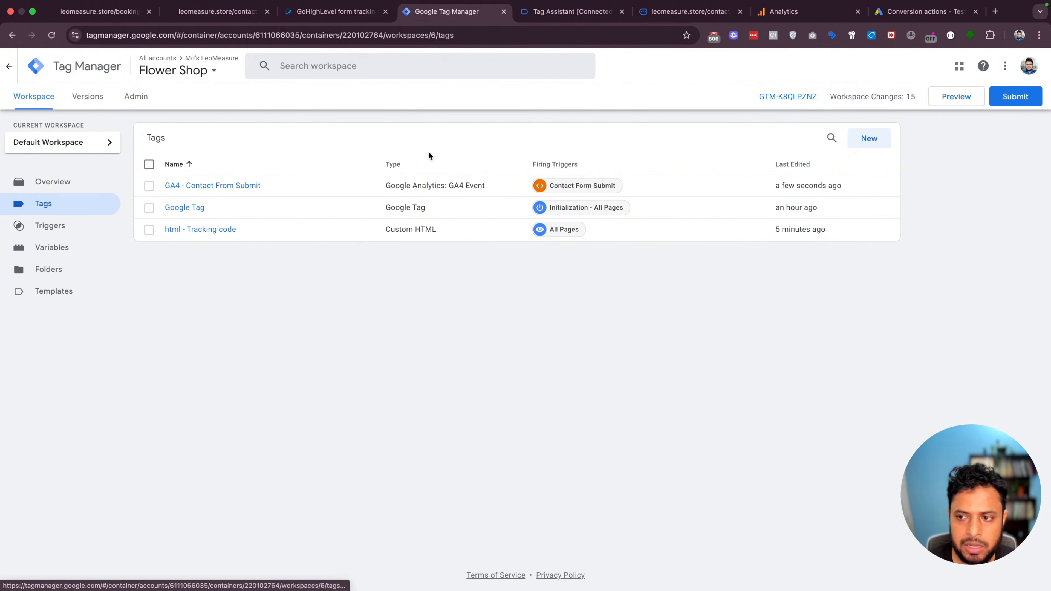
Discard an empty new tag and duplicate the GA4 - Contact From Submit tag
click(848, 137)
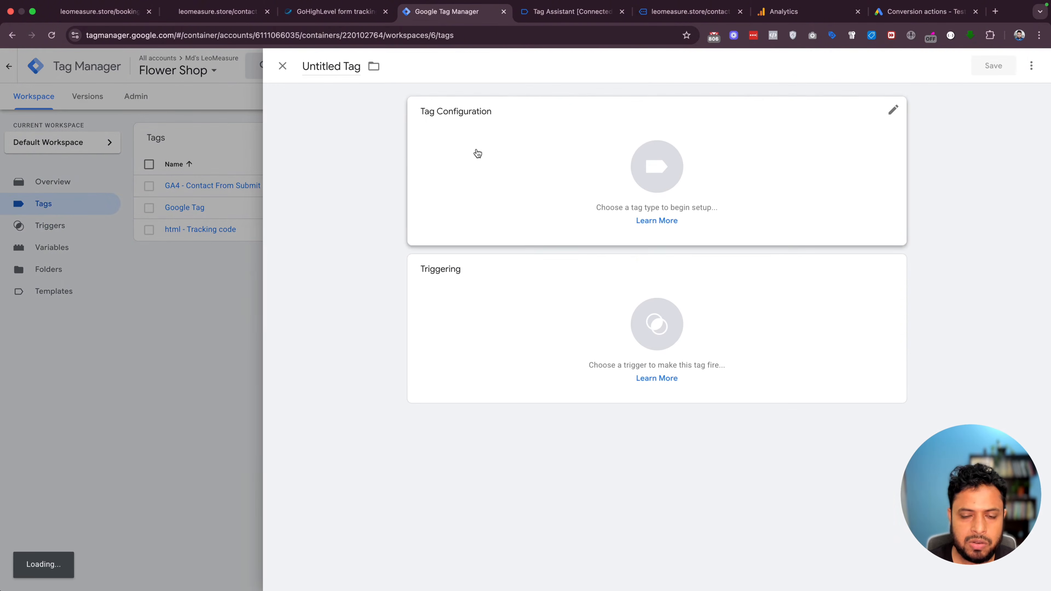
click(206, 295)
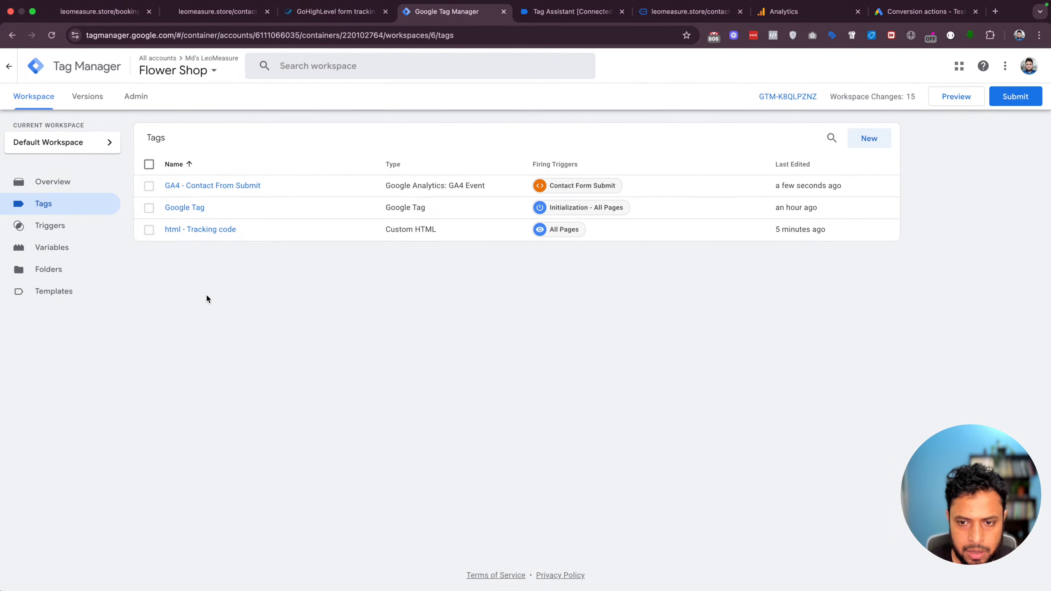
click(197, 185)
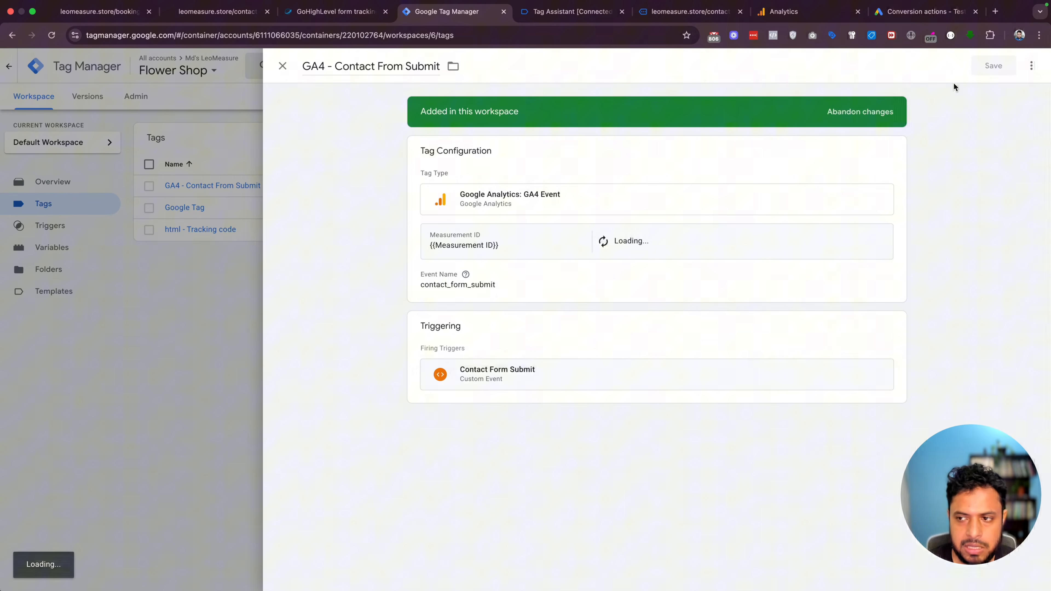
click(1031, 66)
click(995, 89)
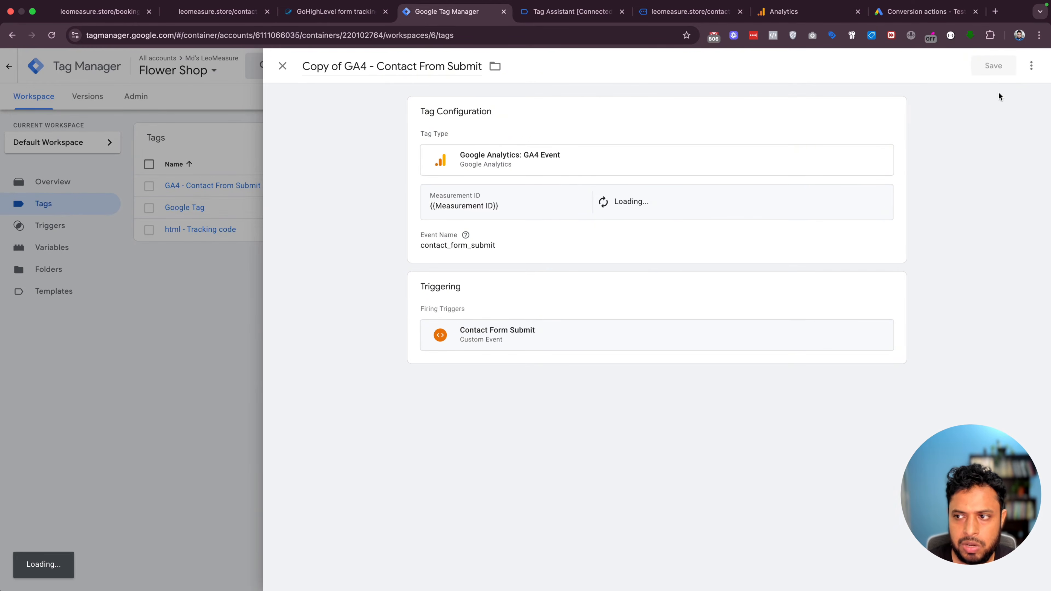
click(1031, 66)
click(1010, 92)
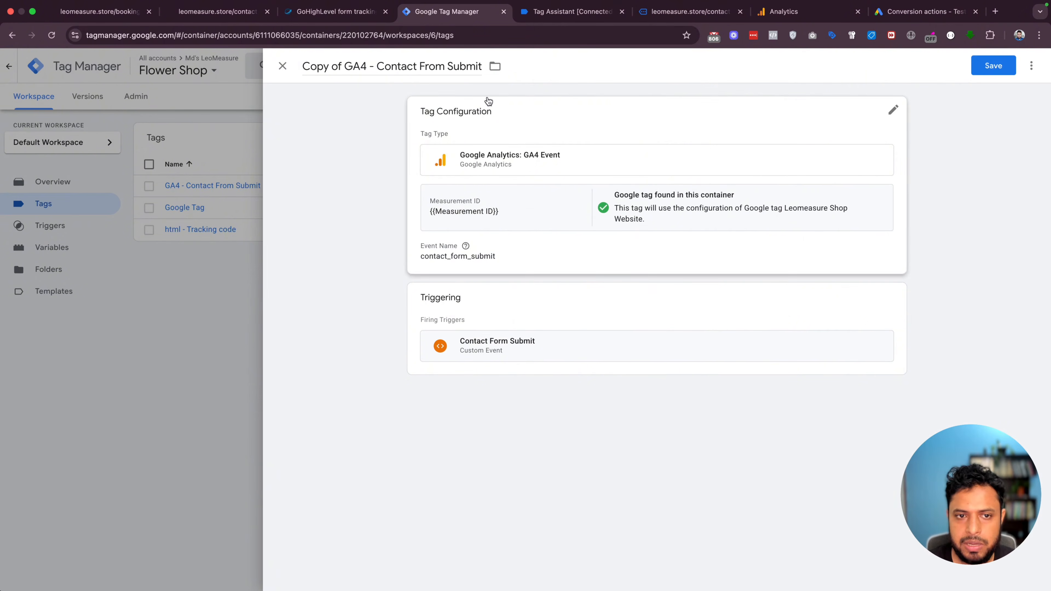
Rename the copy GA4 - Booking From Submit and change its event name to booking_form_submit
drag(303, 66, 499, 71)
key(BackSpace)
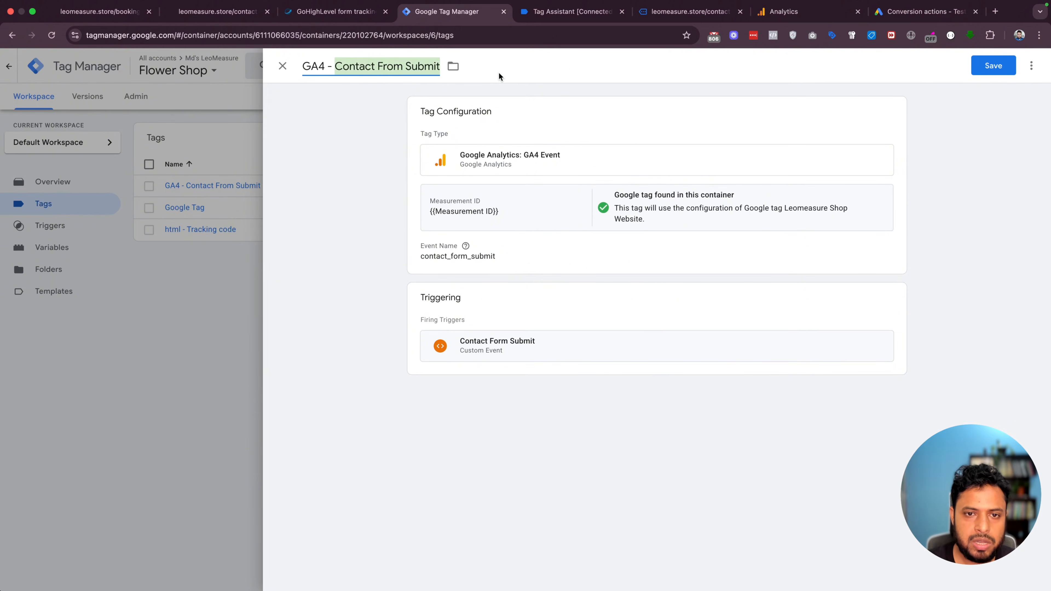
text(Booking From Submit)
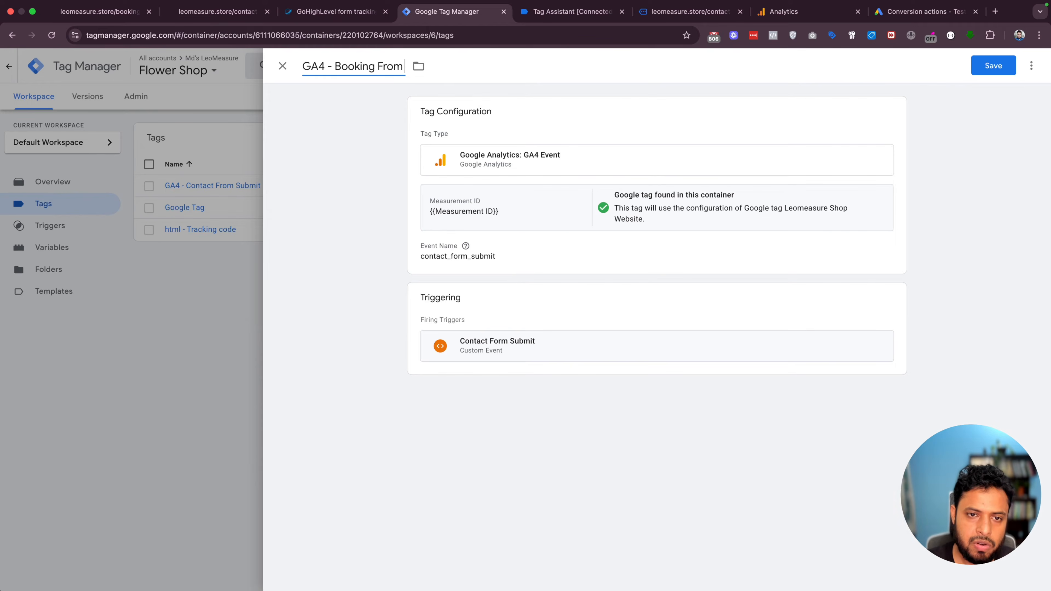
click(561, 243)
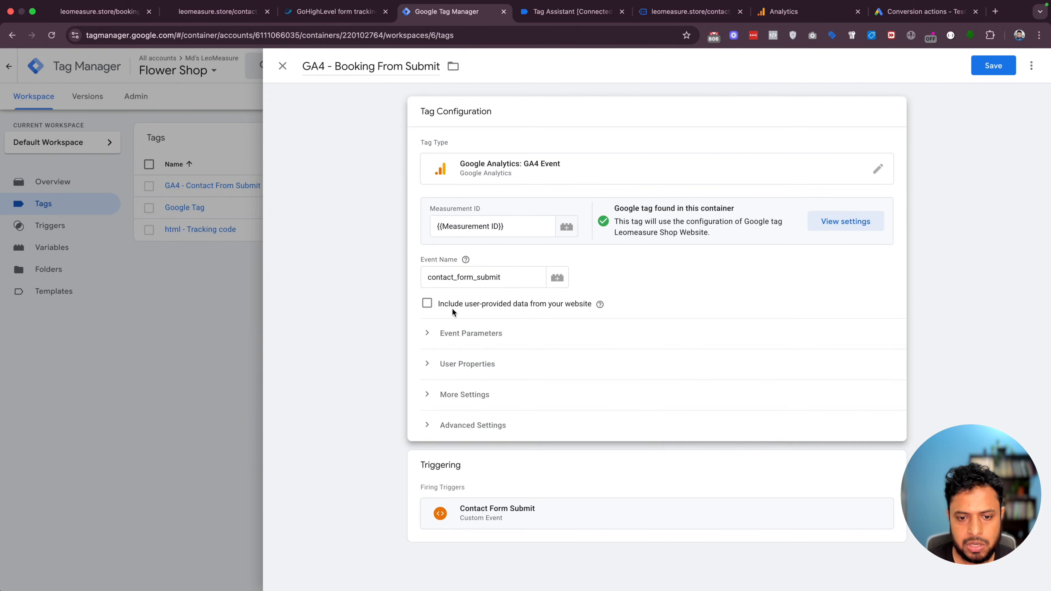
click(476, 277)
double_click(476, 276)
text(booking)
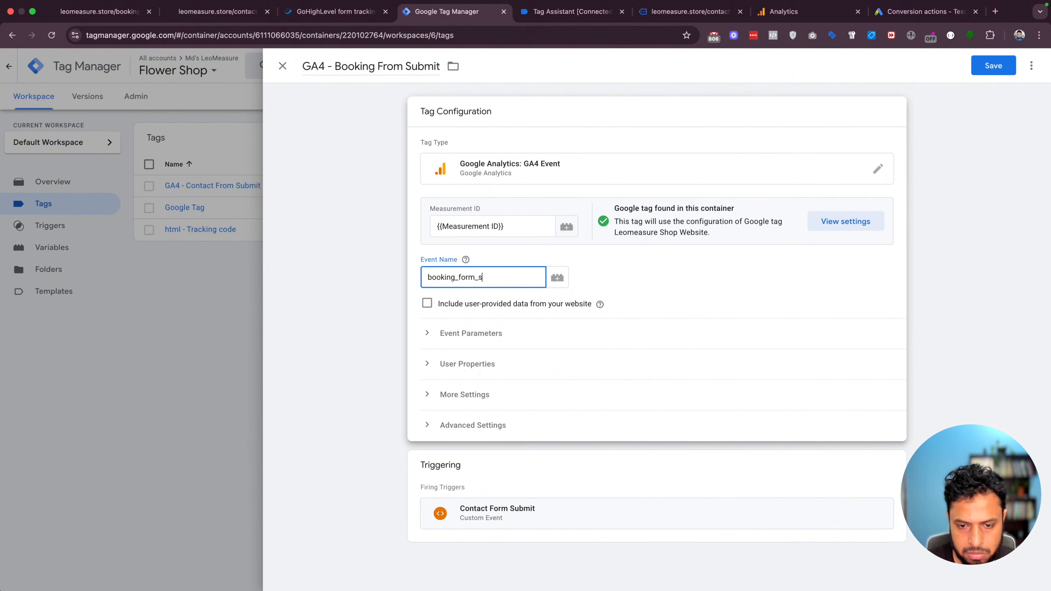
click(886, 488)
Replace the old trigger with a new Custom Event trigger, Booking From Submit, for ghl_form_submit
click(877, 350)
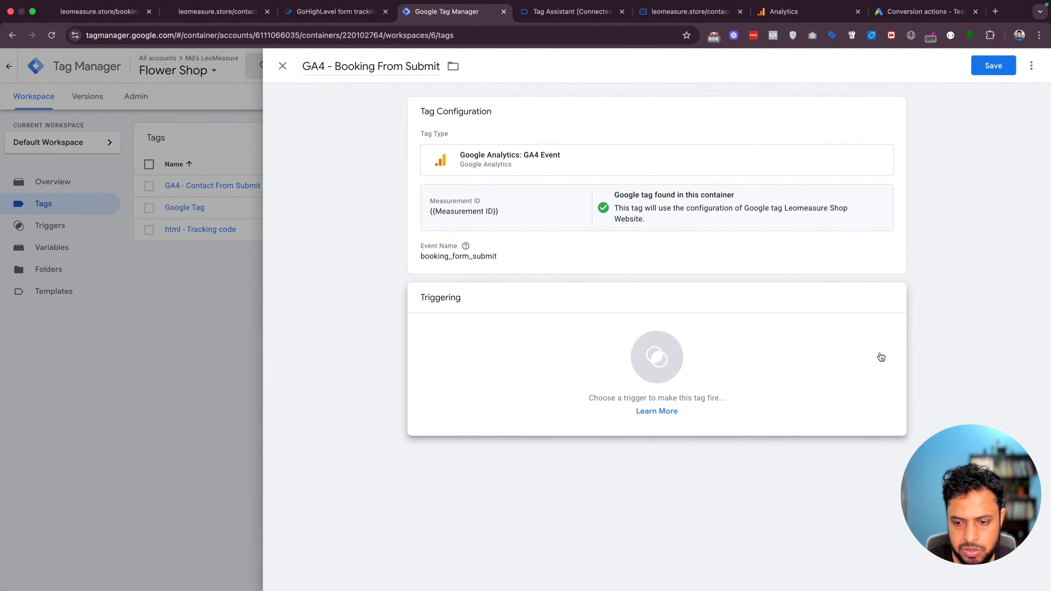
click(652, 355)
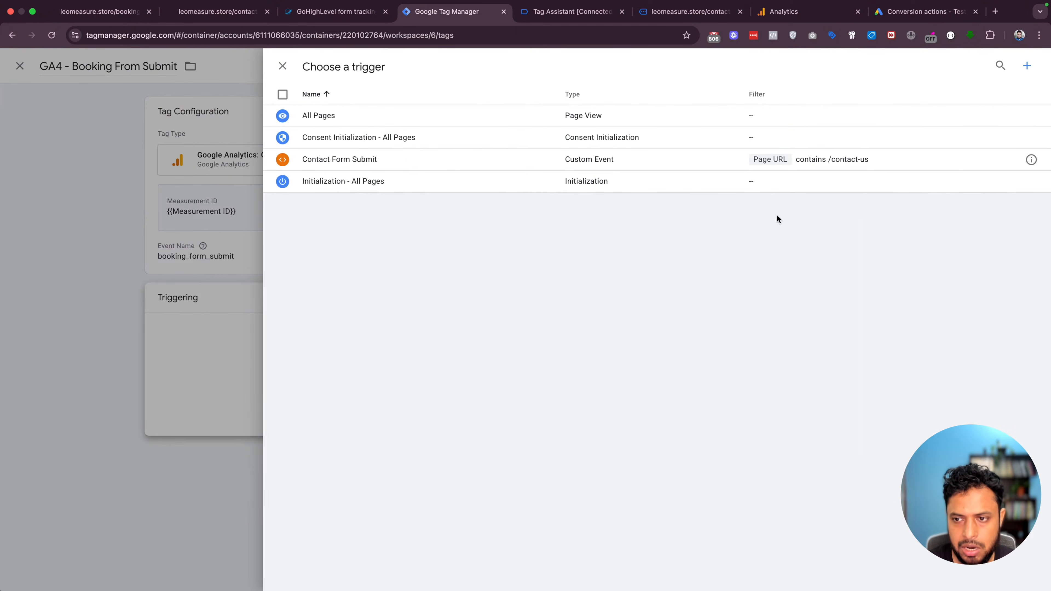
click(1026, 66)
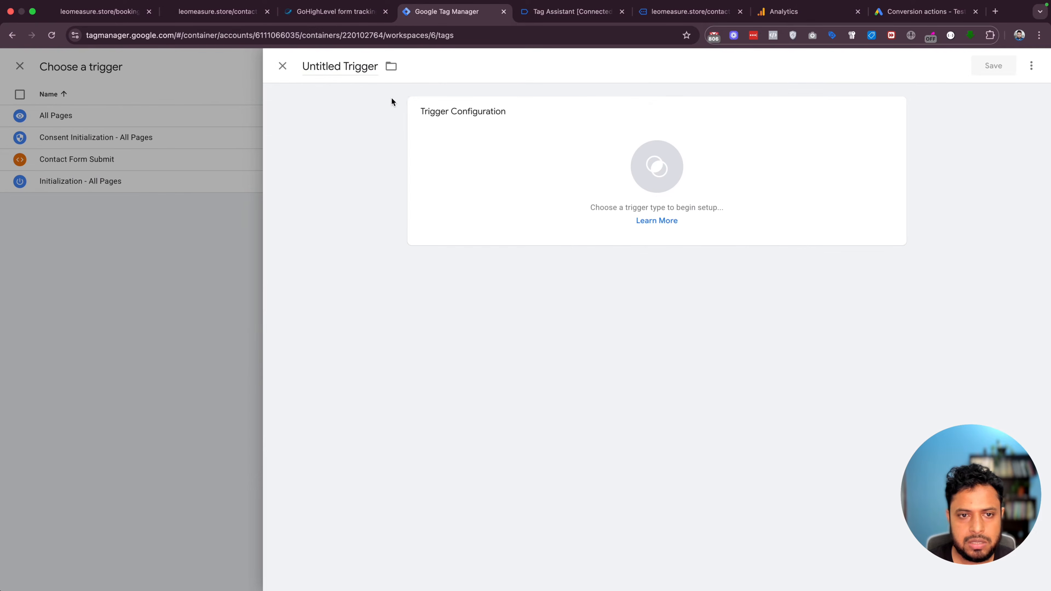
click(331, 66)
text(Booking )
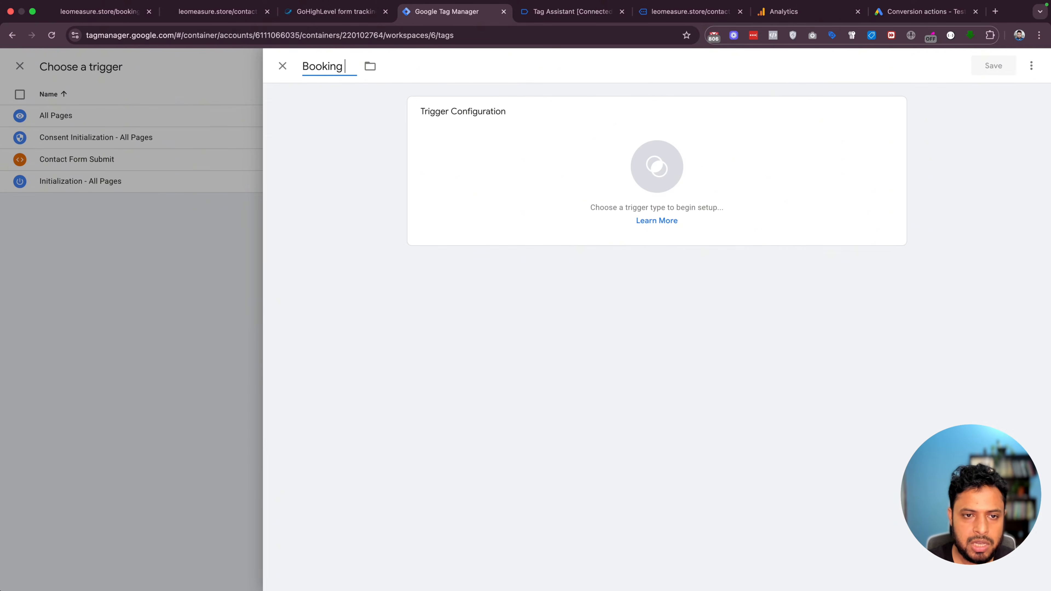
text(From Submit)
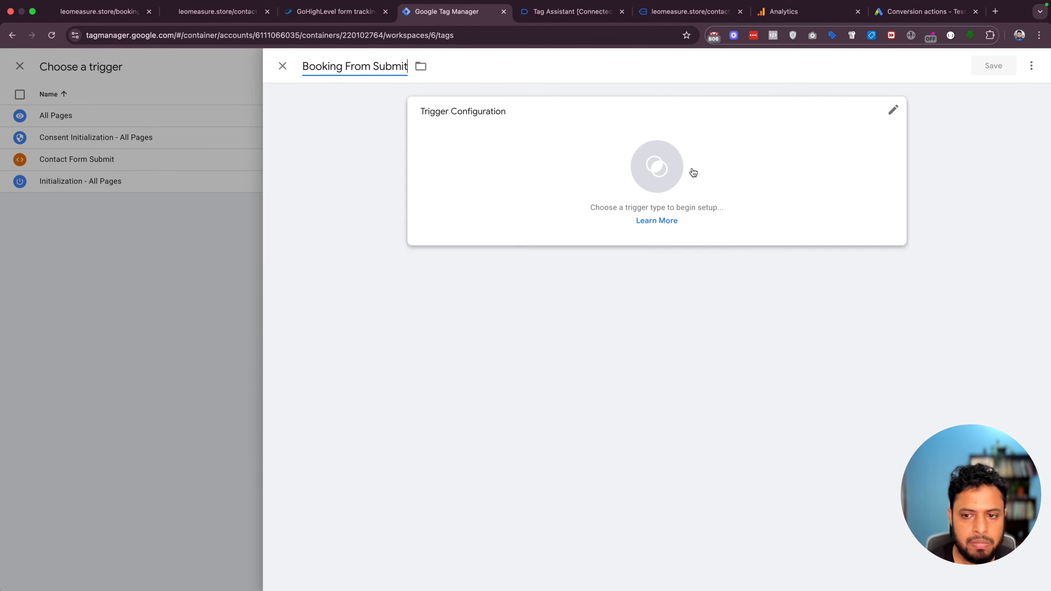
click(690, 171)
scroll(738, 333, down, 2)
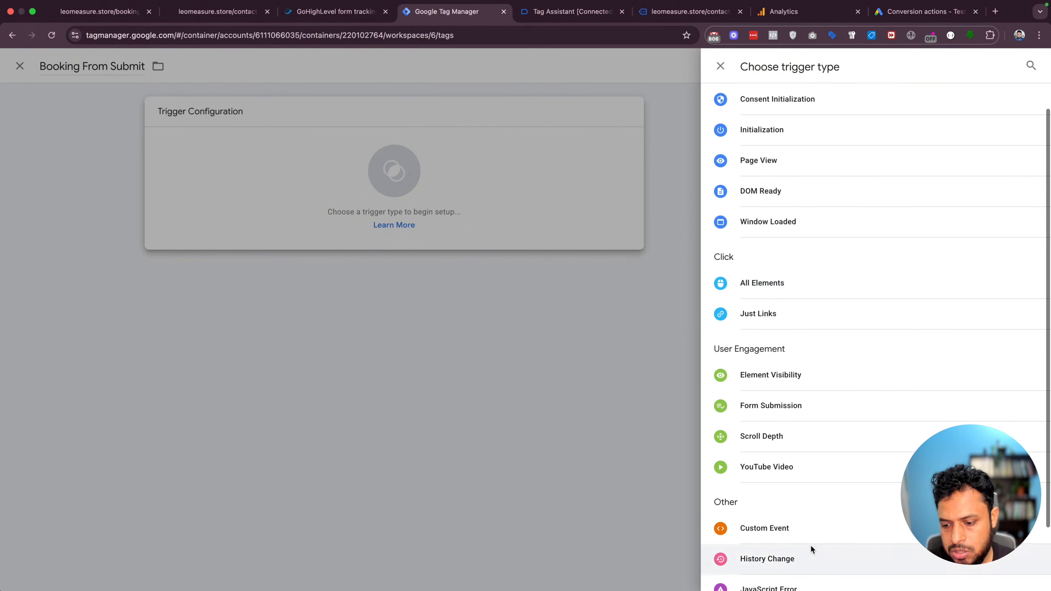
click(789, 530)
click(568, 12)
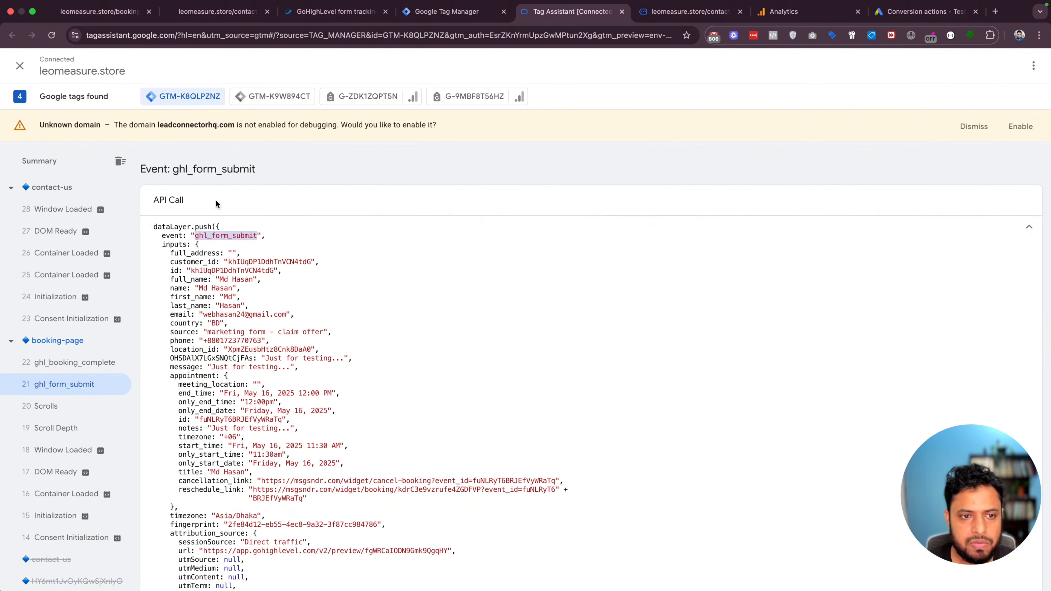
double_click(219, 238)
click(445, 13)
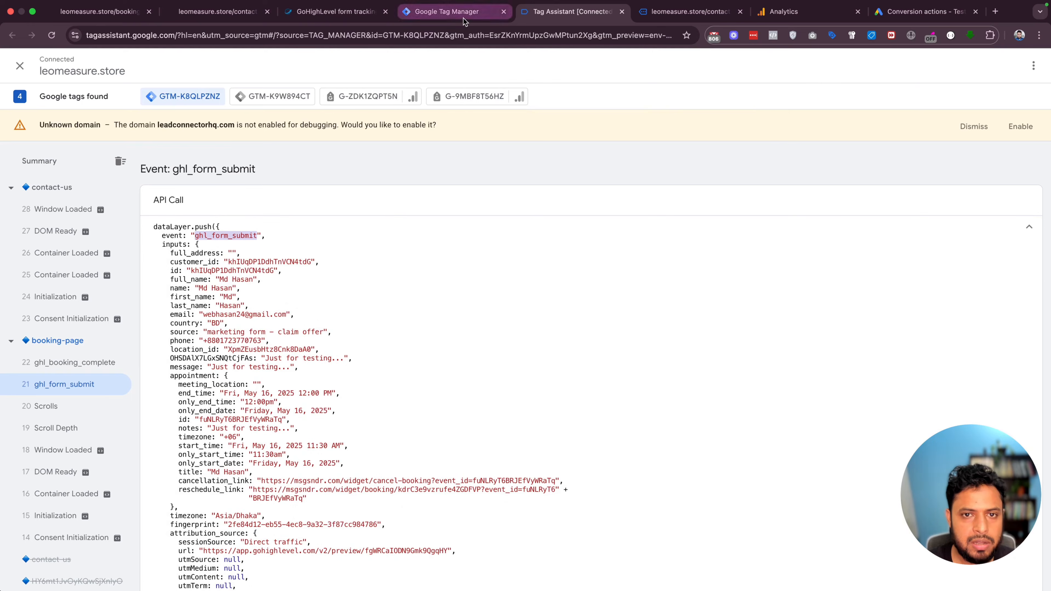
click(463, 223)
key(super+v)
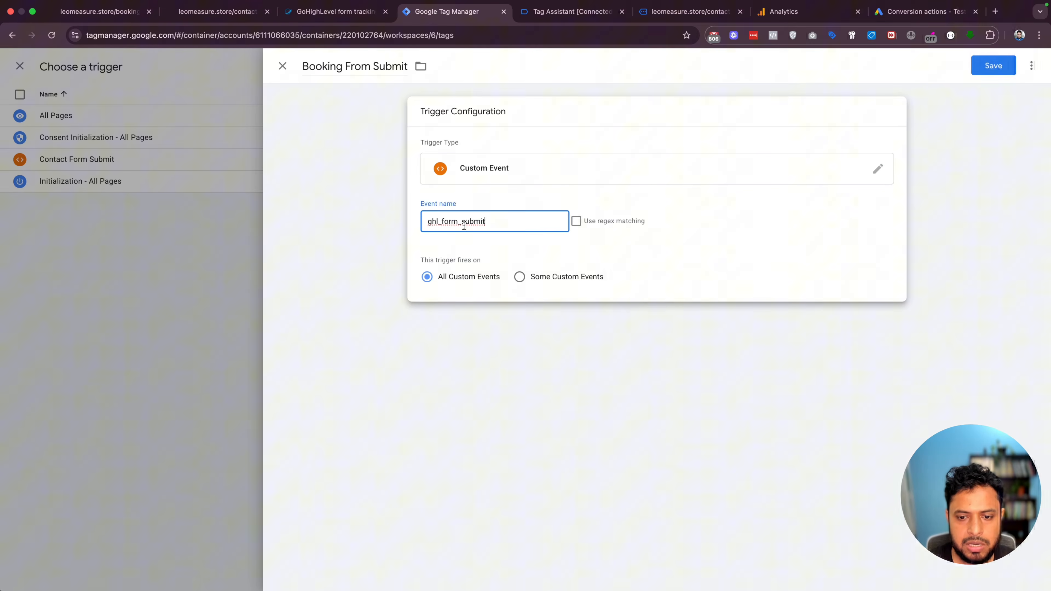
Restrict the trigger to Page URL containing /booking-page, then save the trigger and the tag
click(519, 277)
click(513, 321)
text({{pa)
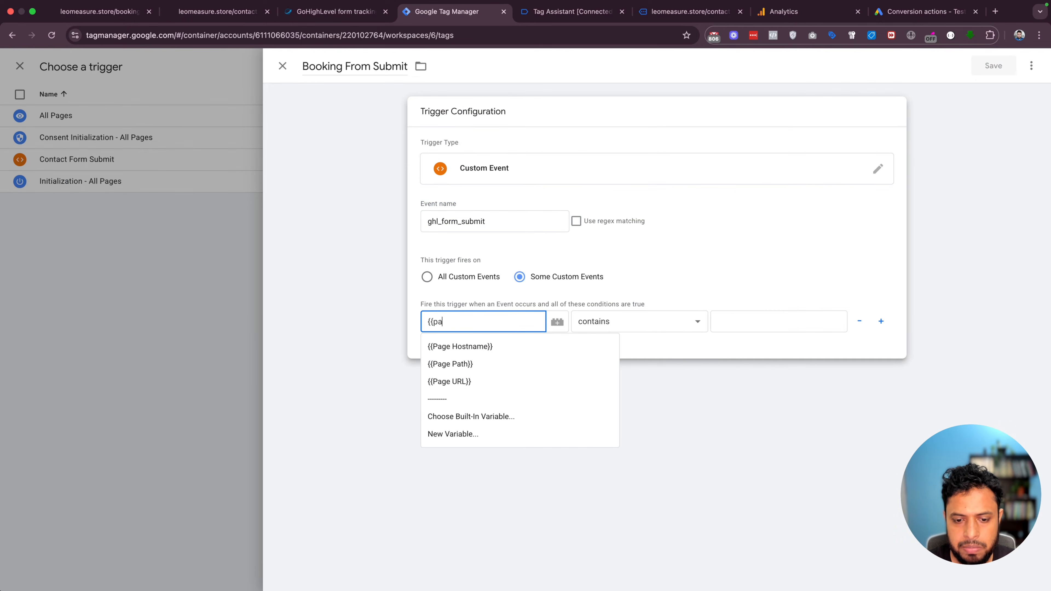
text(ge)
click(459, 381)
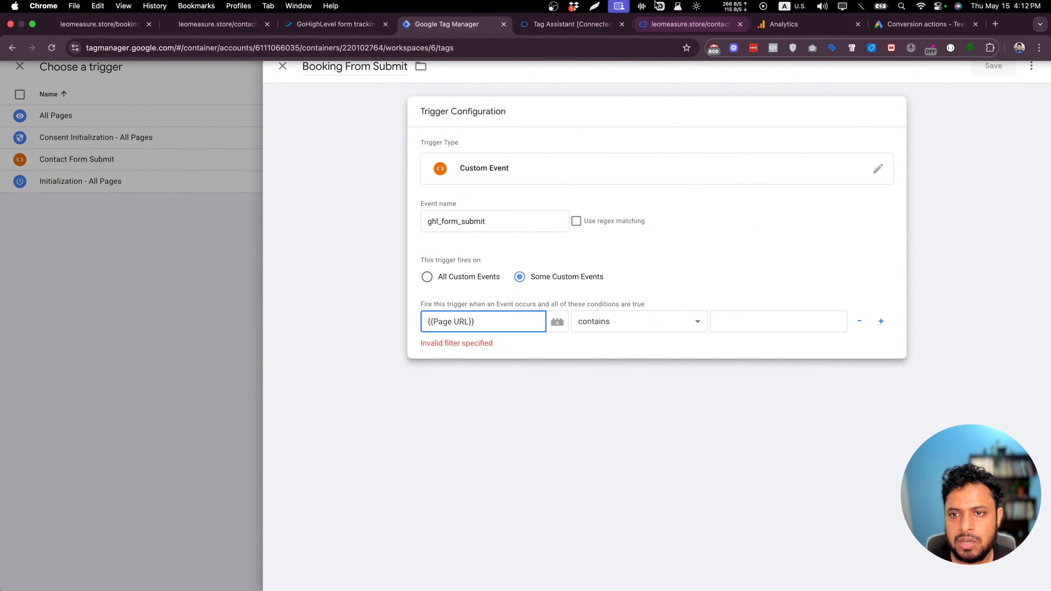
click(659, 23)
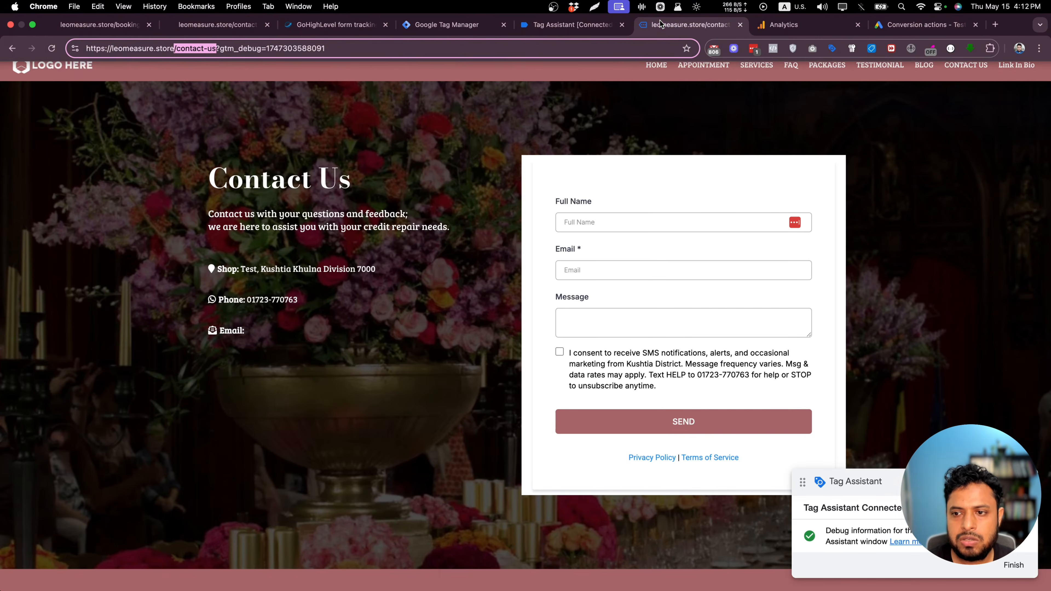
click(693, 66)
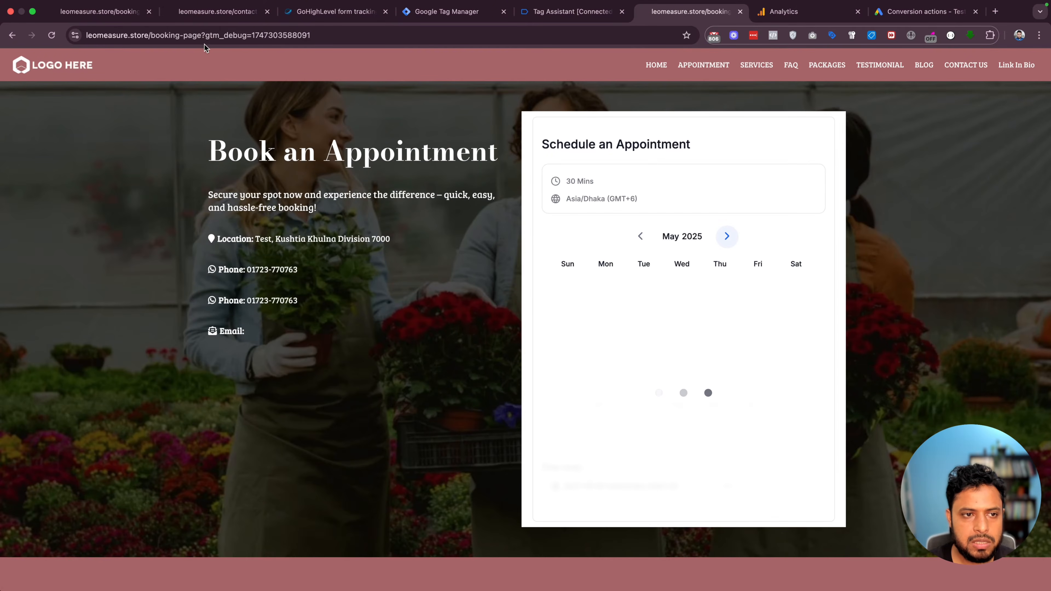
drag(199, 37, 160, 38)
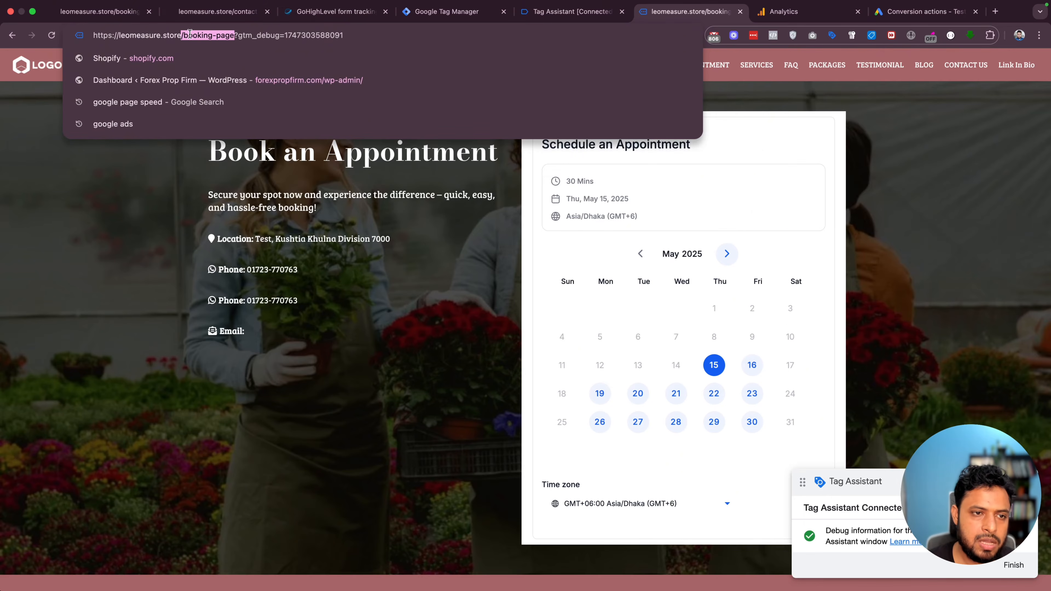
click(559, 6)
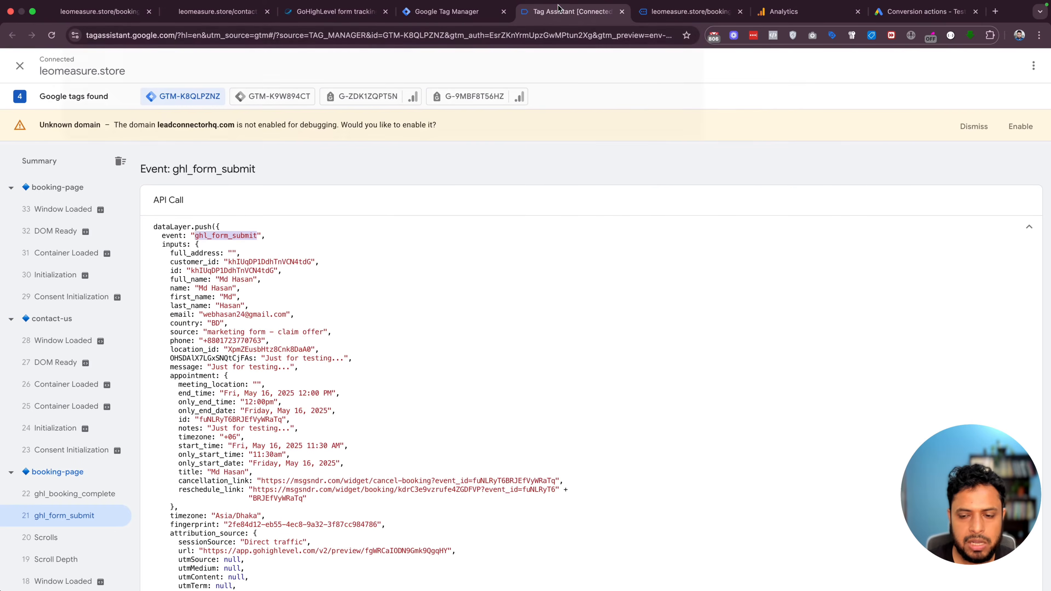
click(459, 13)
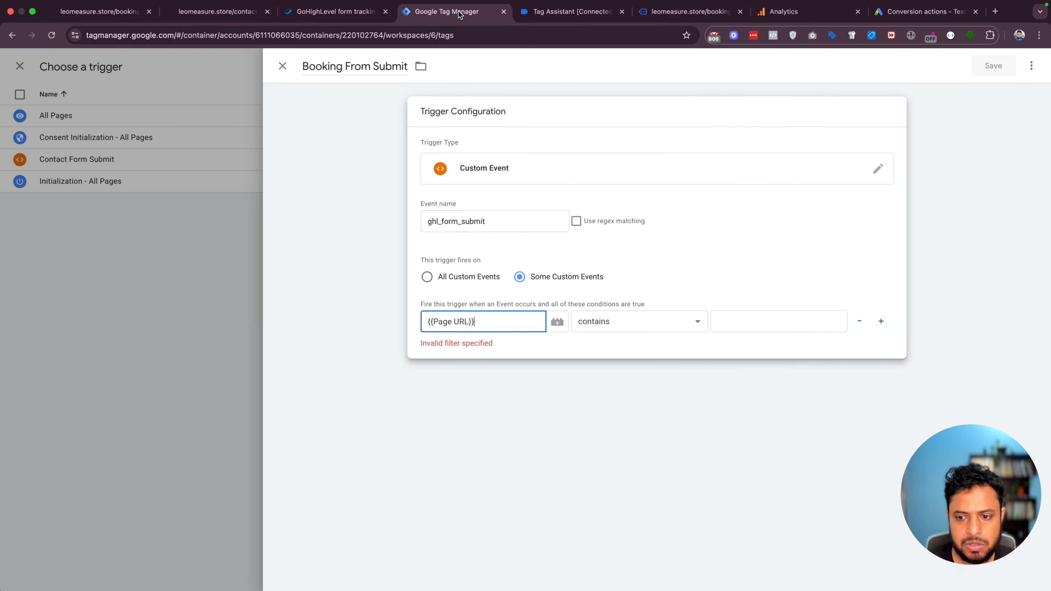
click(746, 323)
text(/booking-page)
click(1003, 64)
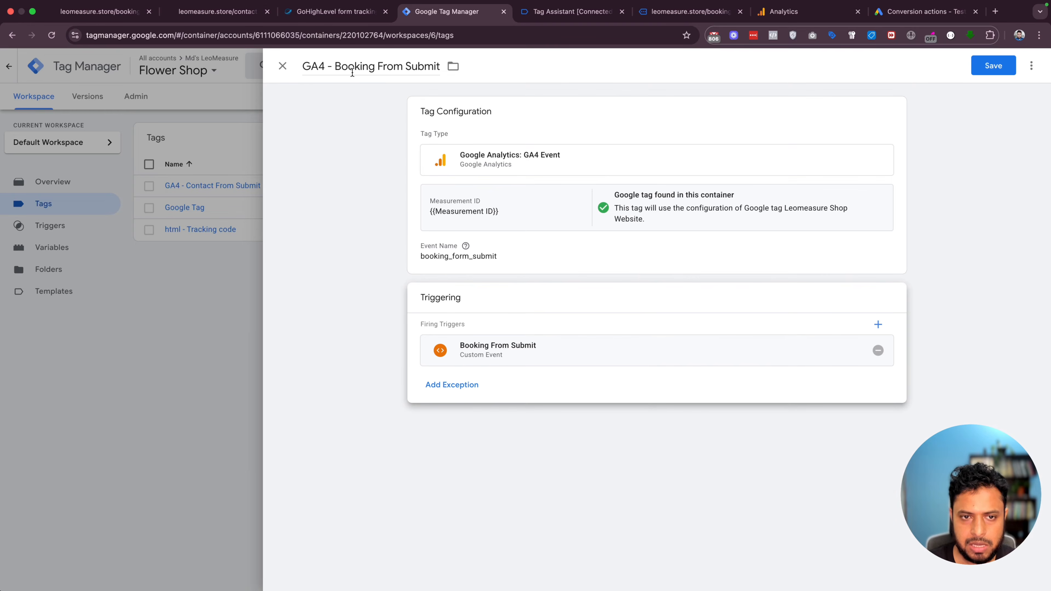
click(990, 64)
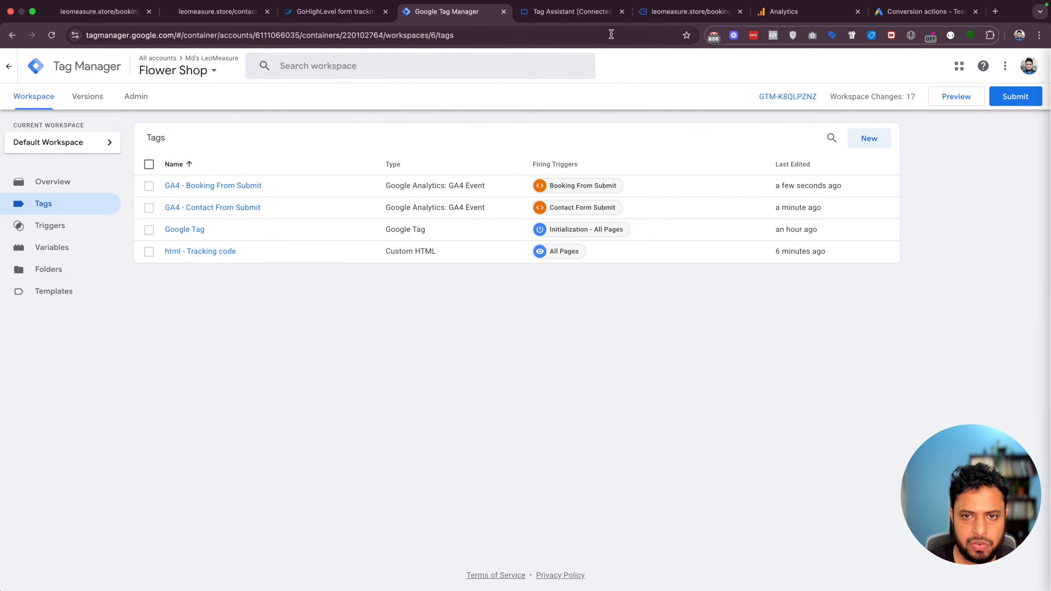
Review the ghl_booking_complete event's data layer, then open the GA4 - Booking From Submit tag
click(569, 12)
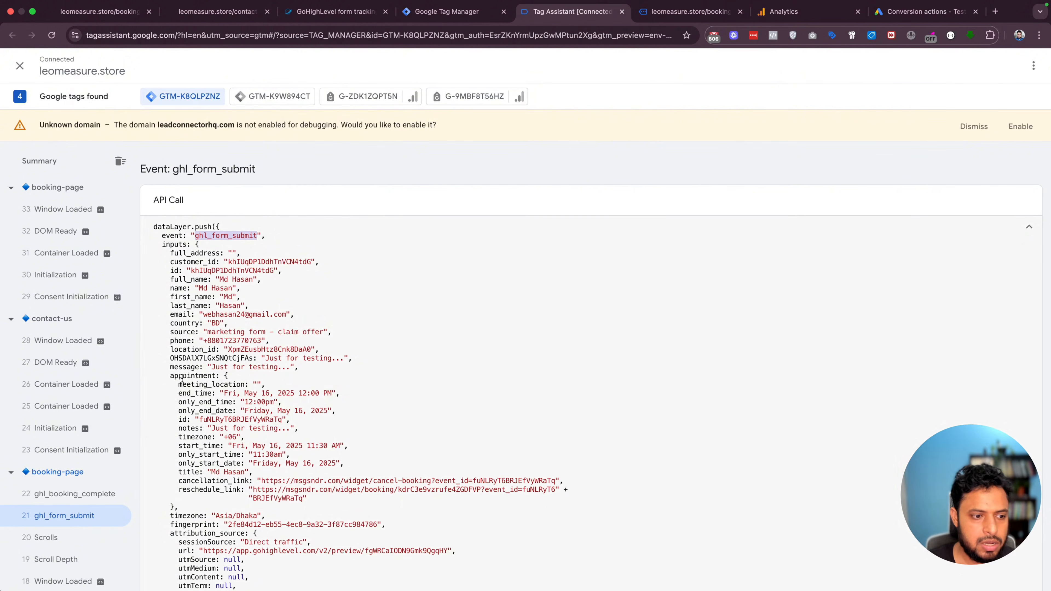
click(78, 495)
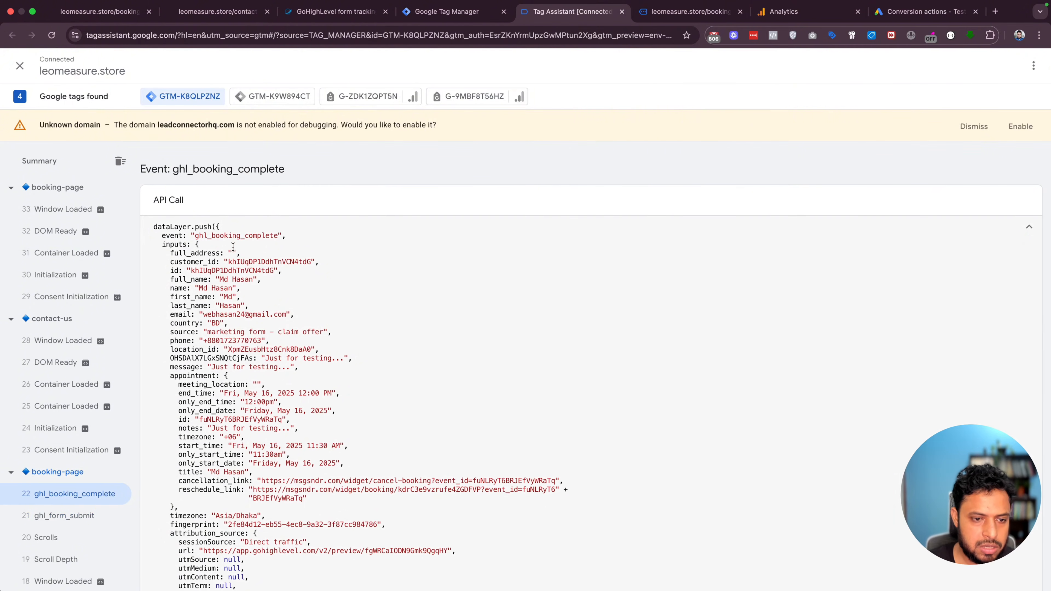
click(430, 13)
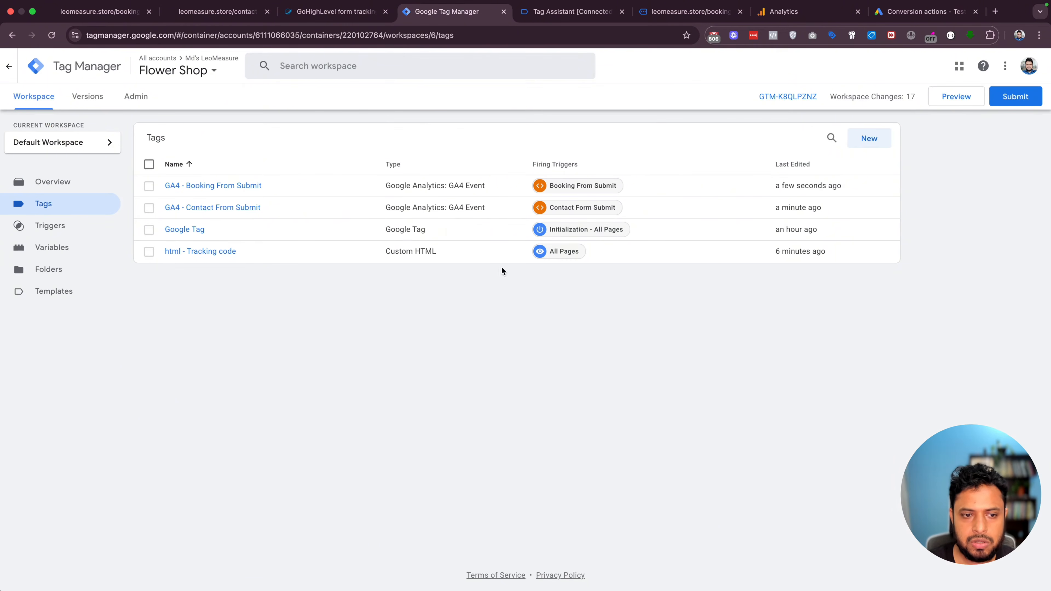
click(227, 188)
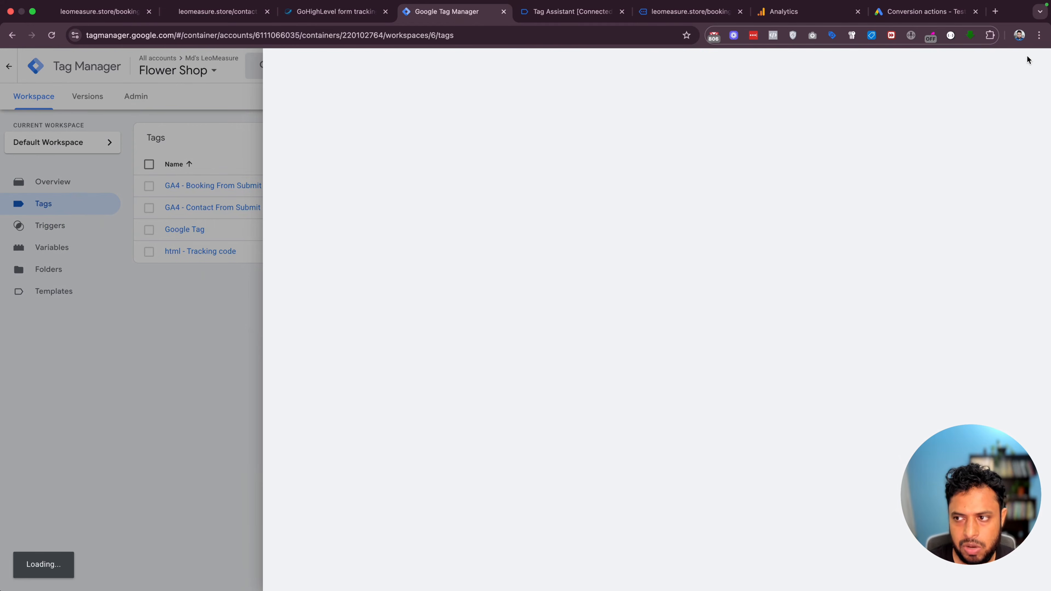
Copy the booking tag and rename the copy GA4 - Booking Complete
click(1031, 65)
click(997, 91)
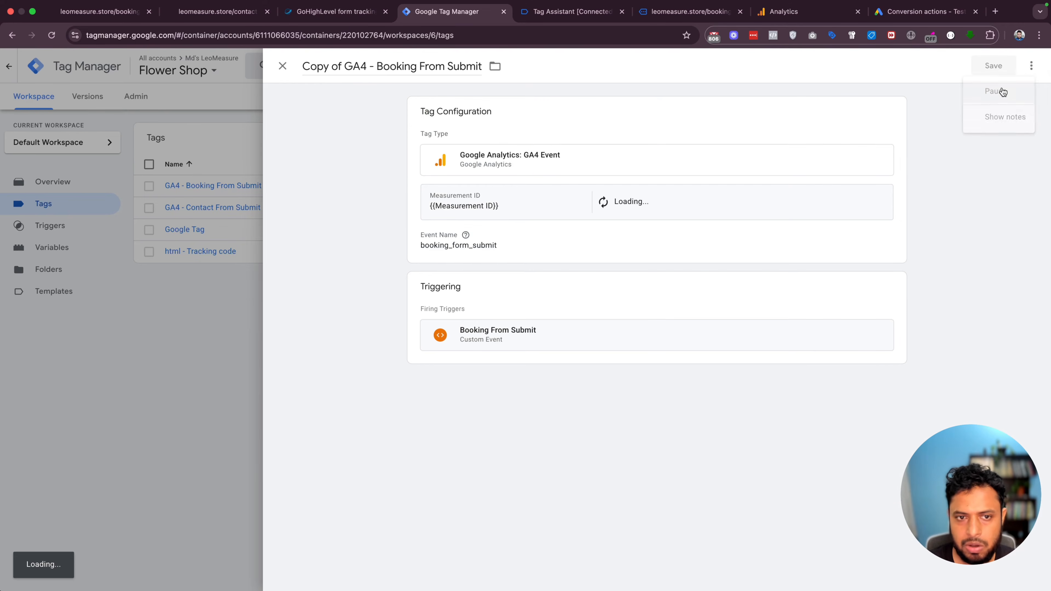
drag(345, 65, 302, 66)
key(BackSpace)
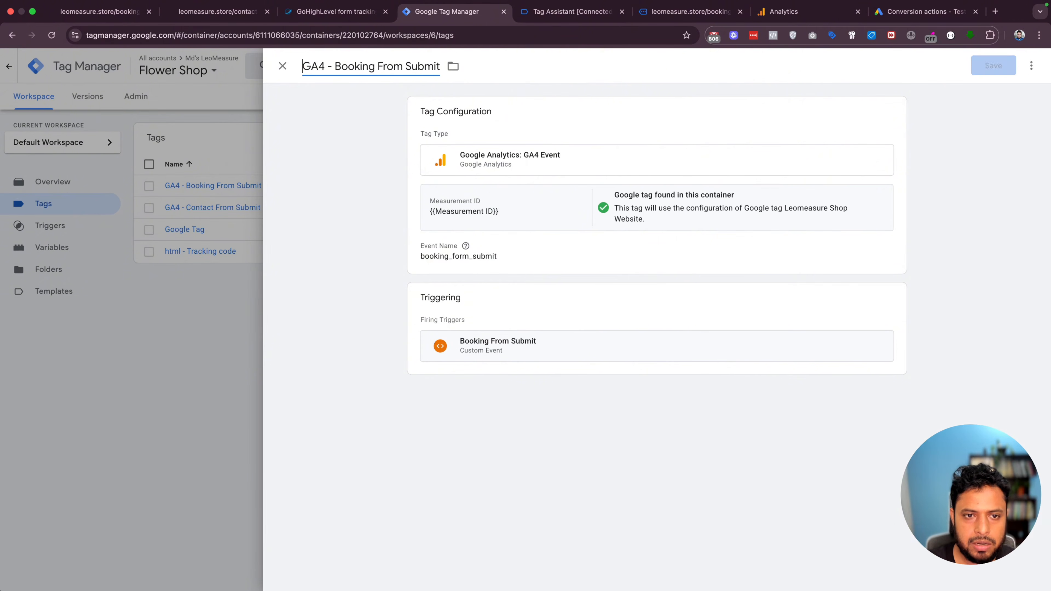
drag(378, 66, 442, 68)
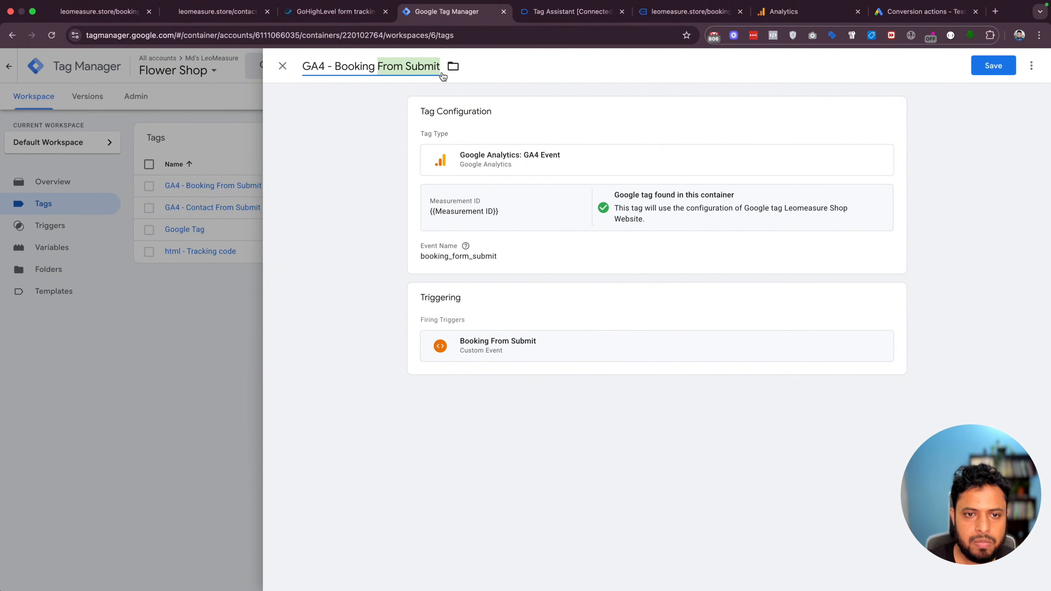
text(Complete)
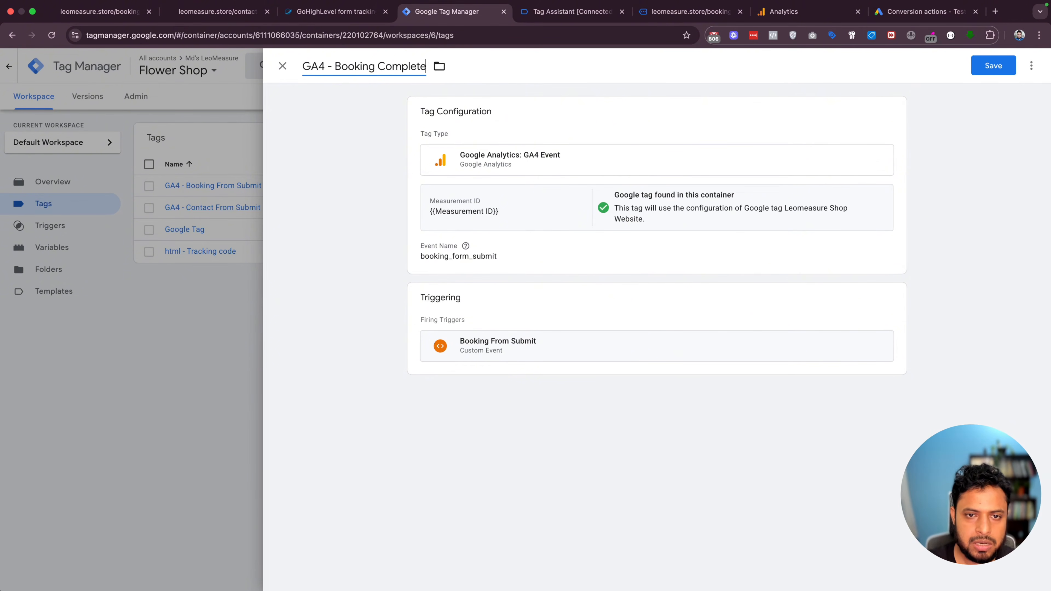
Change the event name to booking_complete and remove the Booking From Submit trigger
click(507, 248)
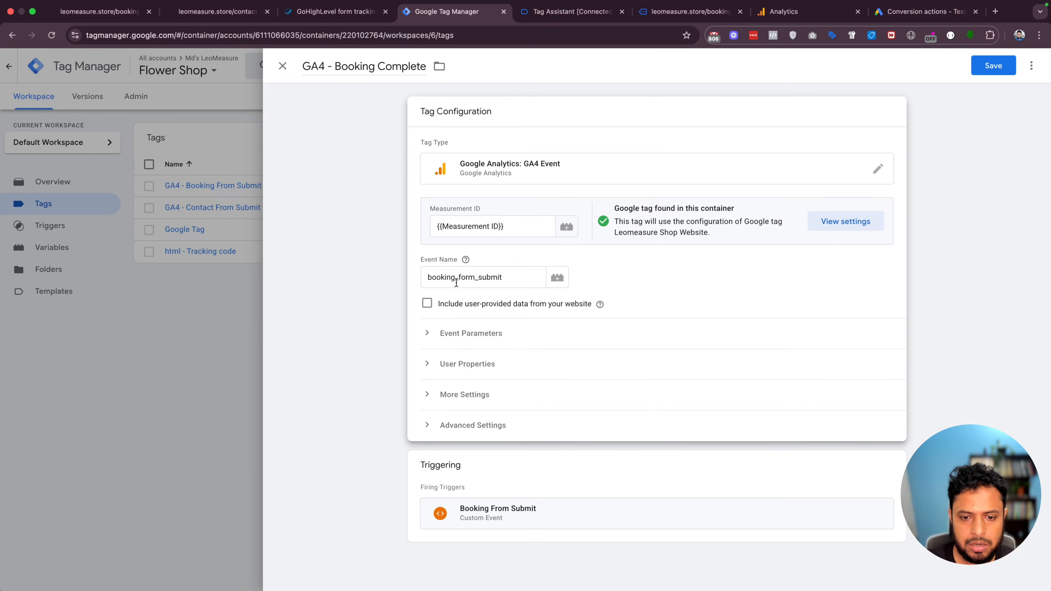
drag(458, 277, 503, 278)
text(complet)
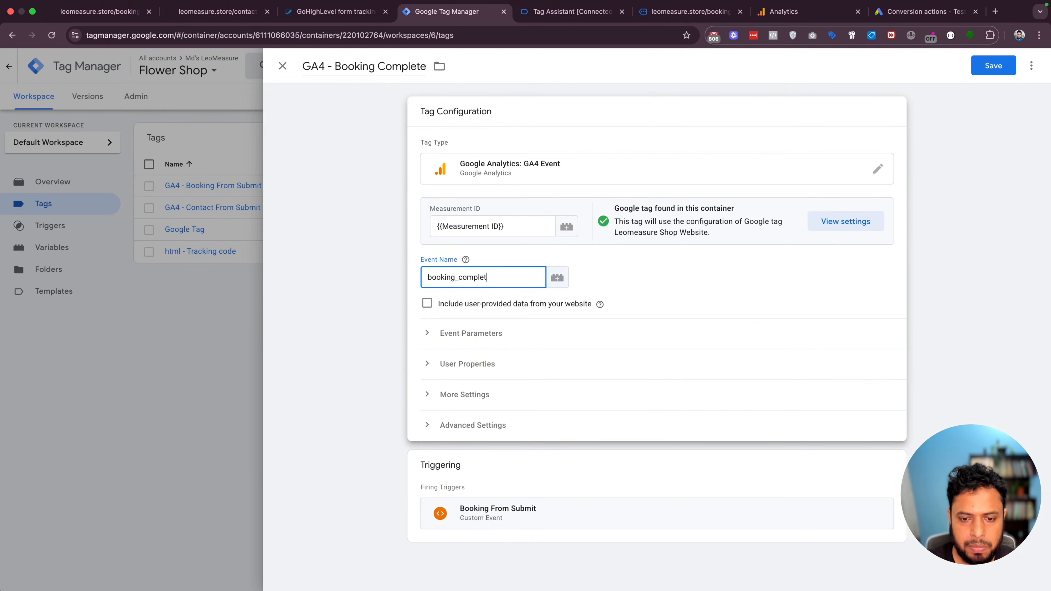
text(e)
click(663, 478)
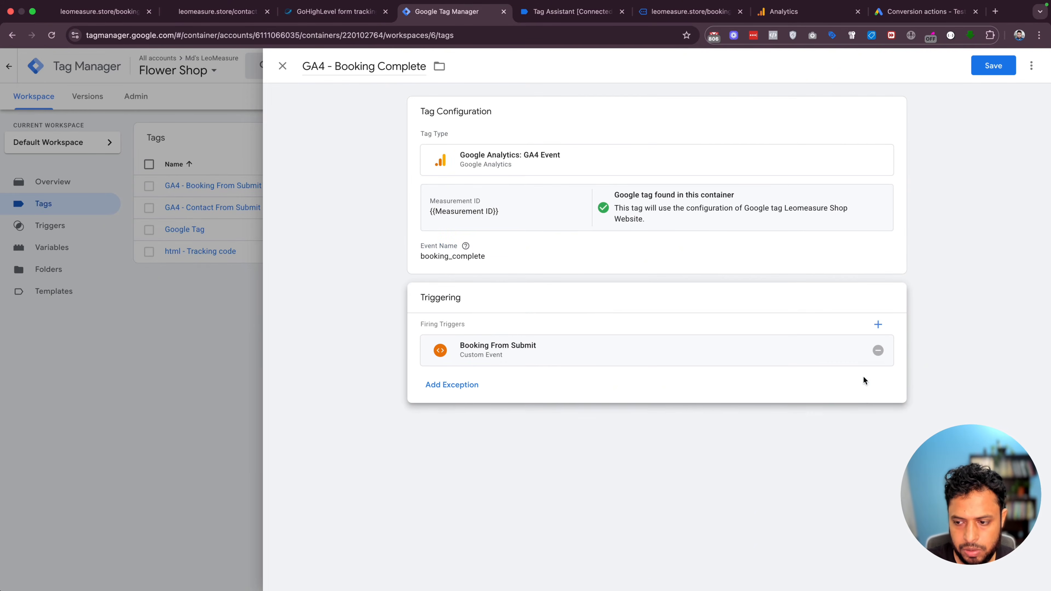
click(878, 350)
click(661, 370)
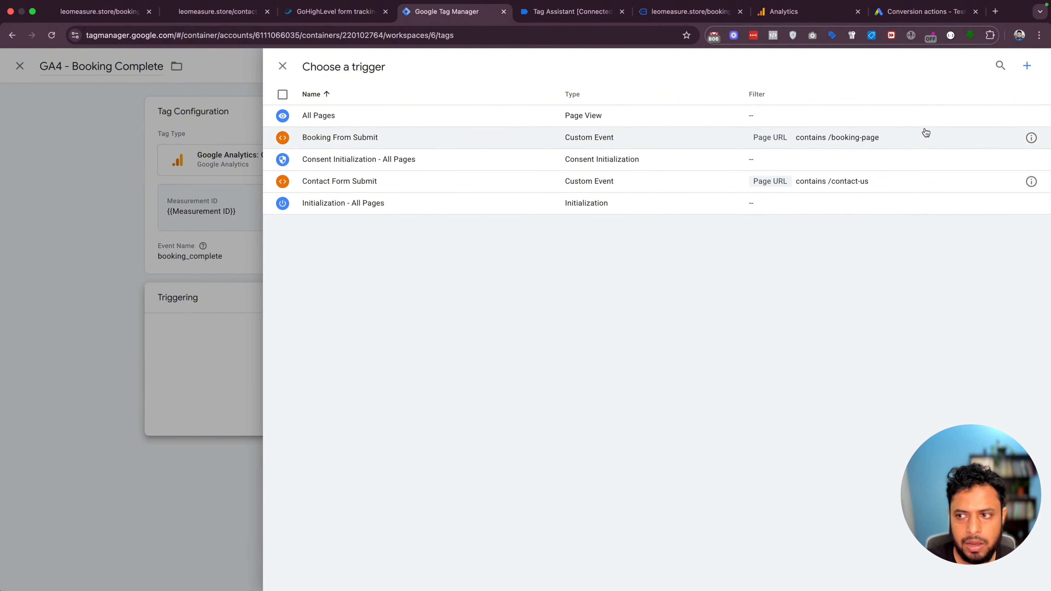
Create a new Custom Event trigger named Booking Complete
click(1026, 65)
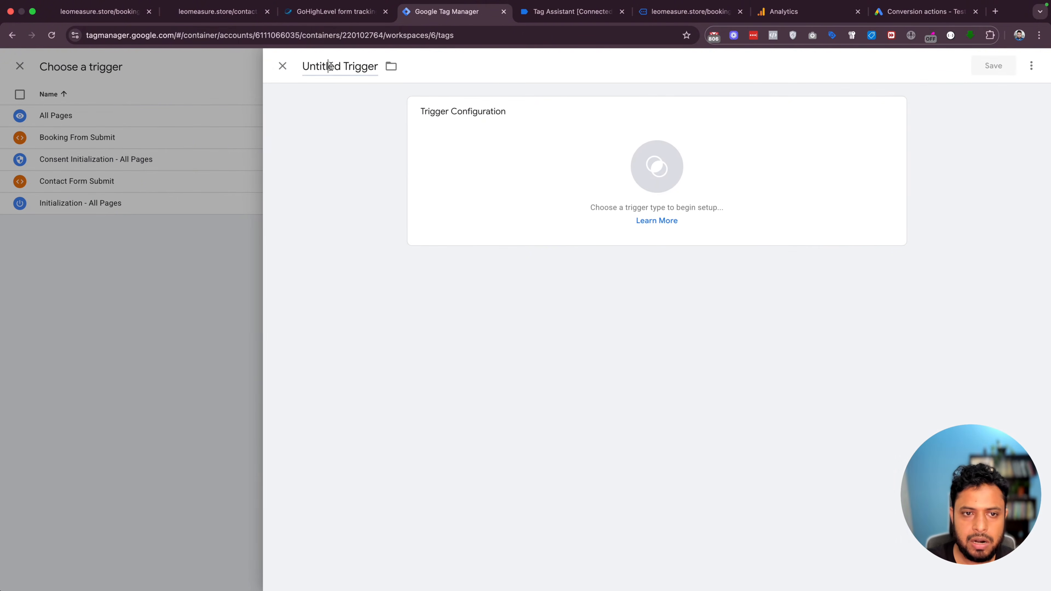
click(330, 66)
text(Booki)
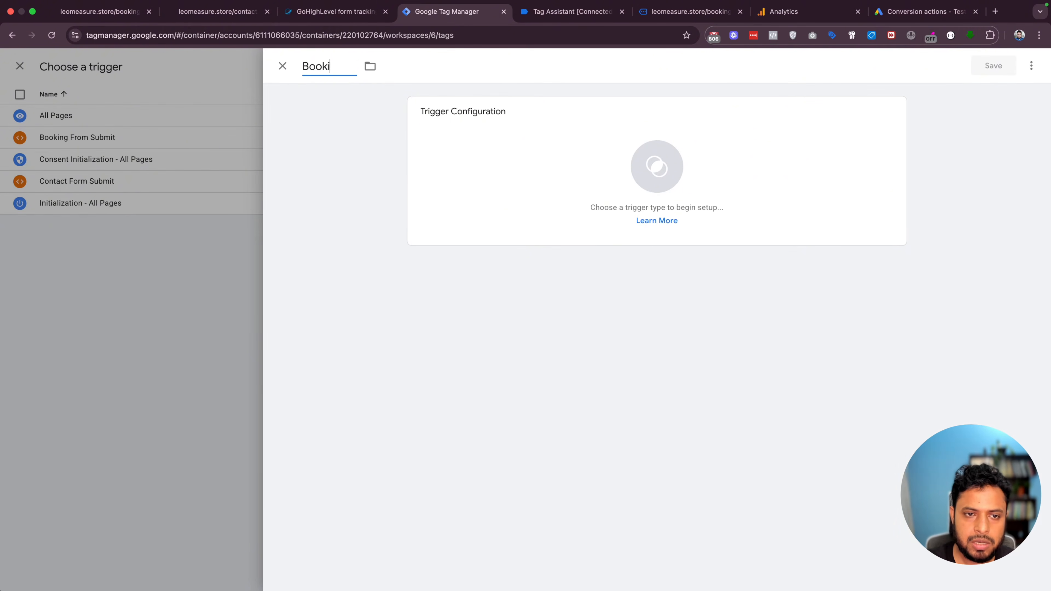
text(ng Complete)
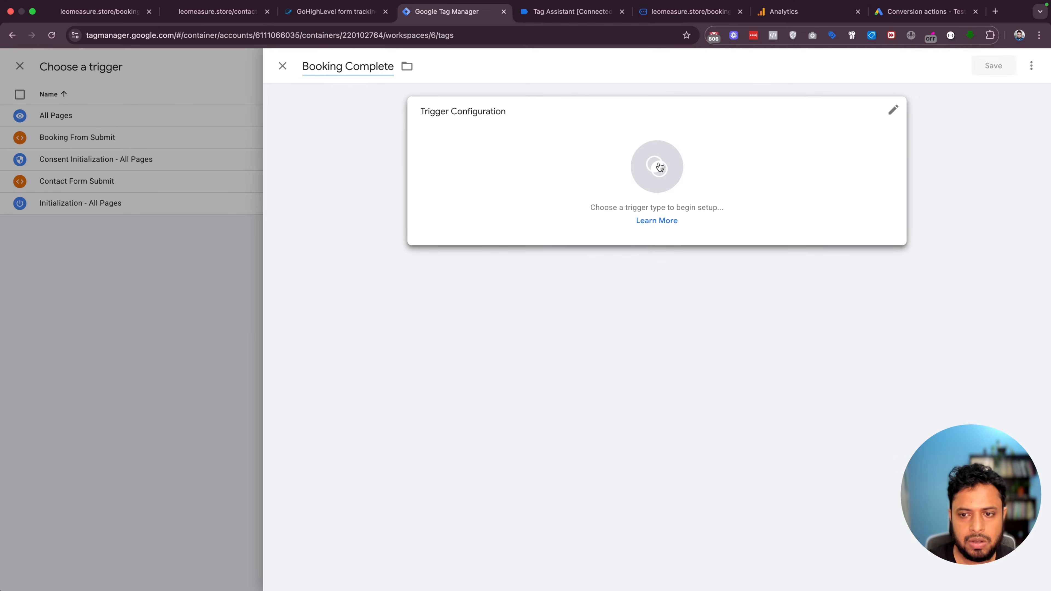
click(658, 166)
scroll(862, 392, down, 3)
click(775, 477)
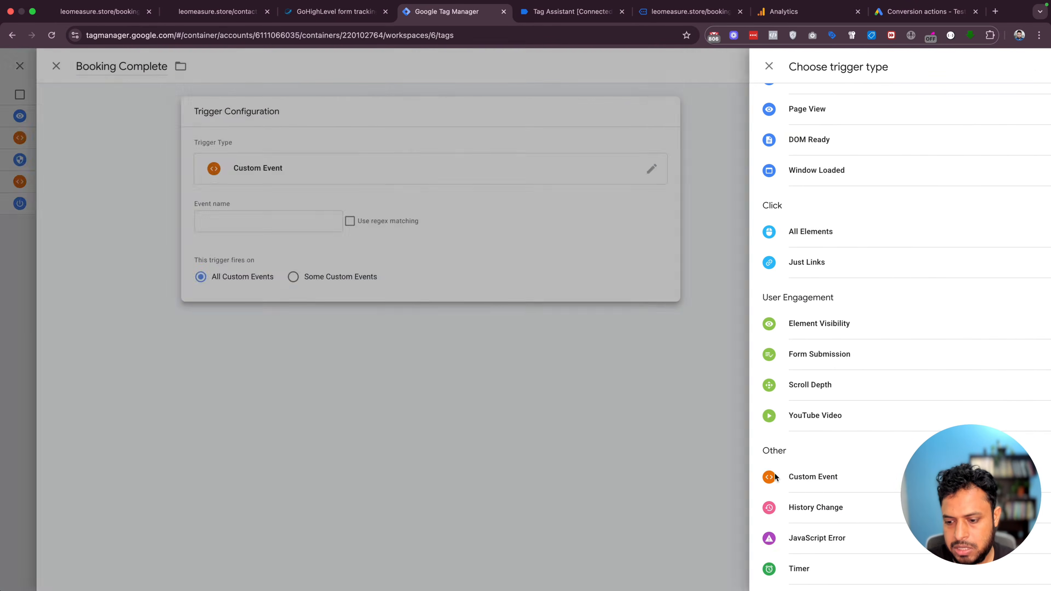
Set the trigger's event name to ghl_booking_complete, copied from Tag Assistant, and save it
click(570, 12)
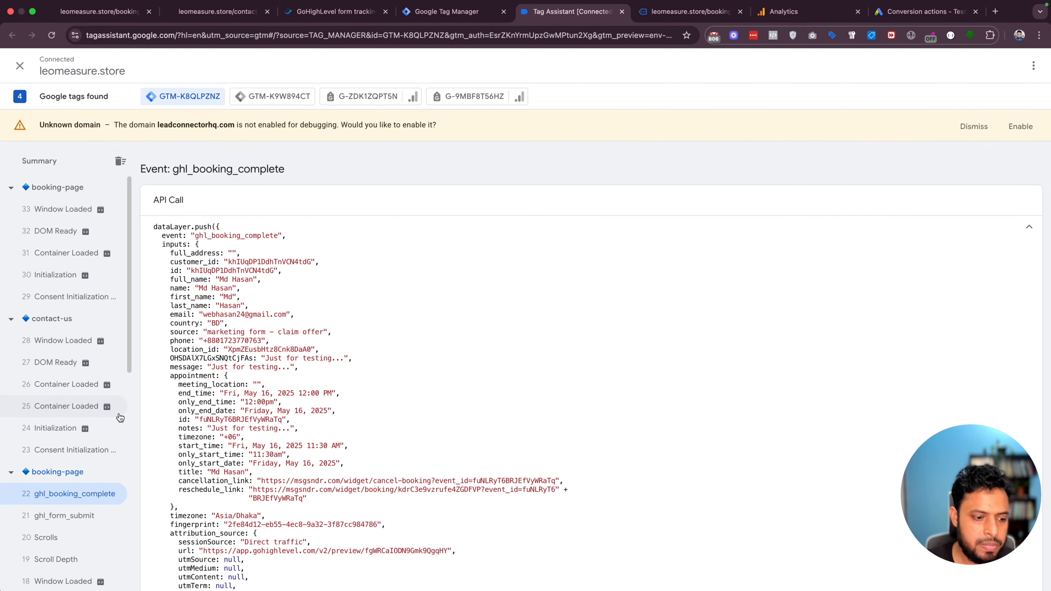
scroll(120, 418, down, 2)
double_click(242, 235)
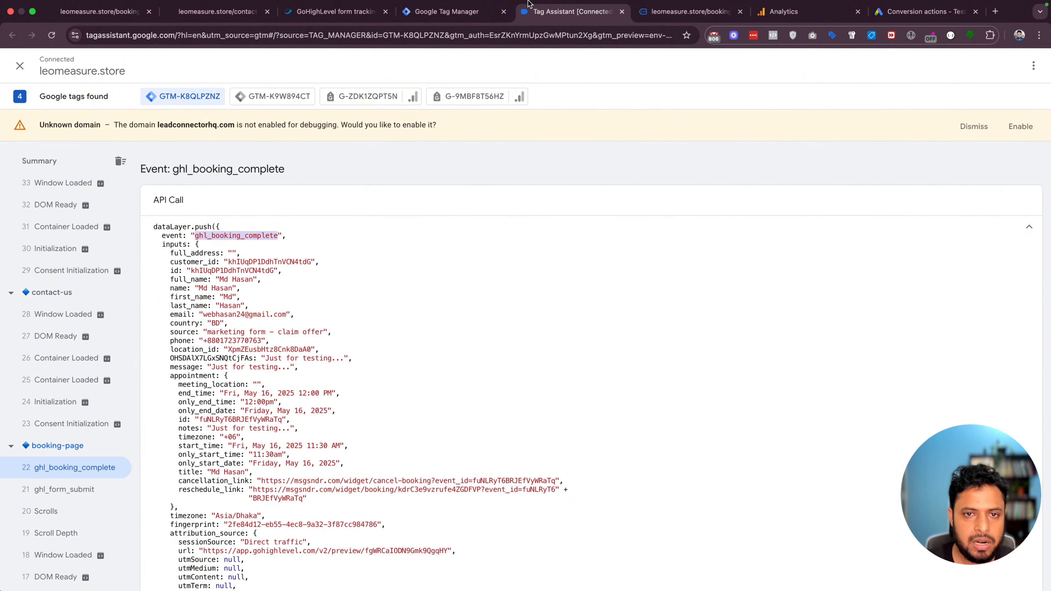
click(458, 11)
click(507, 230)
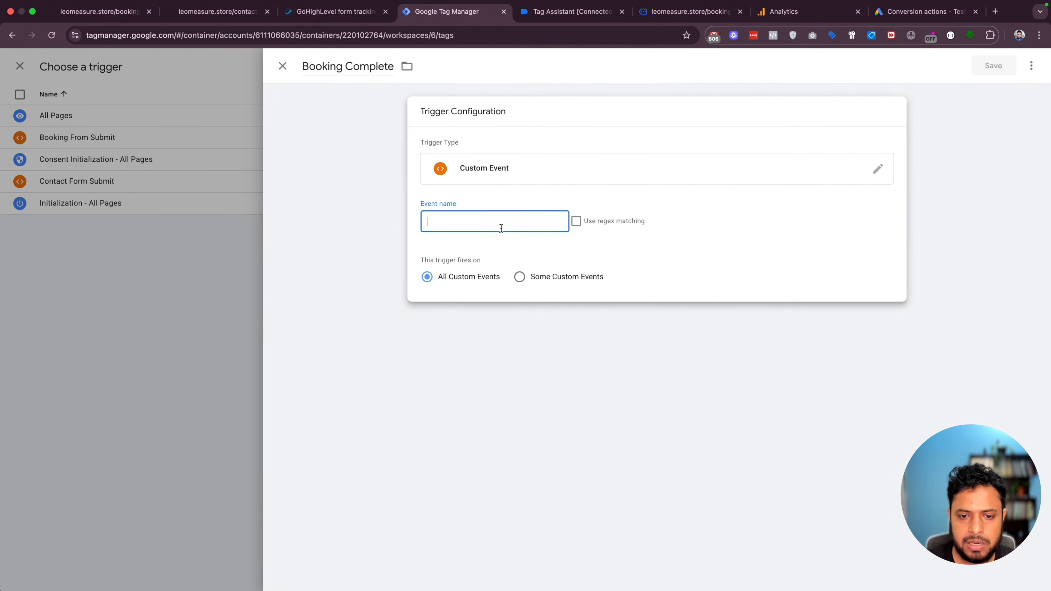
key(cmd+v)
click(989, 69)
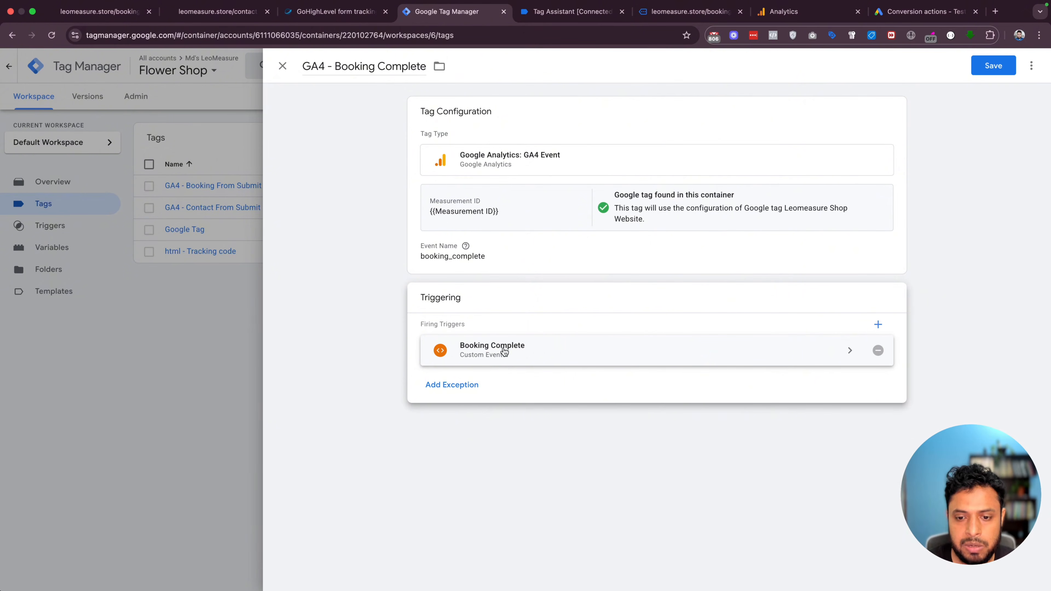
click(553, 351)
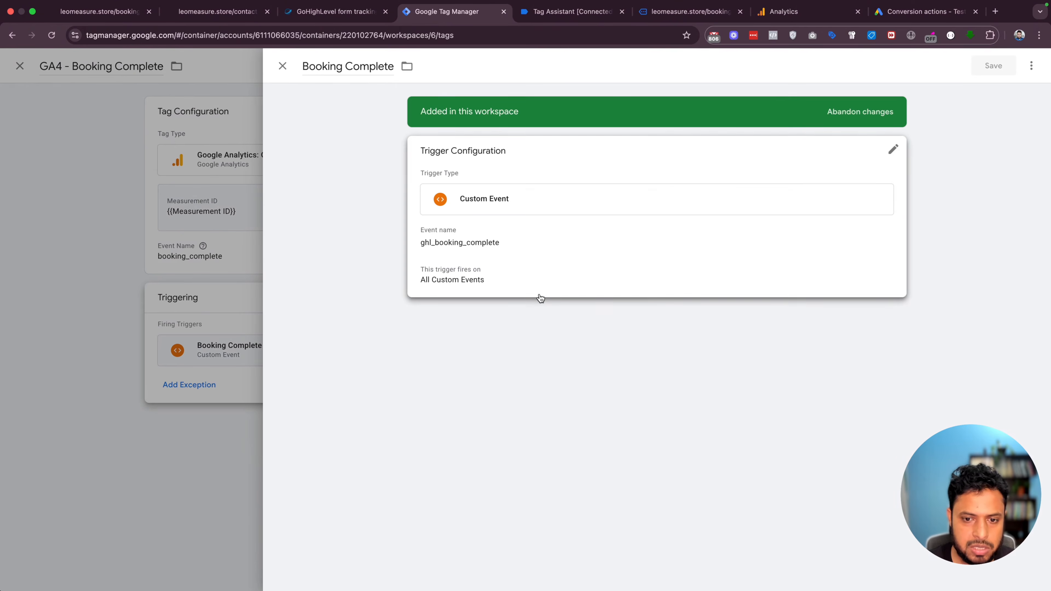
Discard trial edits to the Booking Complete trigger and save the GA4 - Booking Complete tag
click(526, 255)
click(519, 316)
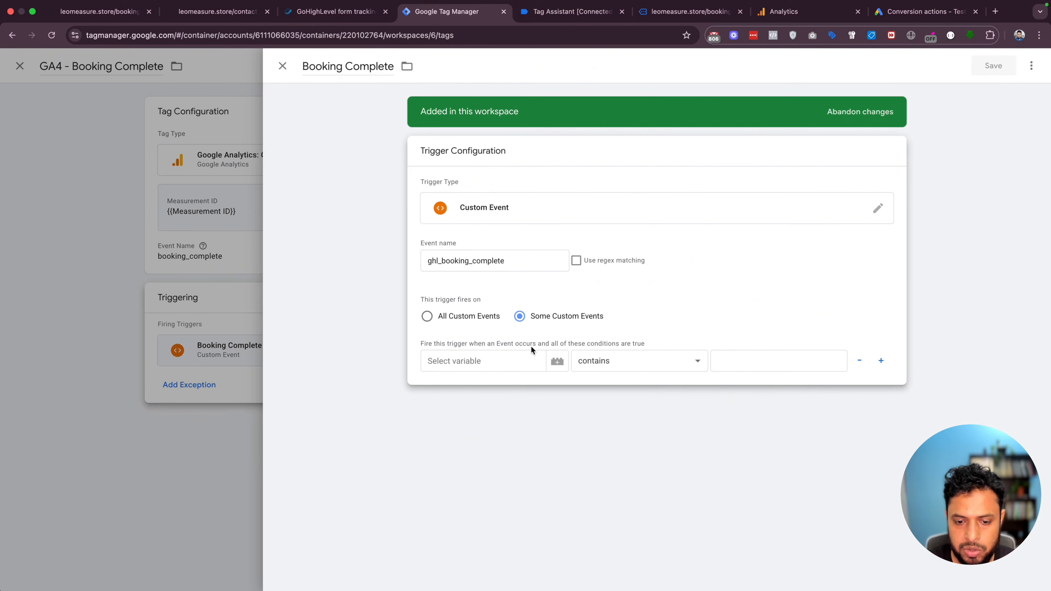
click(493, 318)
click(218, 257)
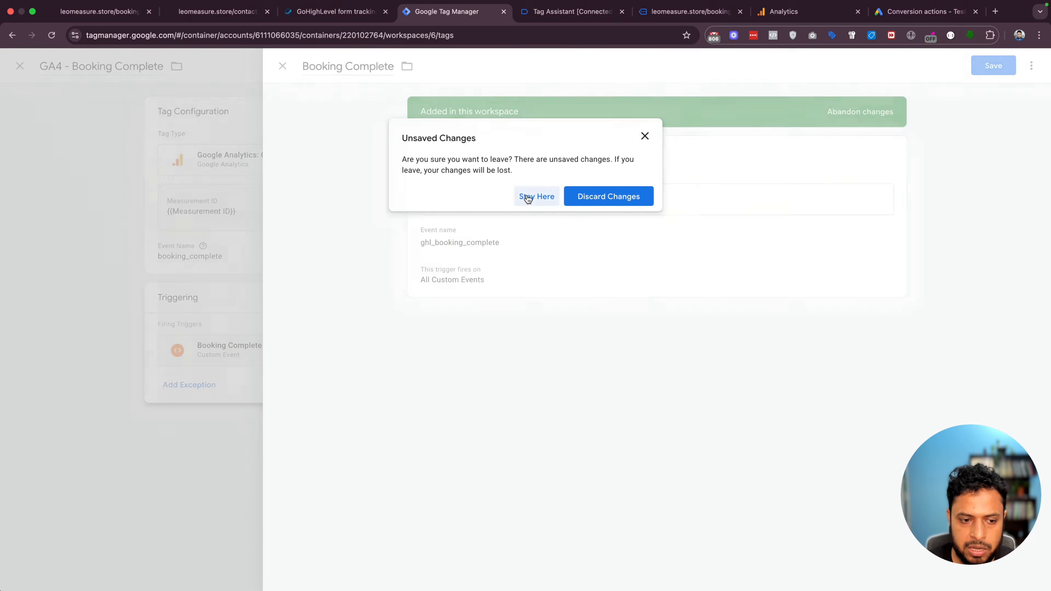
click(536, 196)
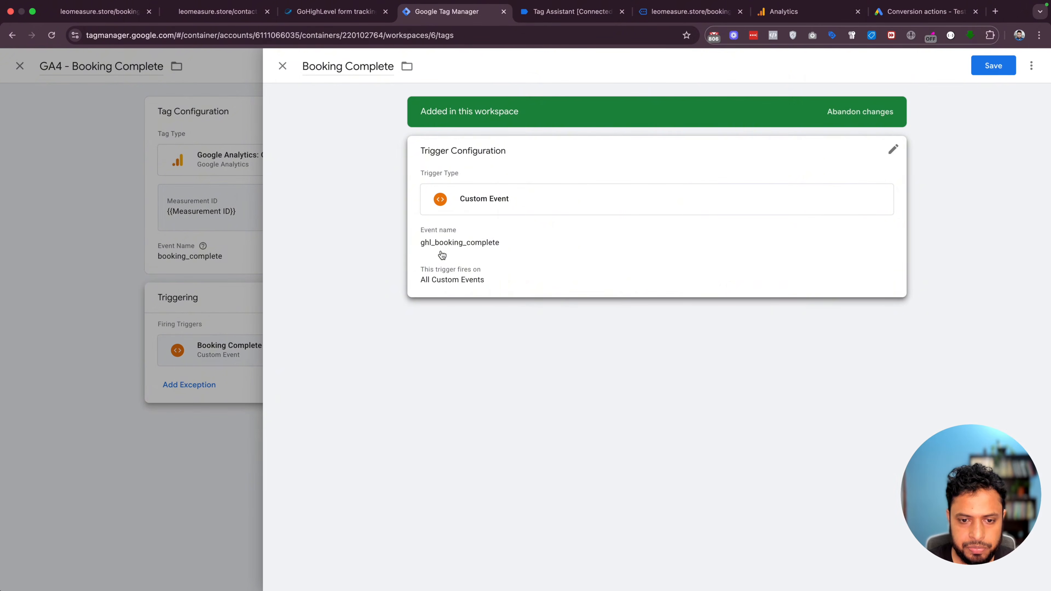
click(235, 242)
click(608, 196)
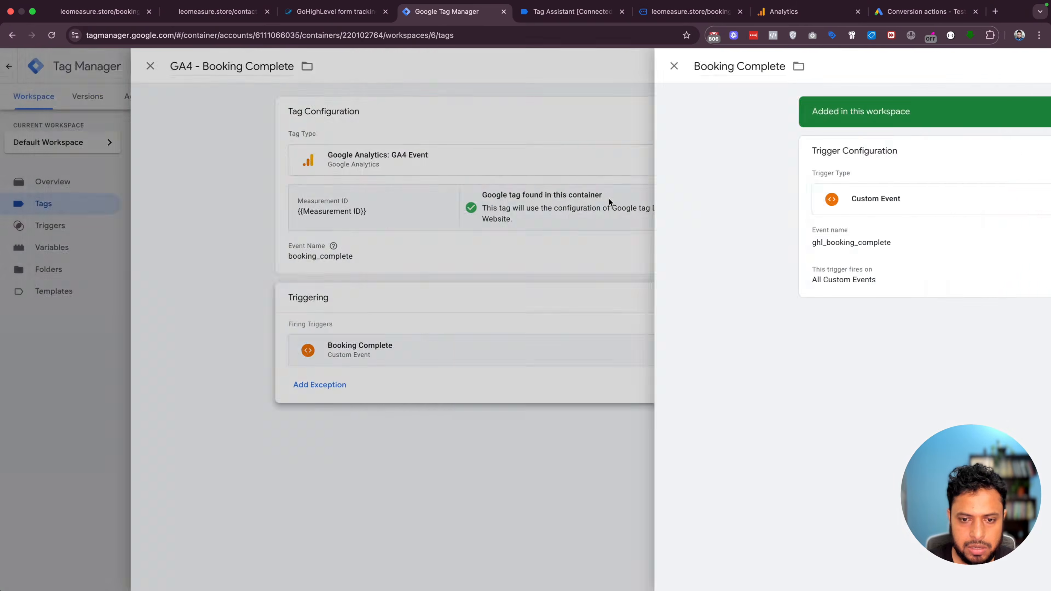
click(993, 64)
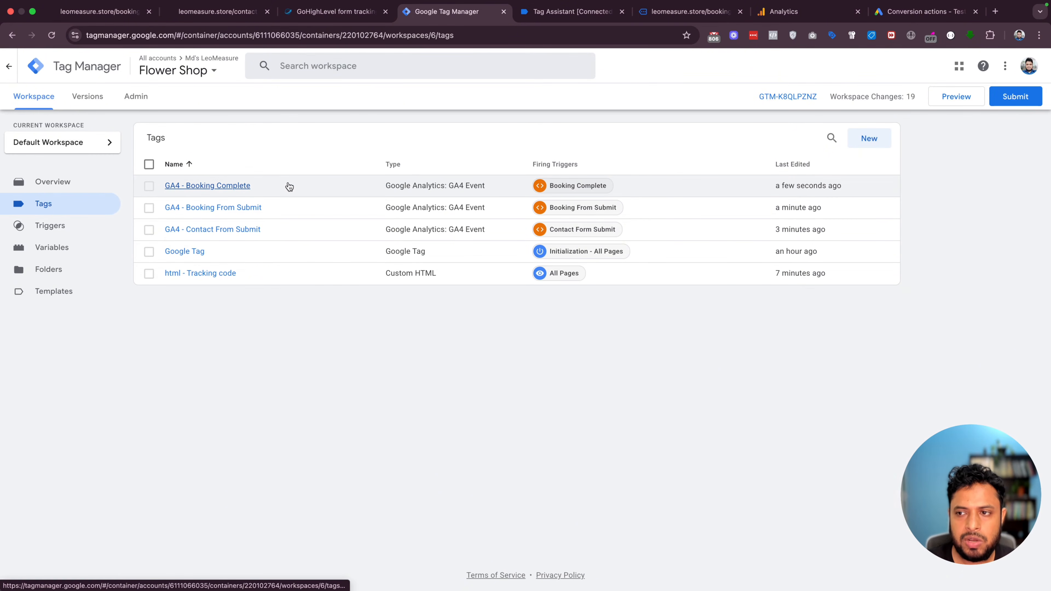
Start a new website conversion action from the Google Ads conversions summary
click(923, 11)
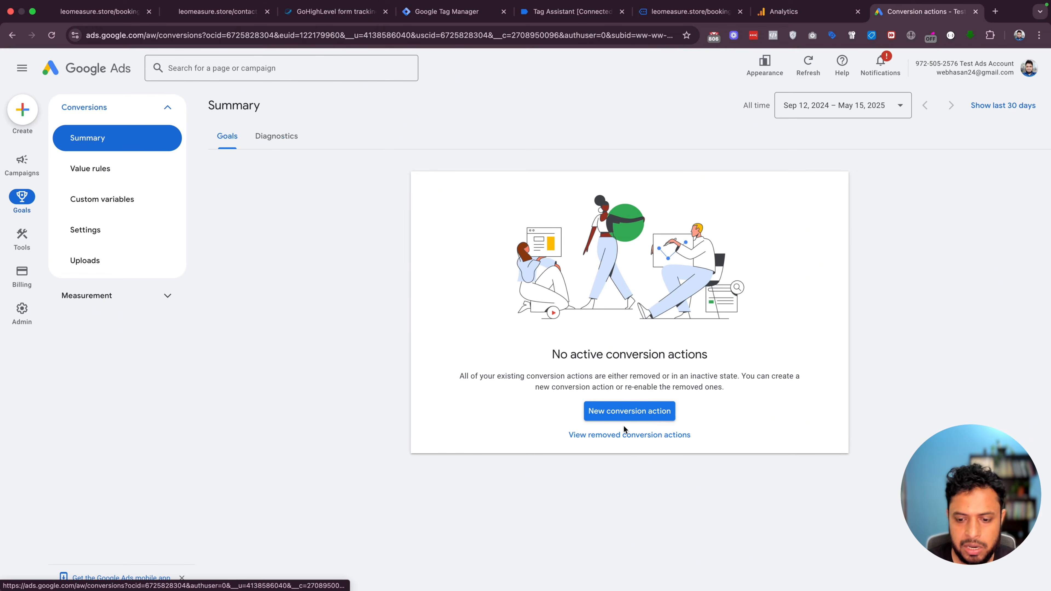
click(608, 414)
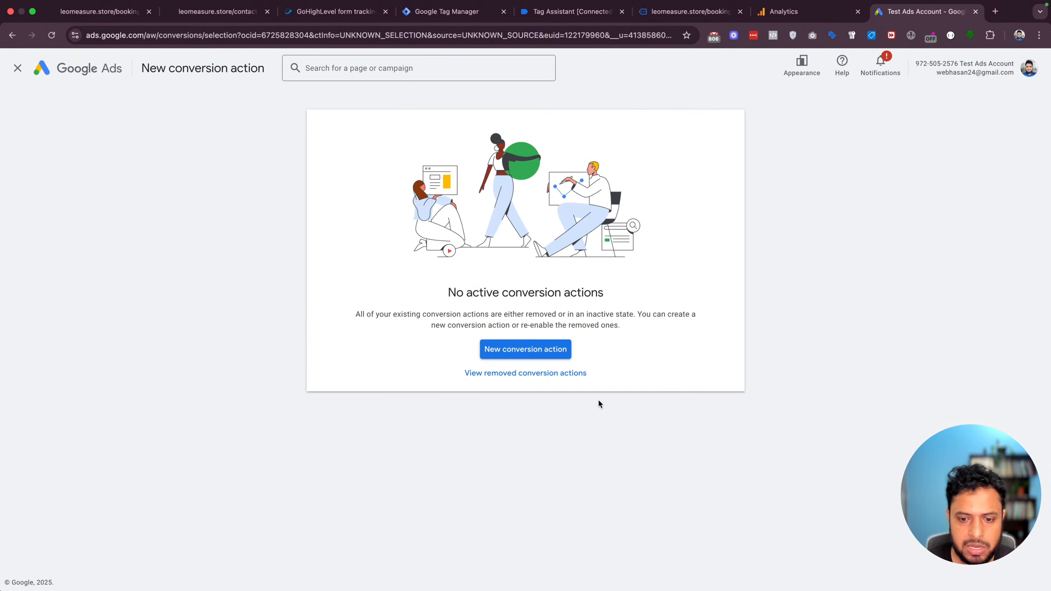
click(359, 260)
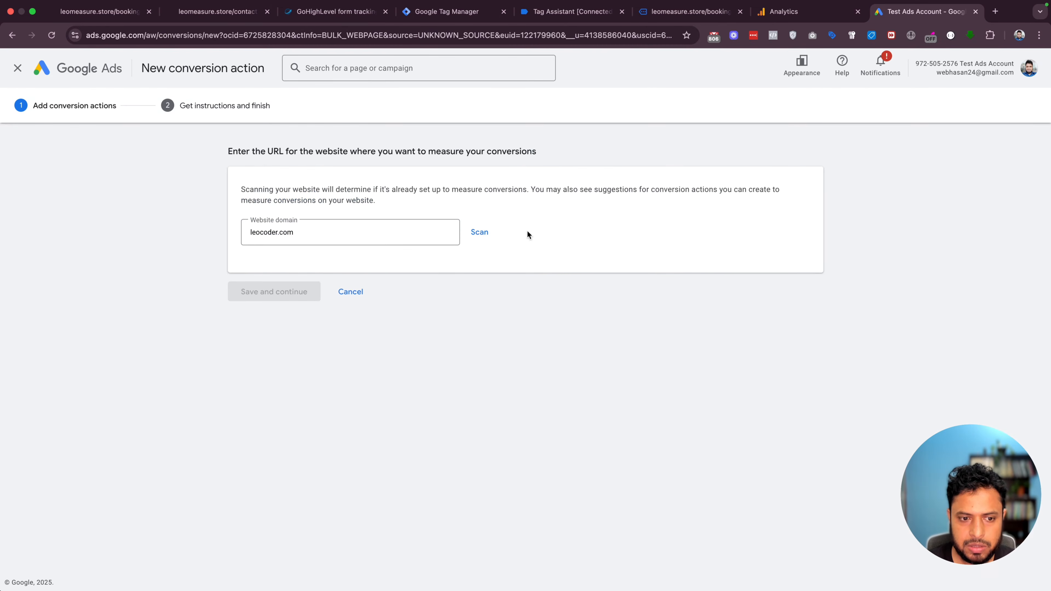
double_click(284, 231)
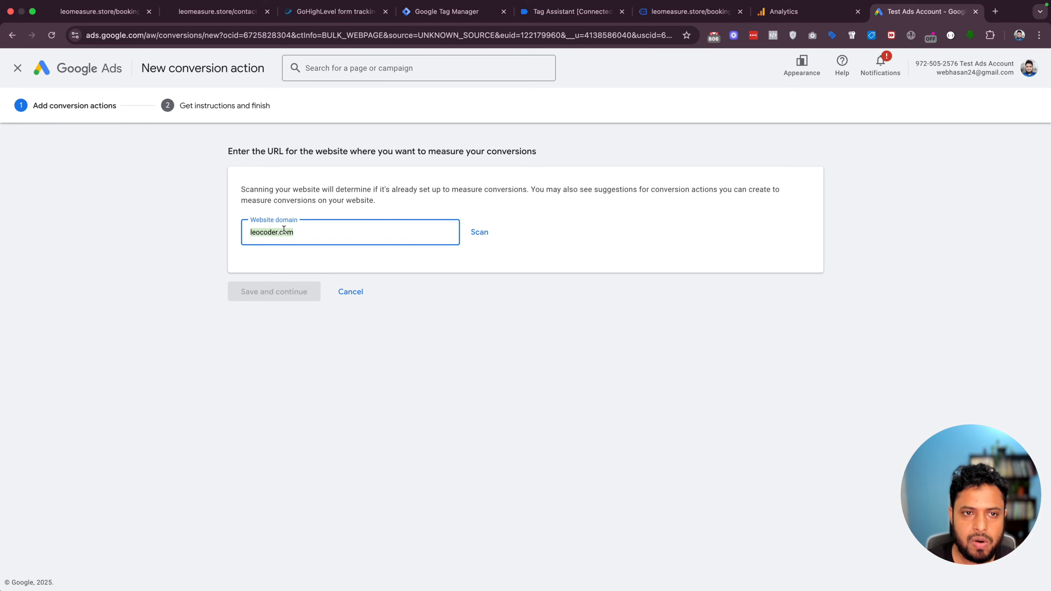
click(223, 17)
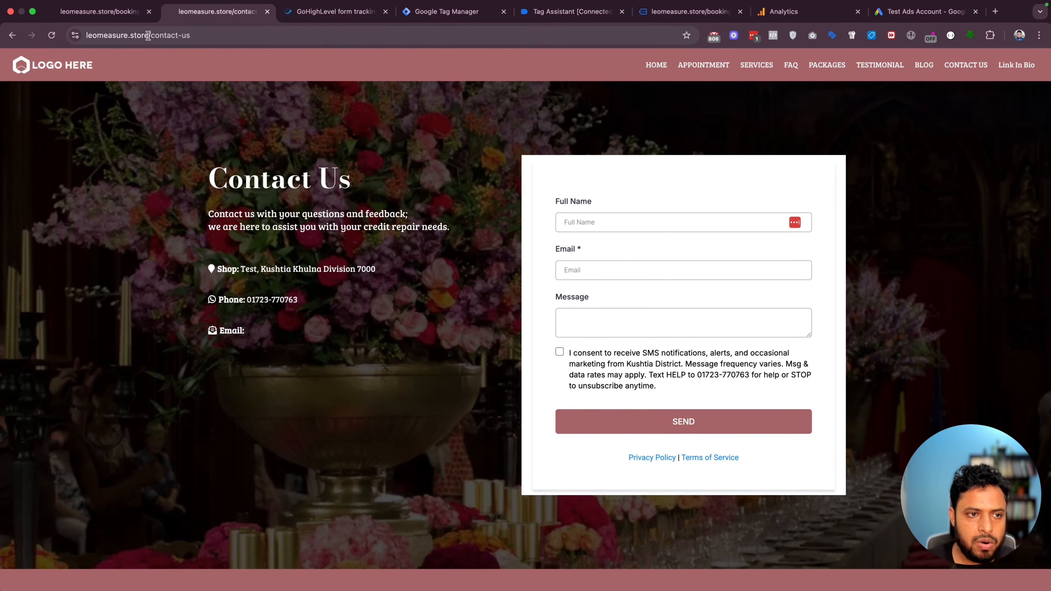
drag(148, 36, 72, 37)
key(super+c)
click(928, 14)
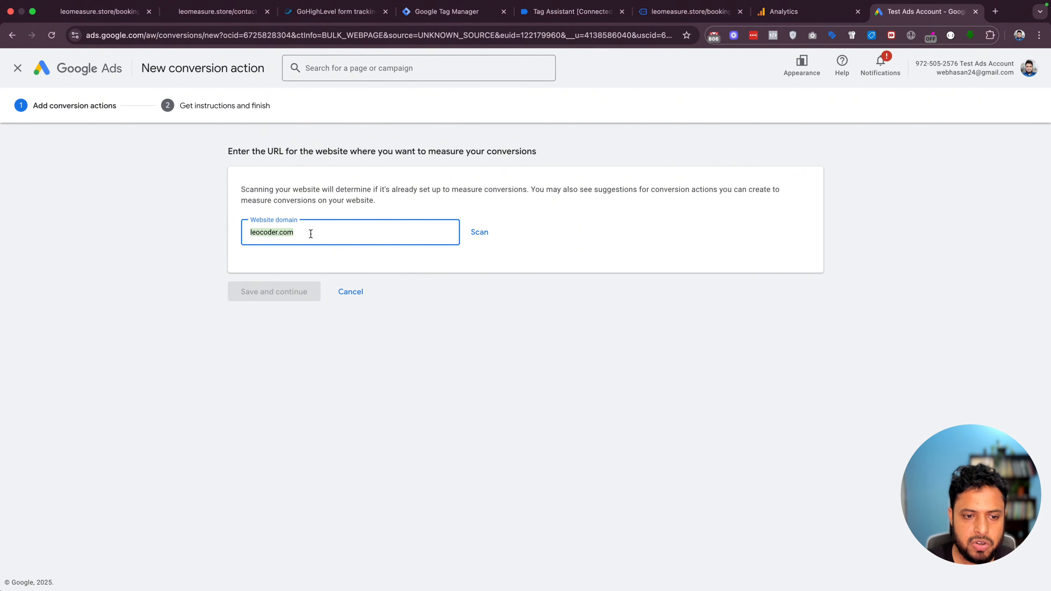
key(super+v)
drag(272, 230, 249, 232)
key(BackSpace)
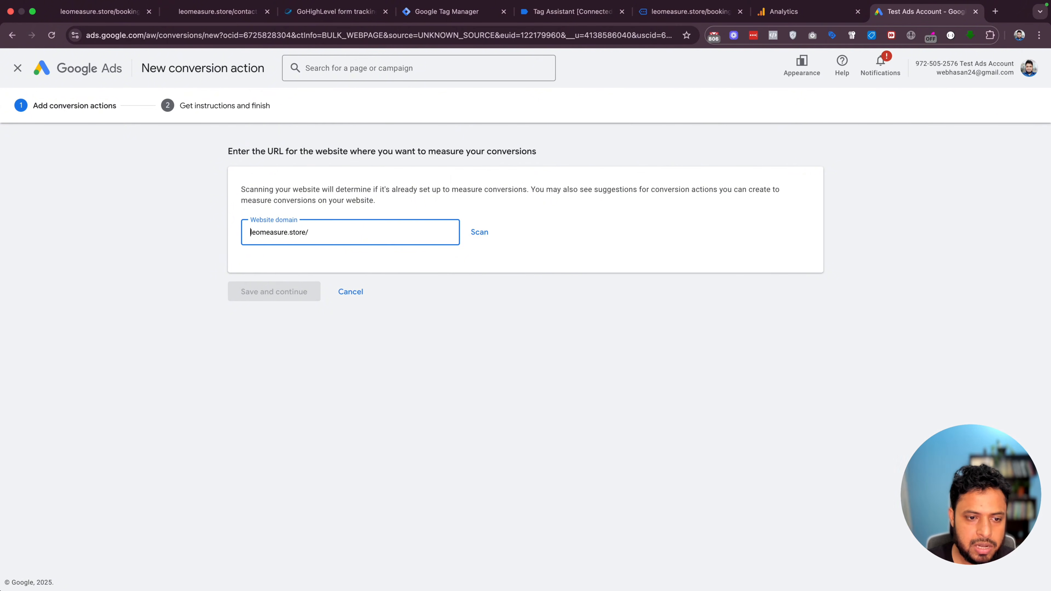
Scan leomeasure.store and begin a manual conversion action with goal category Contact
click(480, 233)
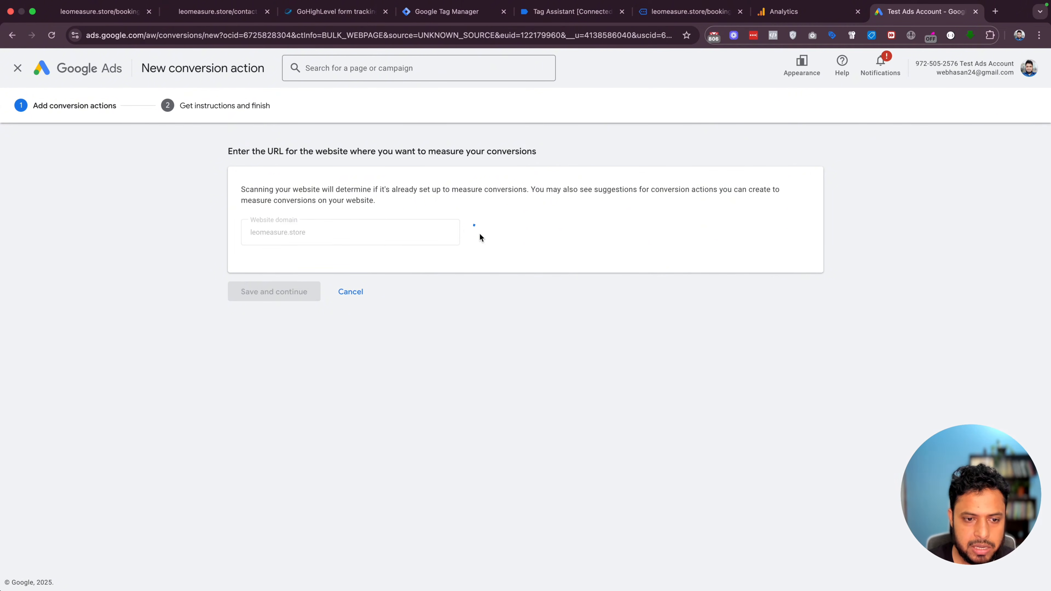
scroll(440, 282, down, 6)
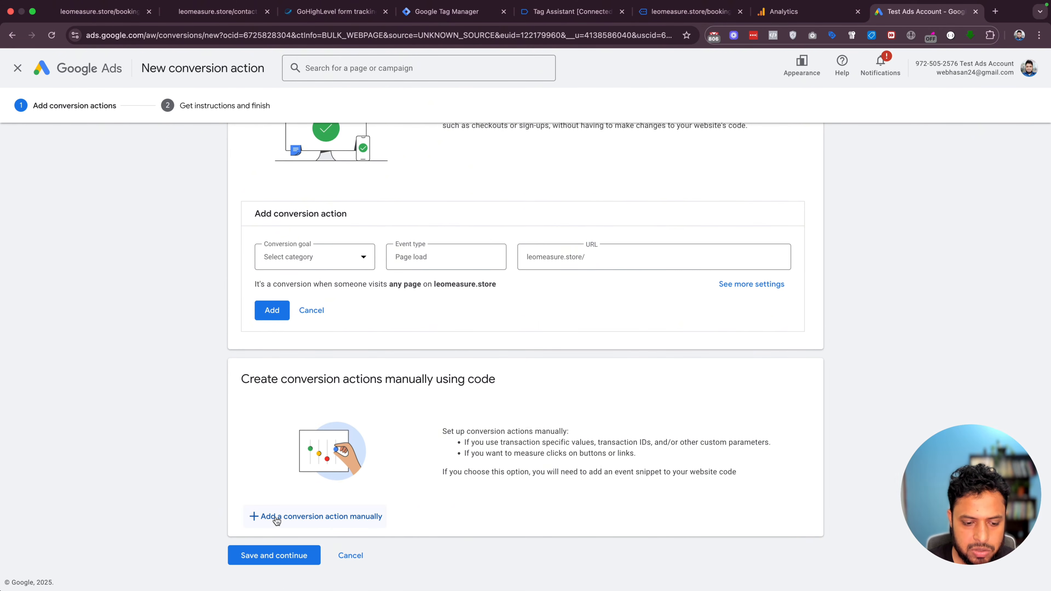
click(293, 525)
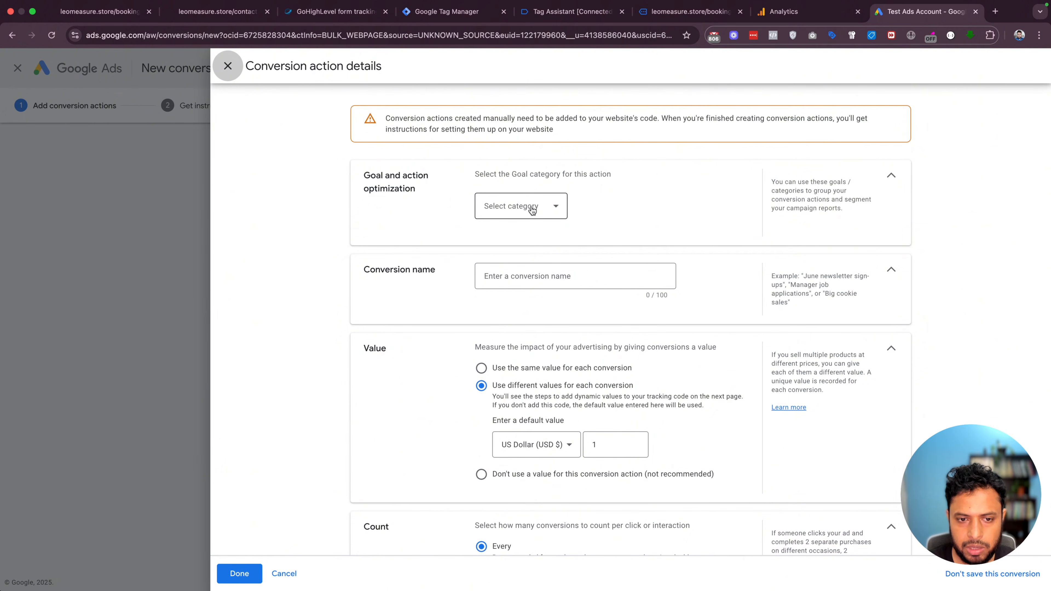
click(517, 205)
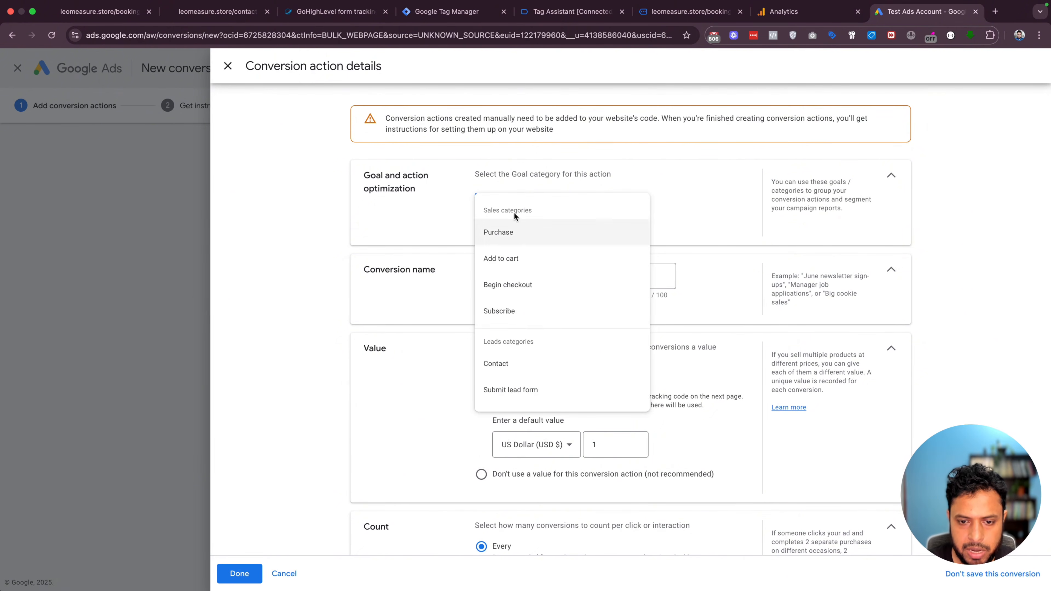
scroll(558, 309, down, 2)
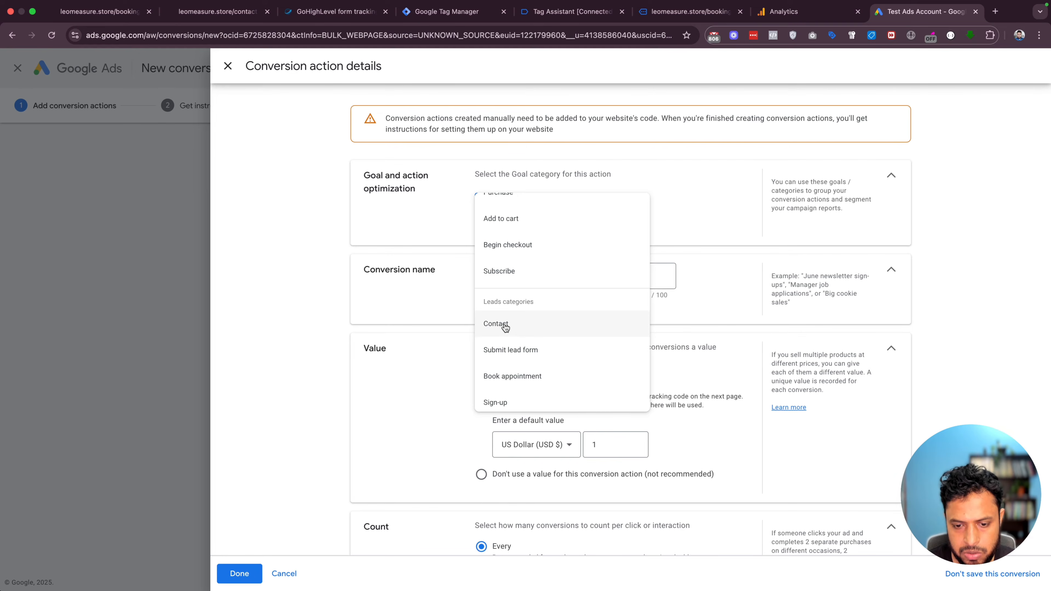
click(501, 326)
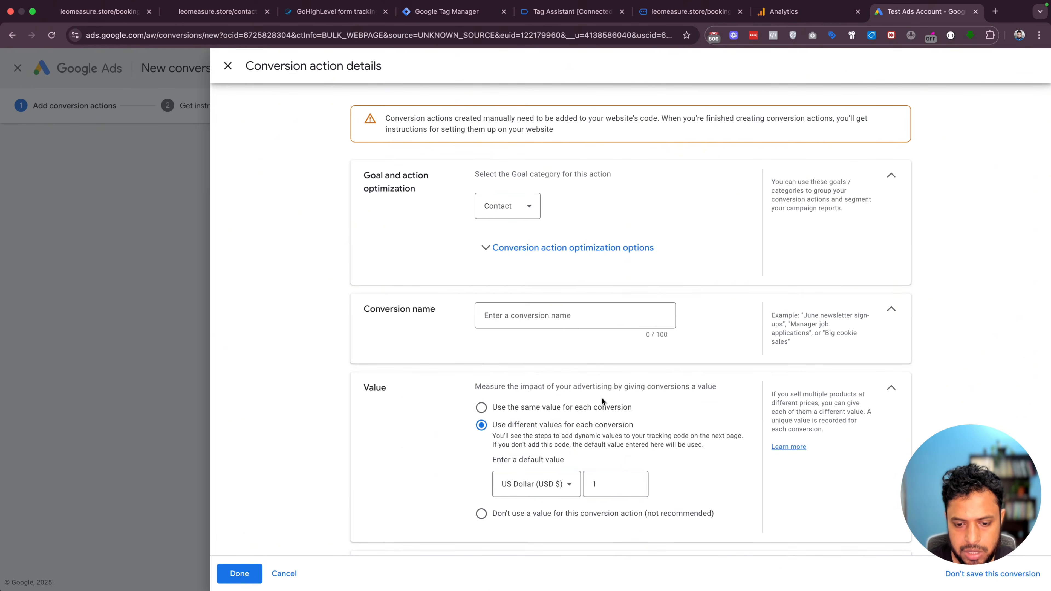
scroll(602, 401, down, 4)
click(599, 337)
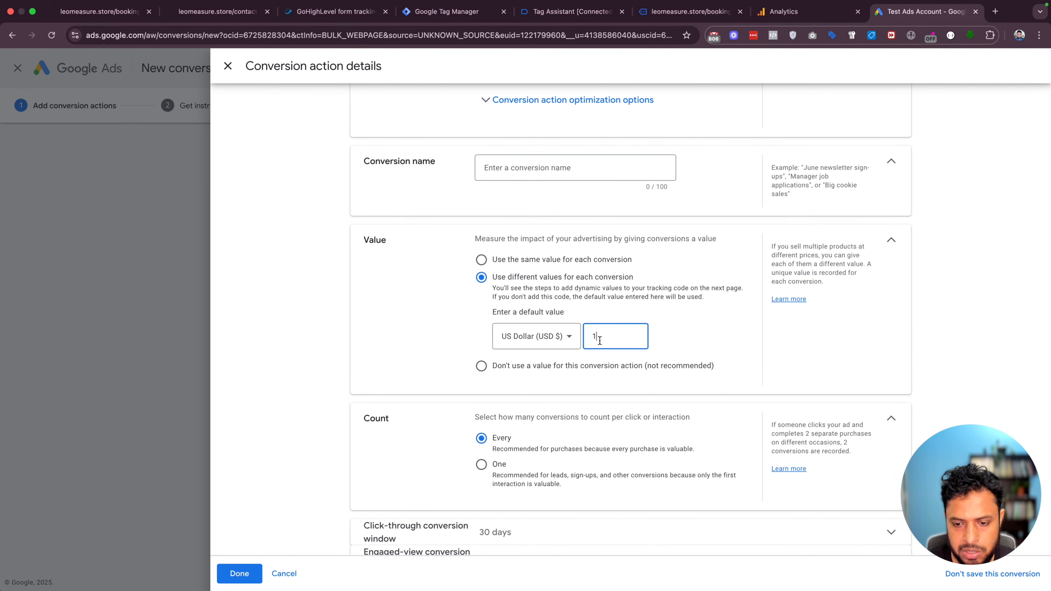
scroll(592, 340, down, 3)
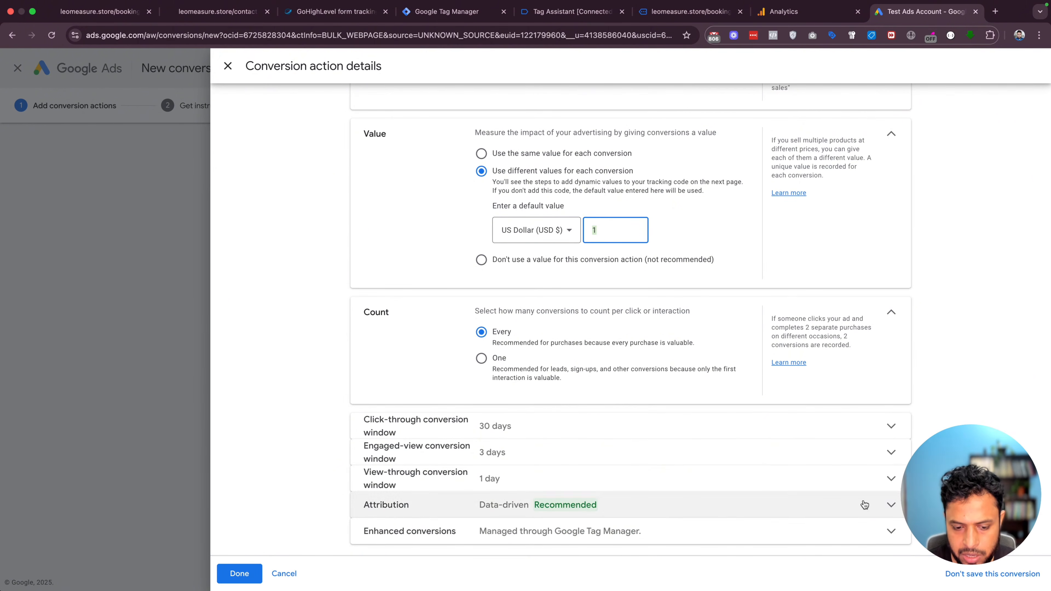
click(892, 535)
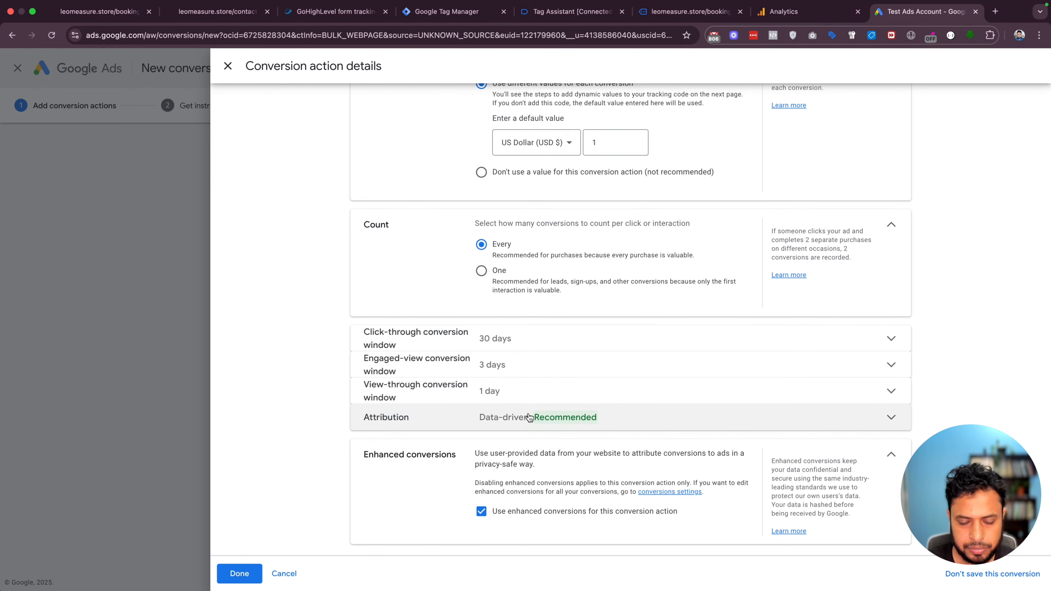
Name the conversion action Contact Form Submit and finish its details
click(234, 574)
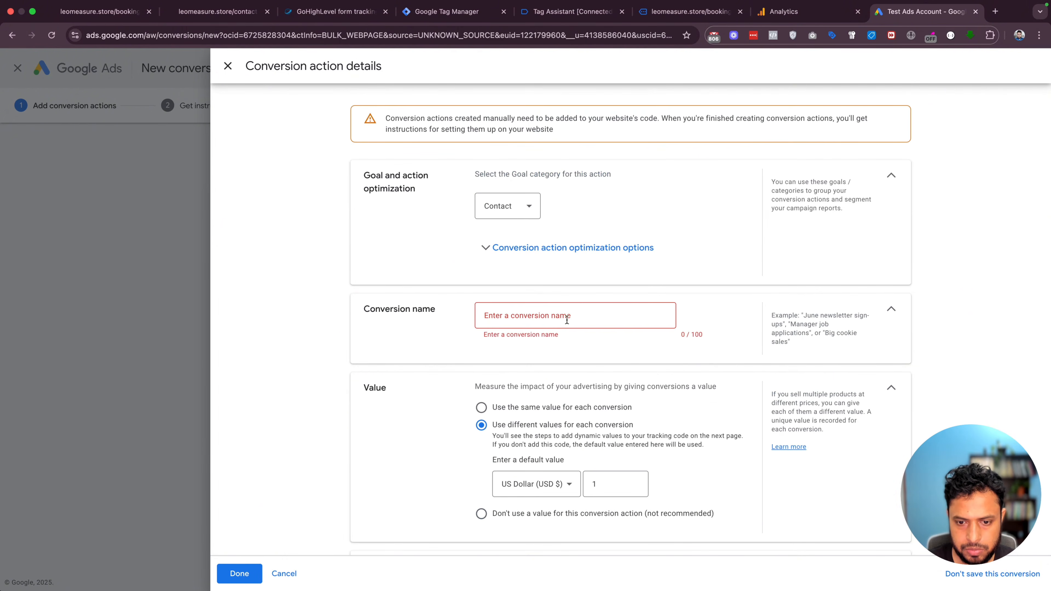
click(523, 314)
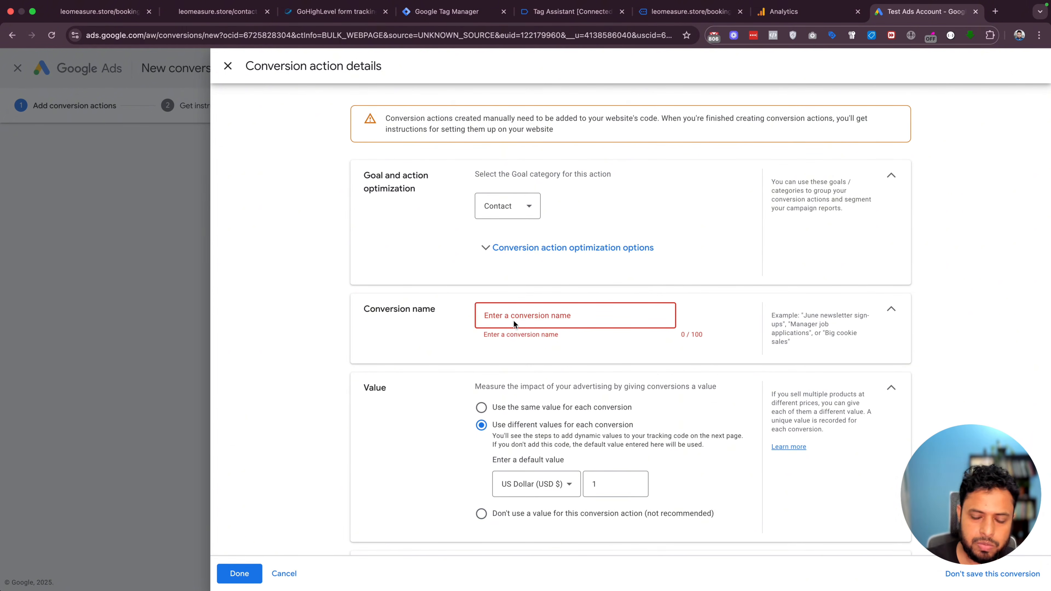
text(Conta)
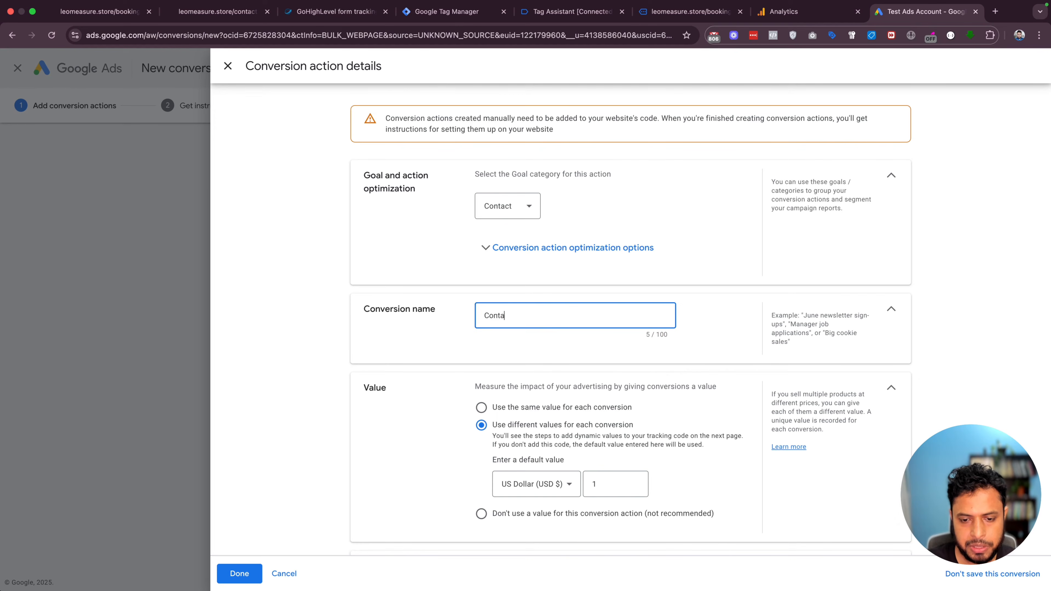
text(tc)
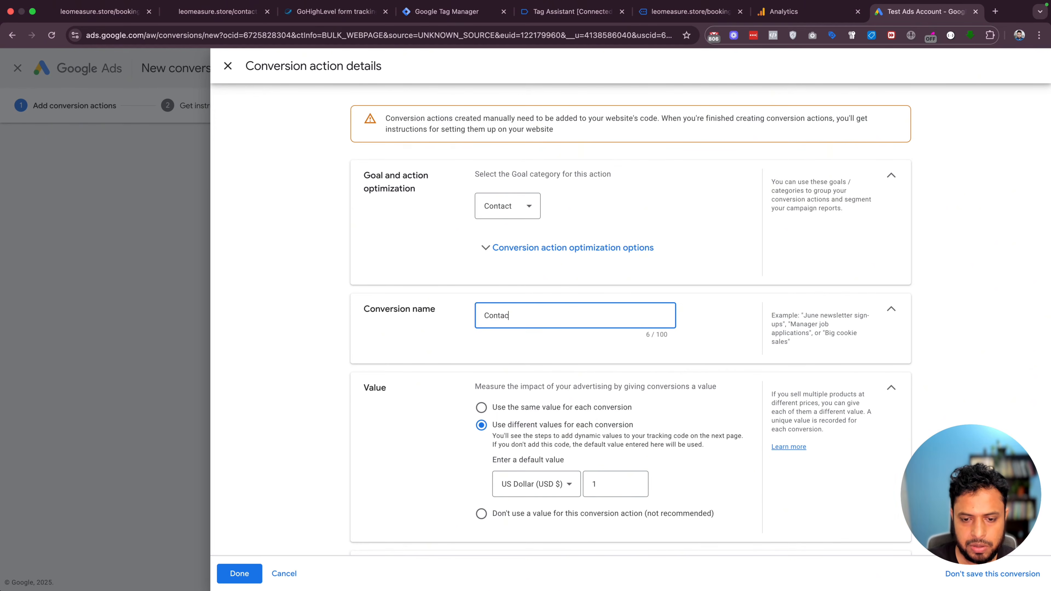
key(ctrl+a)
key(BackSpace)
text(Con)
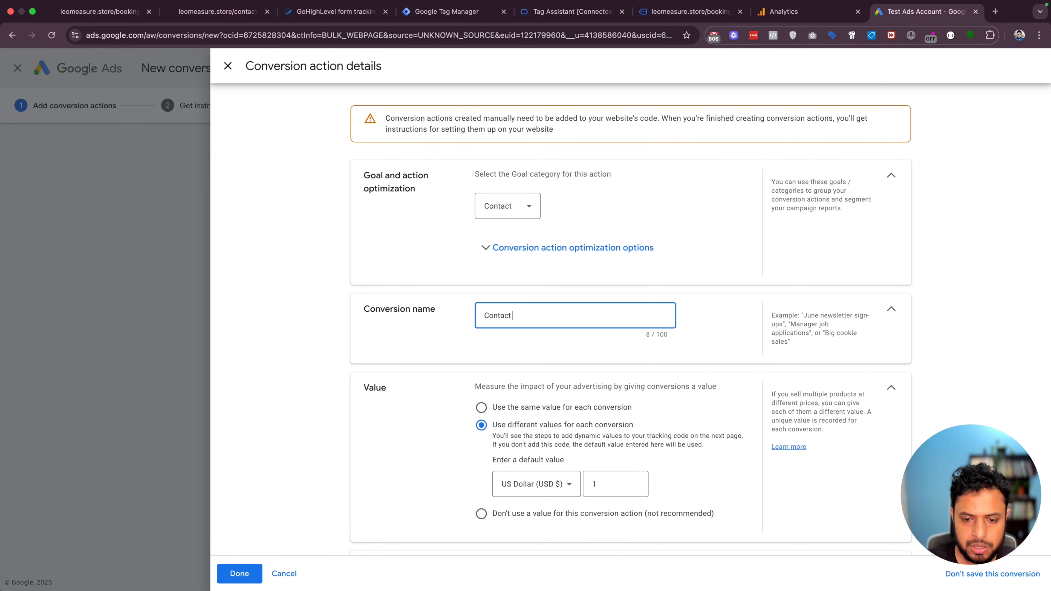
text(tact Form Submit)
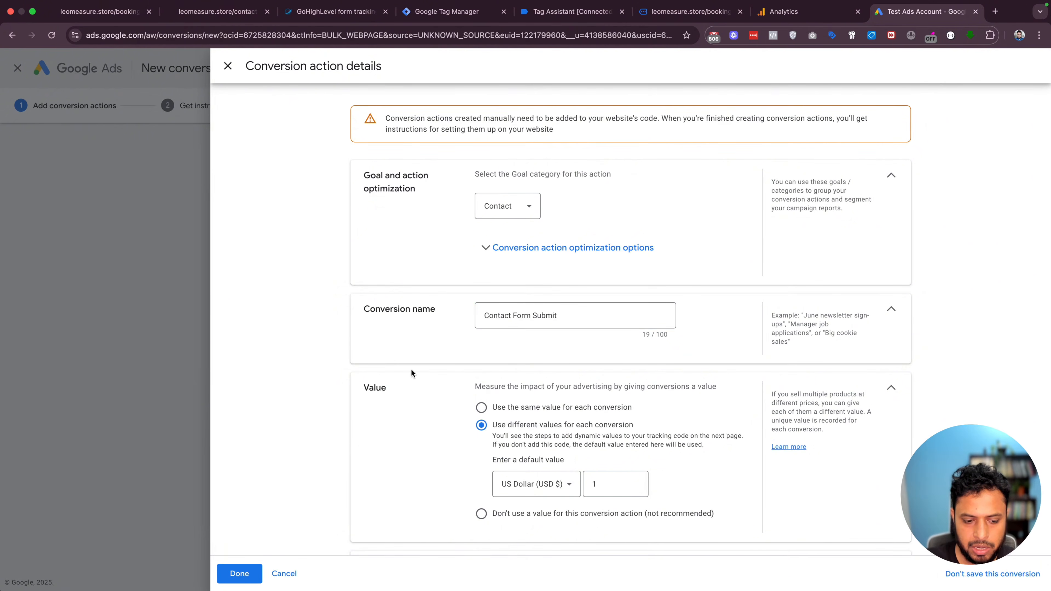
click(239, 574)
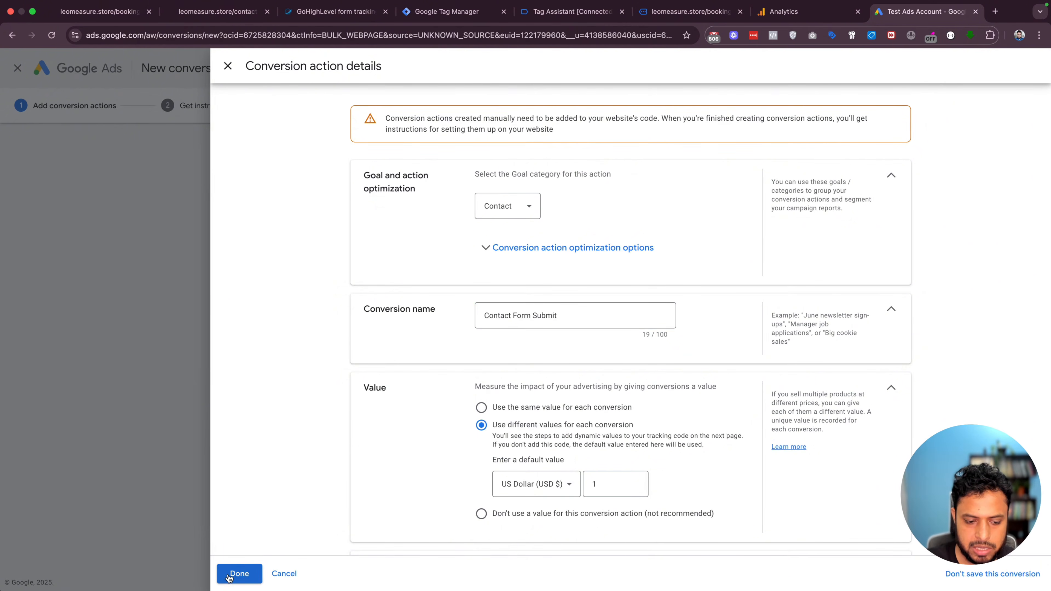
scroll(519, 386, down, 3)
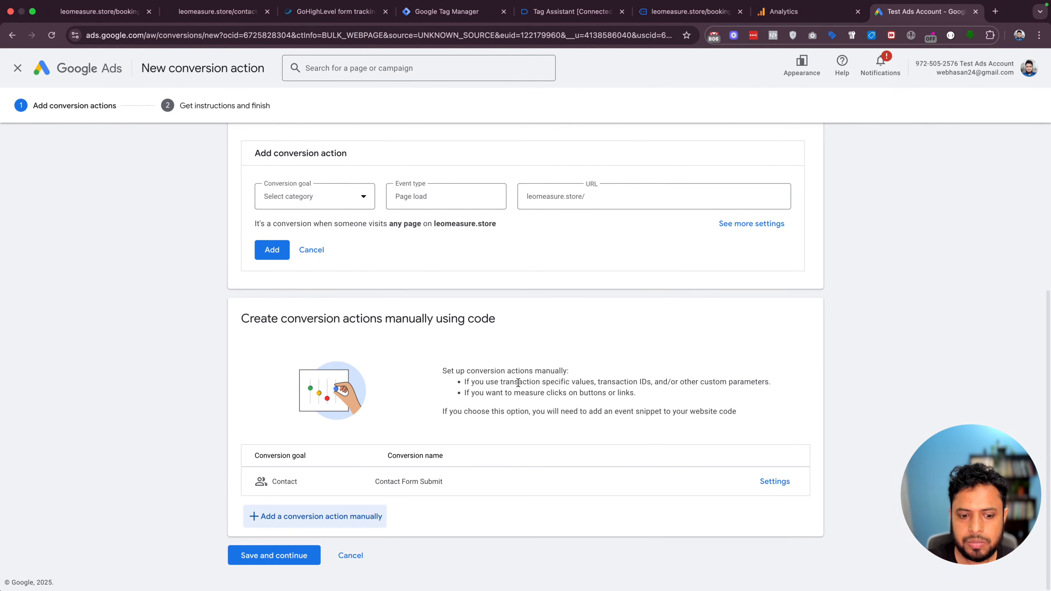
Finish saving the Contact Form Submit conversion action and open its details
click(283, 558)
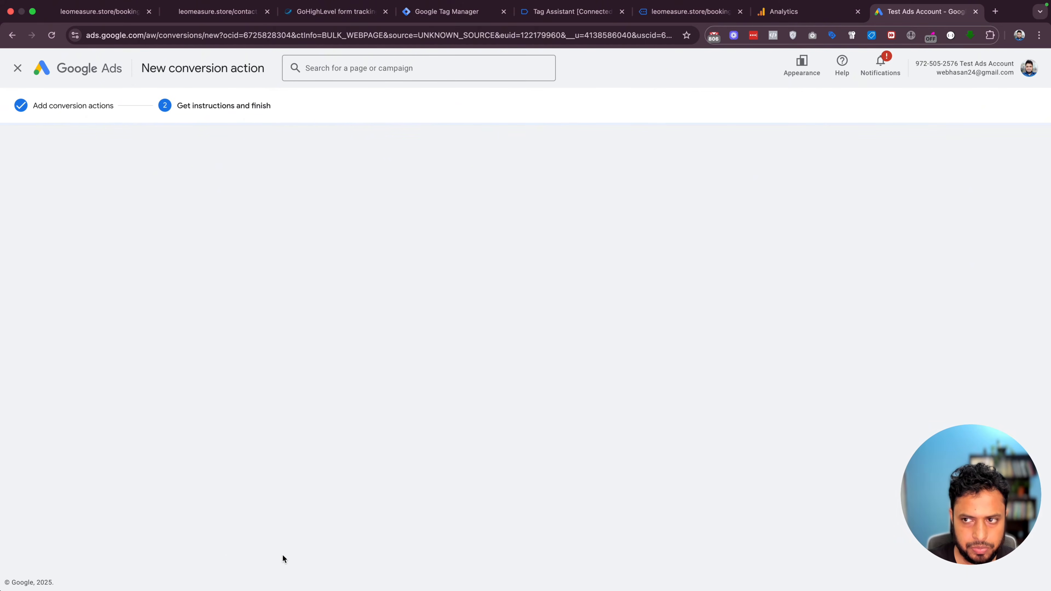
click(260, 500)
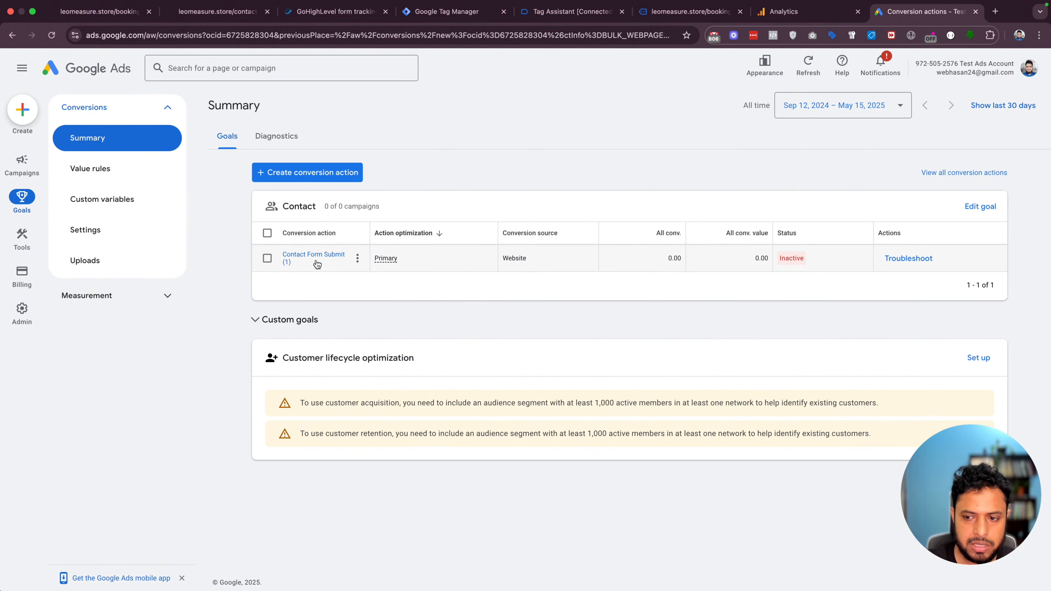
click(317, 263)
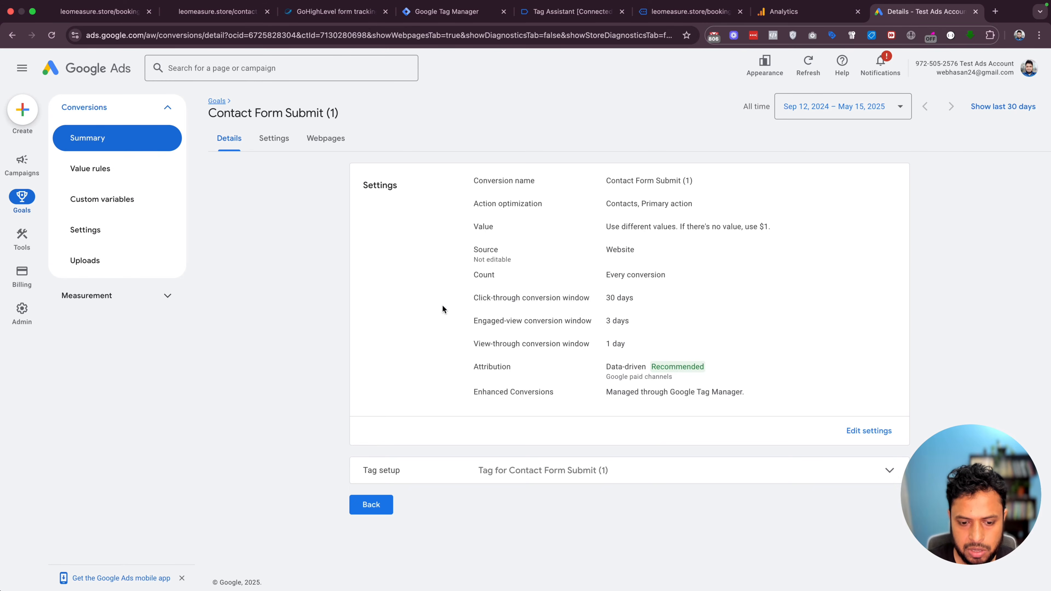
Show the Google Tag Manager setup instructions and copy the Conversion ID
click(732, 469)
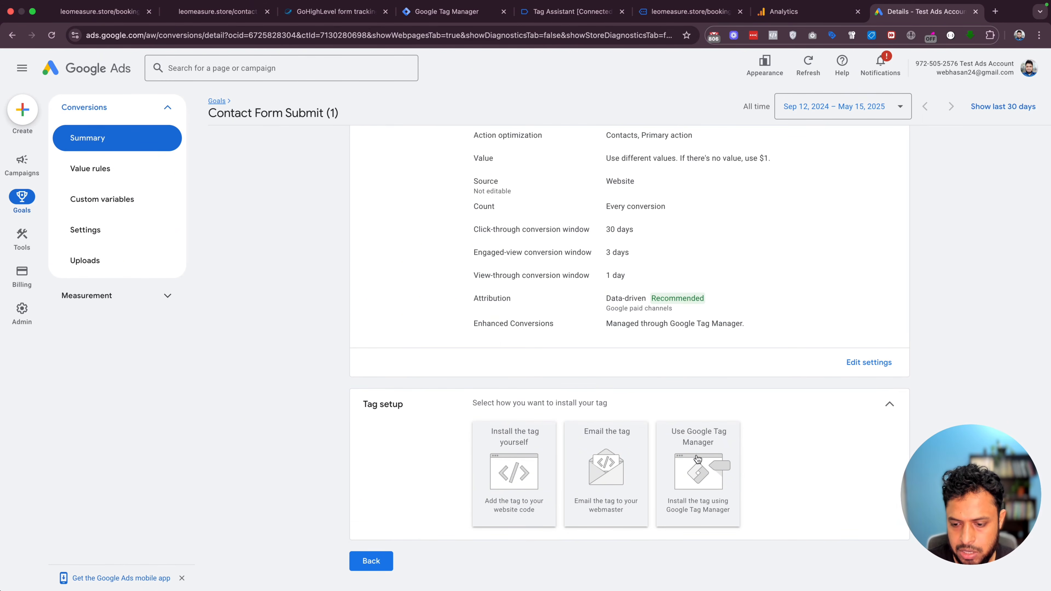
click(697, 458)
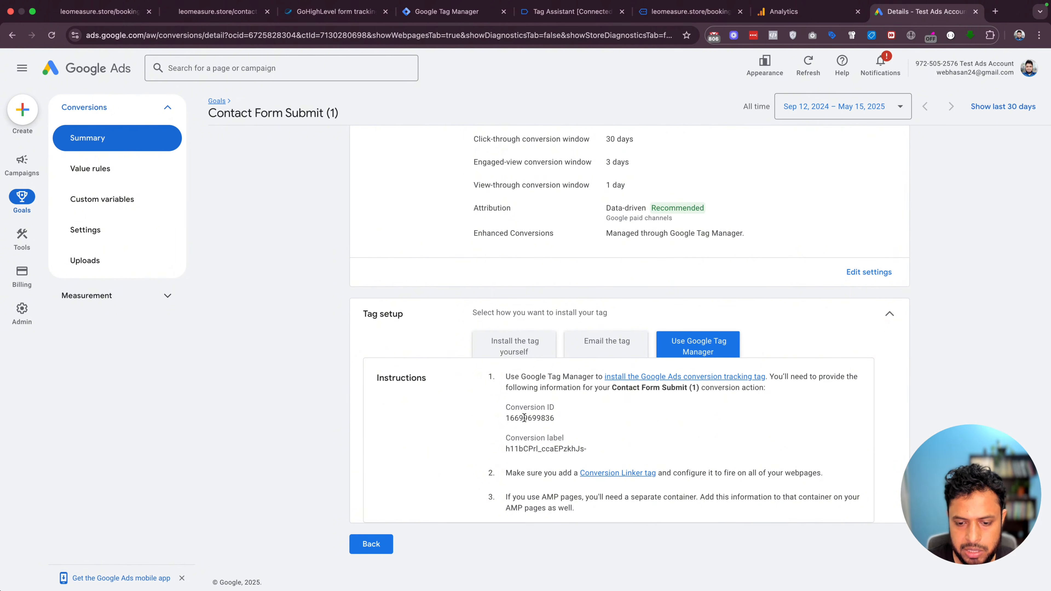
double_click(524, 418)
key(super+c)
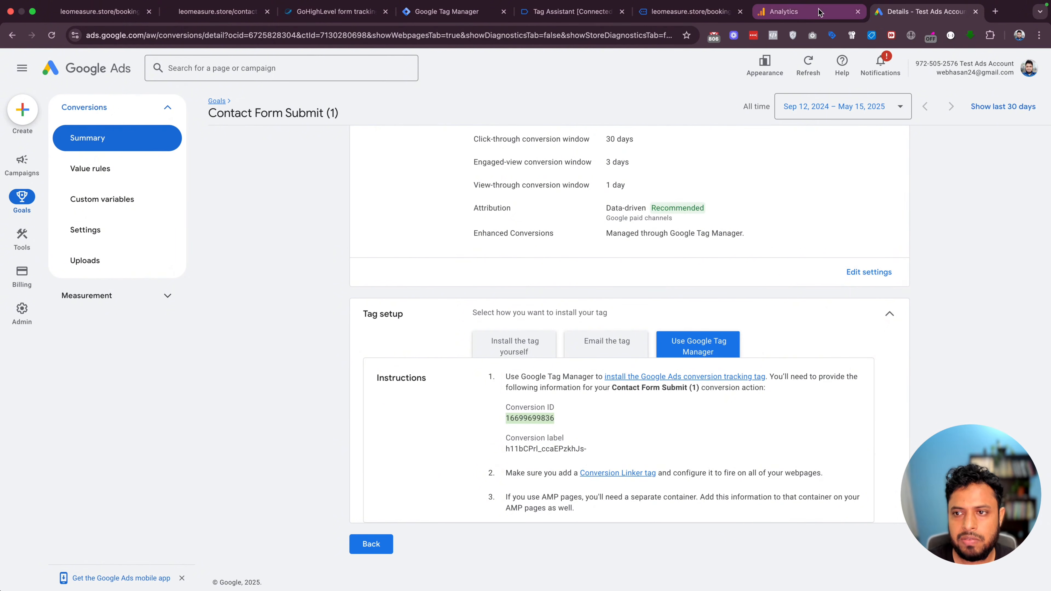
click(455, 13)
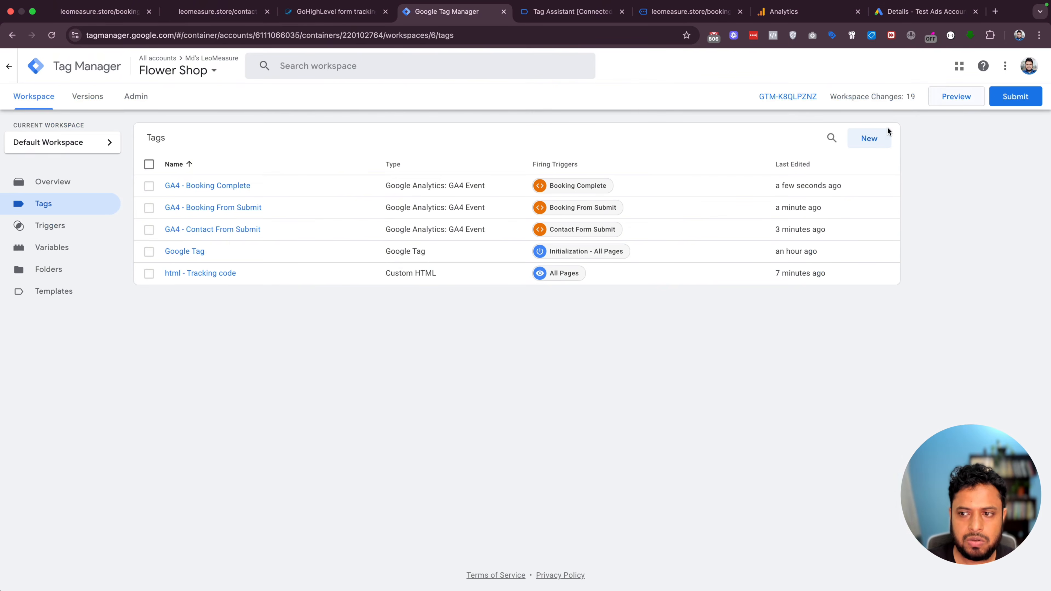
Create a Google Ads Conversion Tracking tag and paste the copied Conversion ID
click(867, 137)
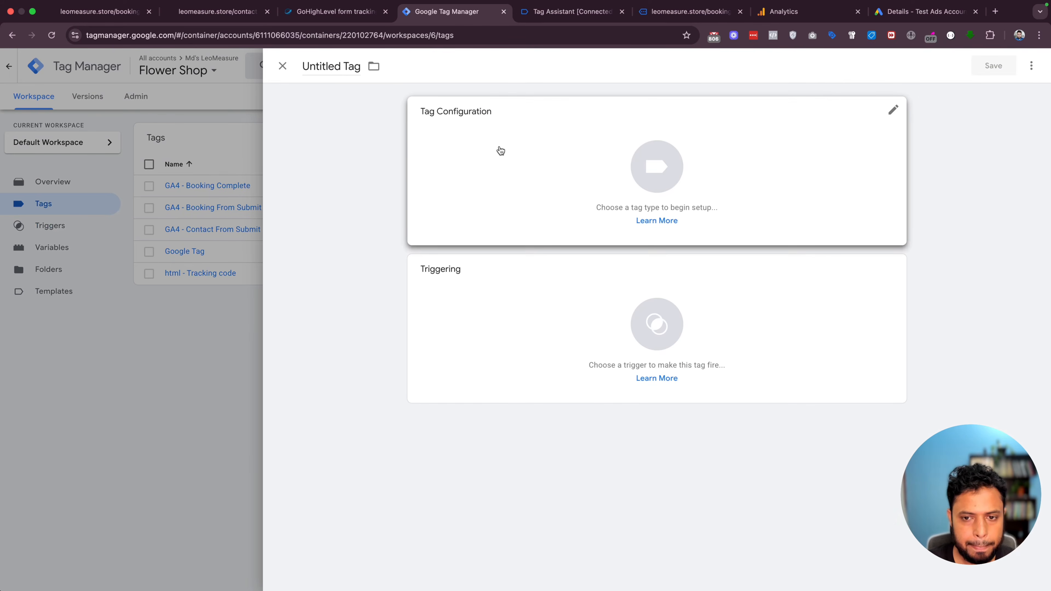
click(661, 175)
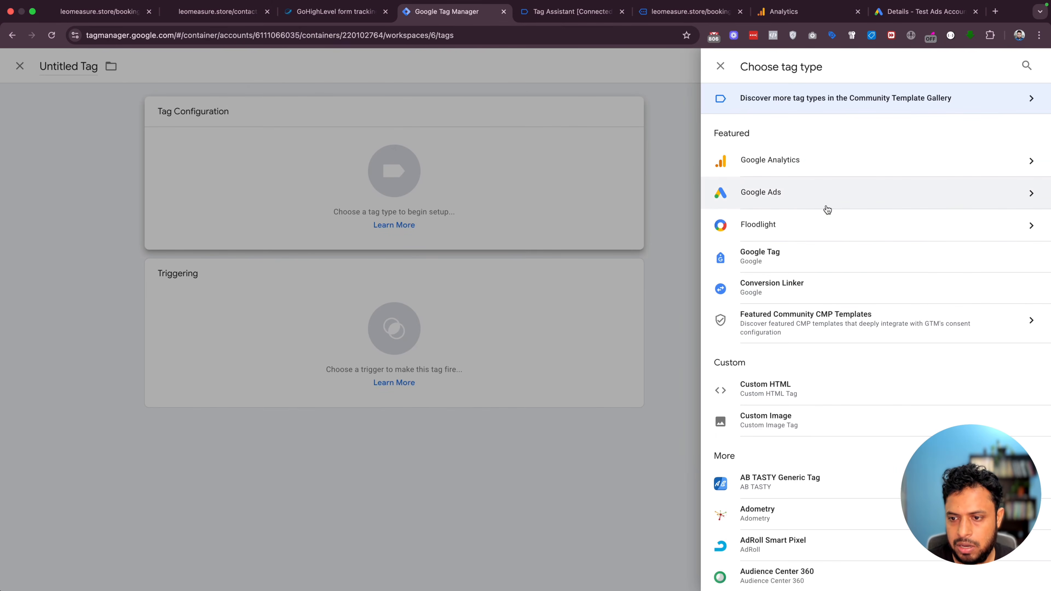
click(826, 209)
click(788, 203)
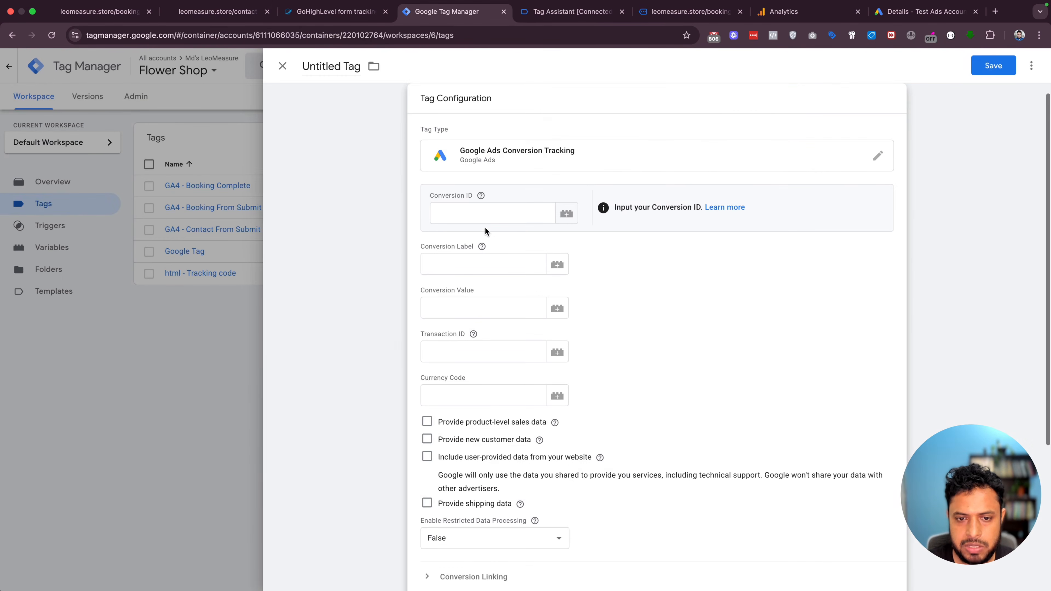
click(460, 210)
key(super+v)
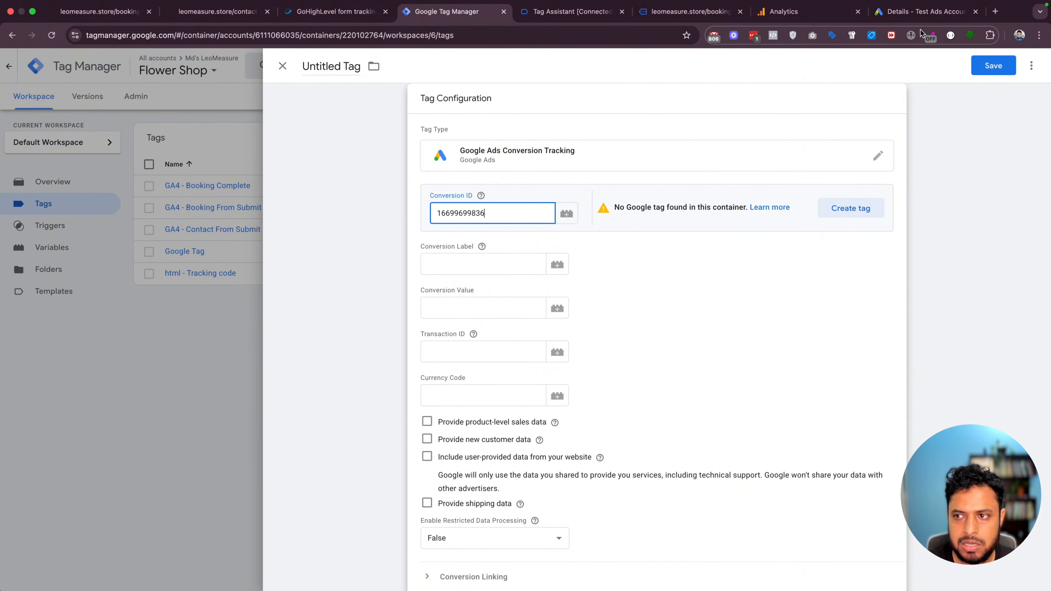
Copy the Conversion Label from Google Ads into the tag's label field
click(920, 10)
click(513, 450)
key(super+c)
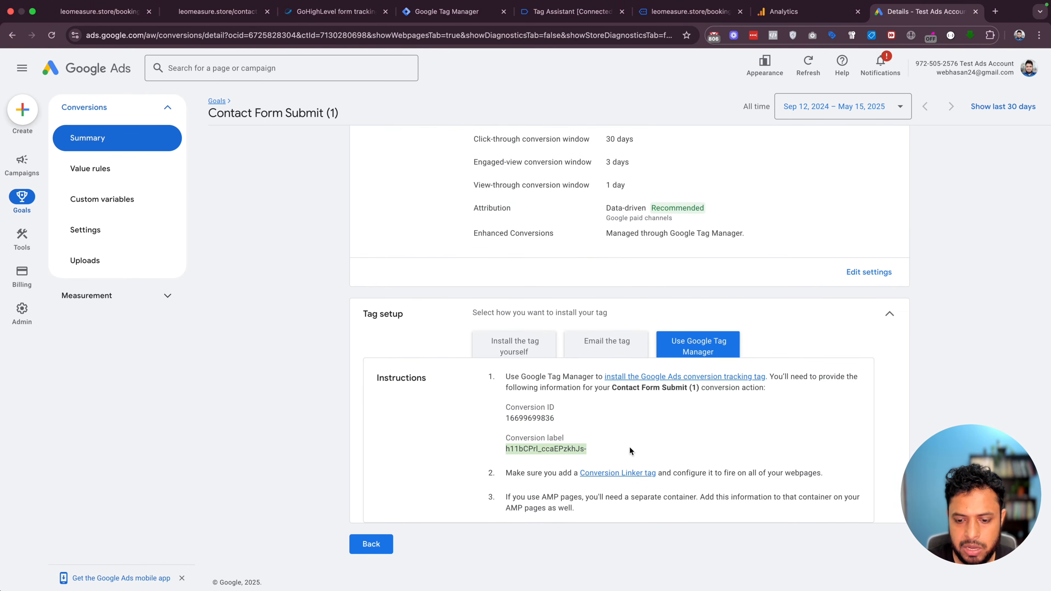
click(450, 12)
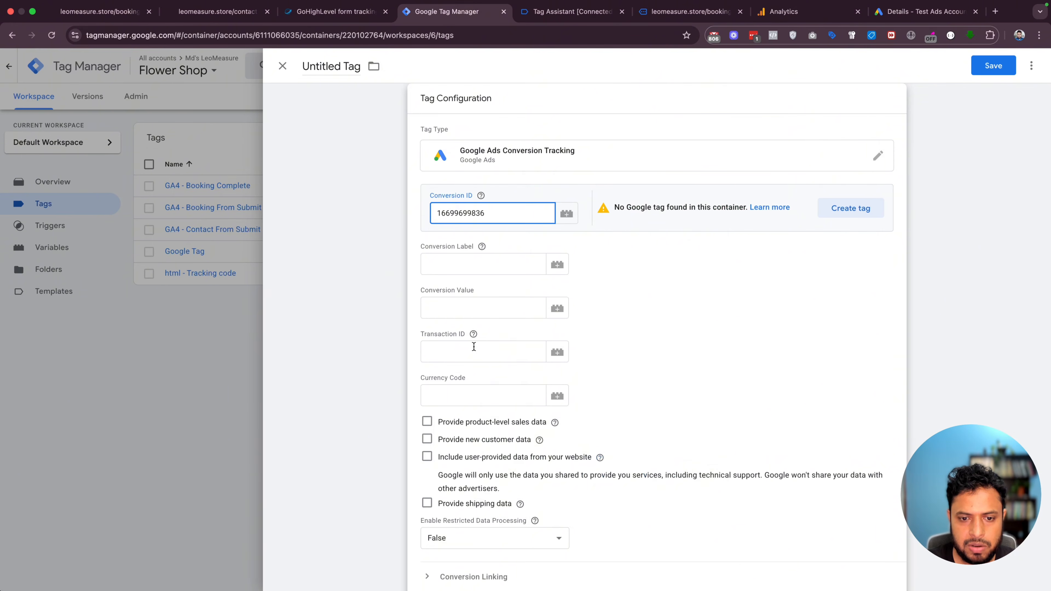
click(438, 261)
key(super+v)
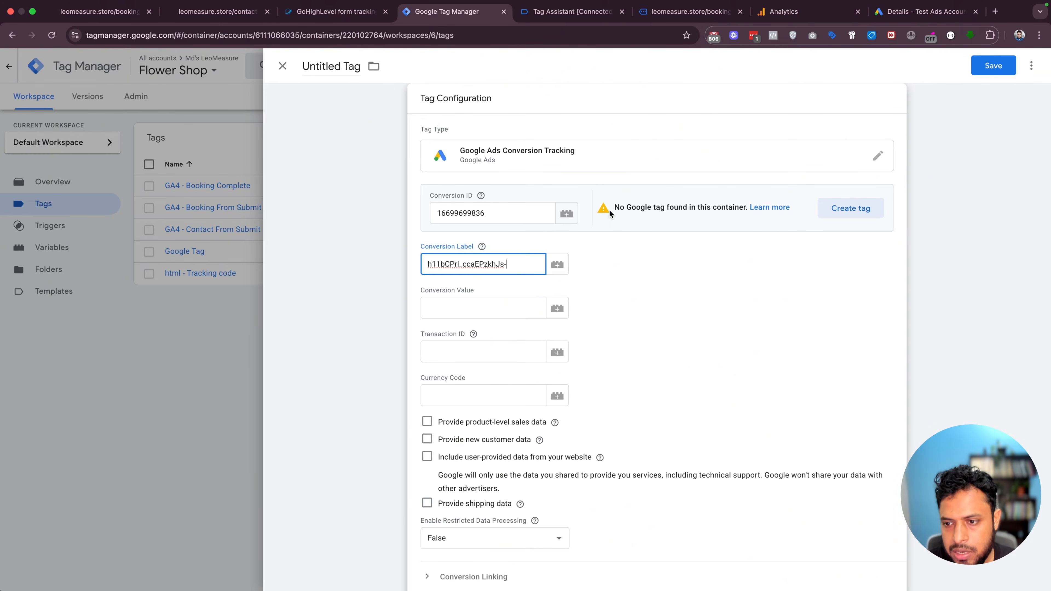
Create and save a matching Google tag for the Ads account
click(838, 219)
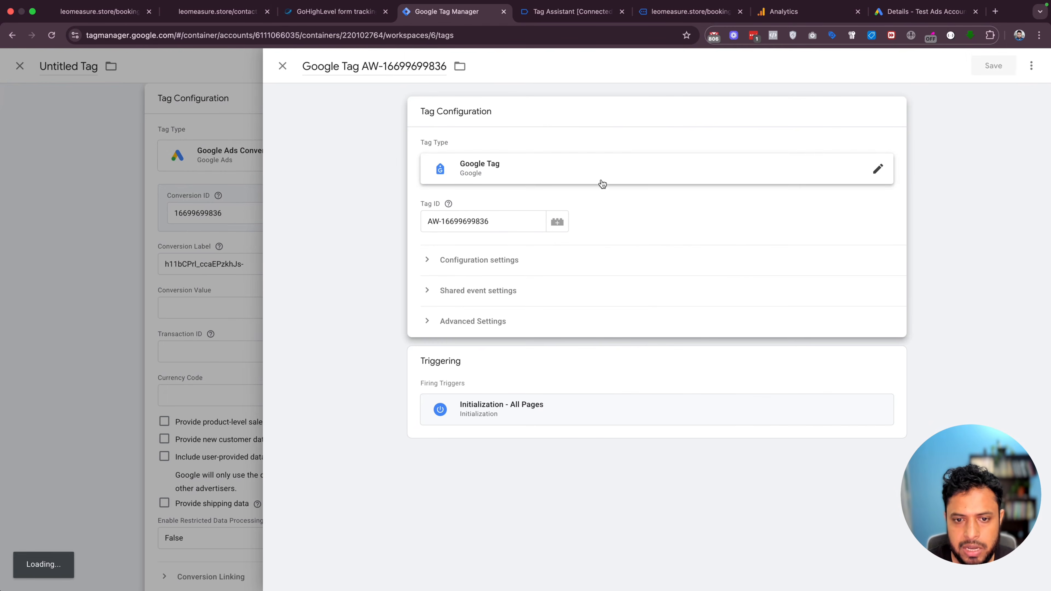
click(992, 66)
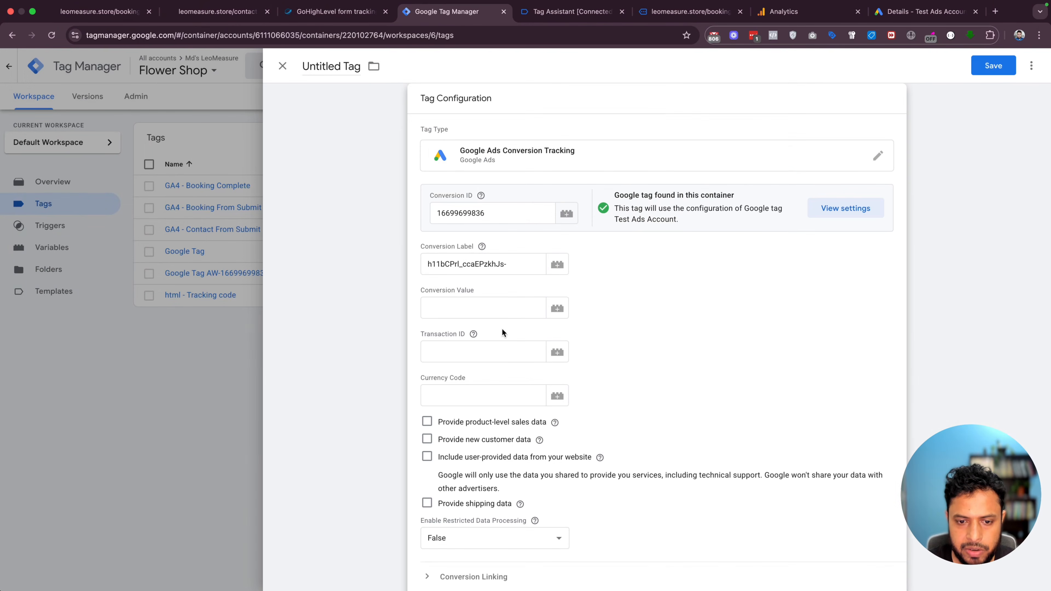
scroll(500, 352, down, 5)
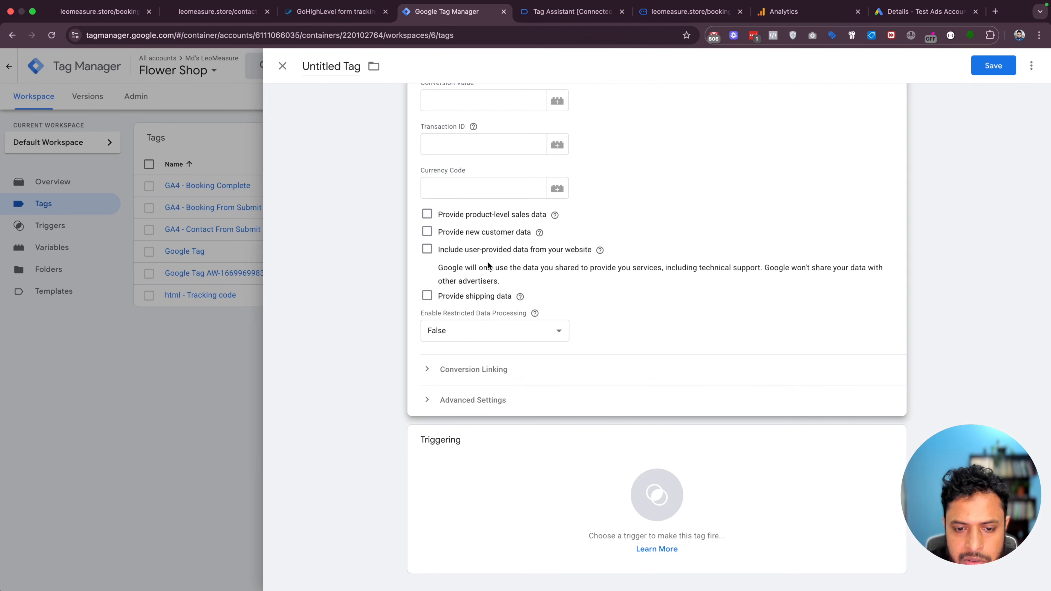
Include user-provided data via a new 'User-Provided Data' variable mapping Email to {{Email}}
click(428, 250)
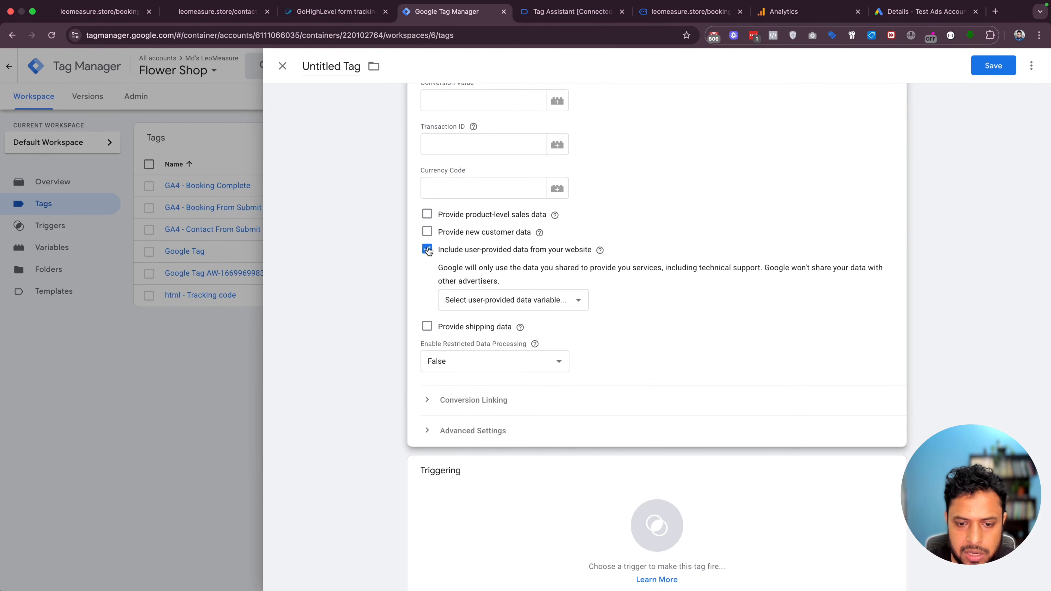
click(475, 302)
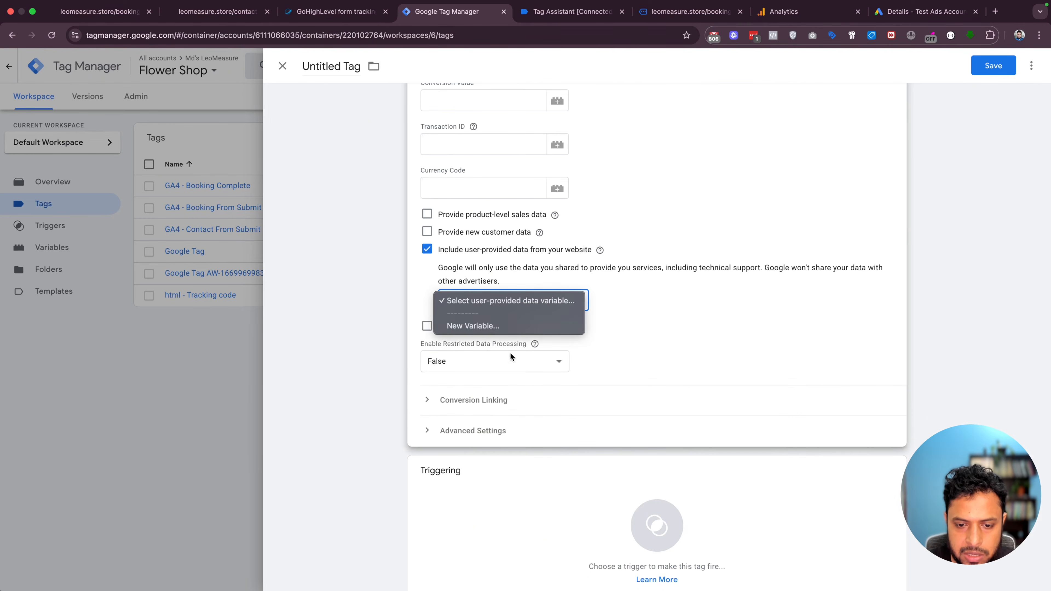
click(469, 325)
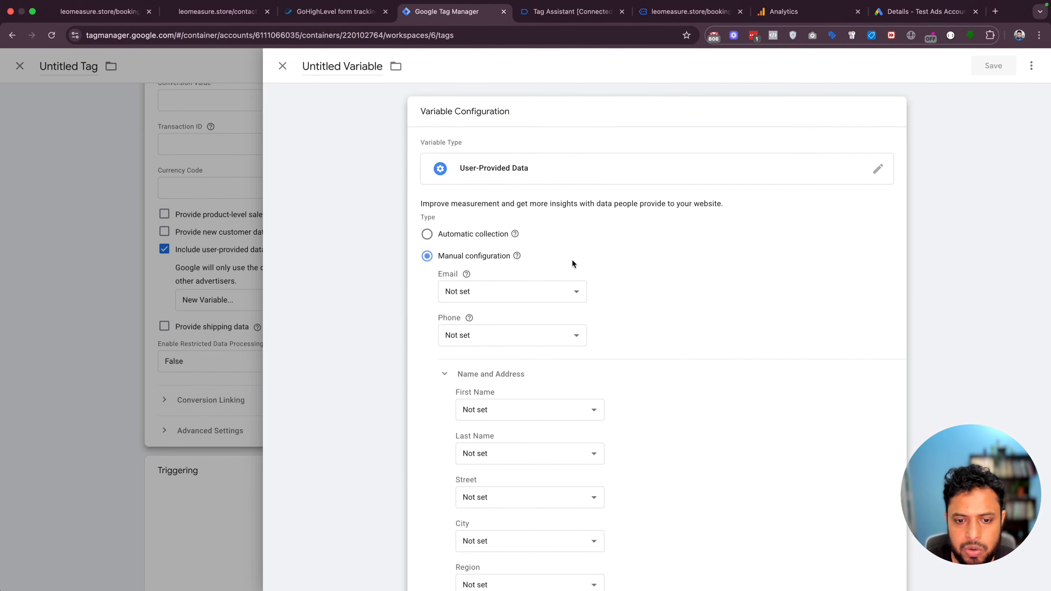
click(480, 295)
click(498, 299)
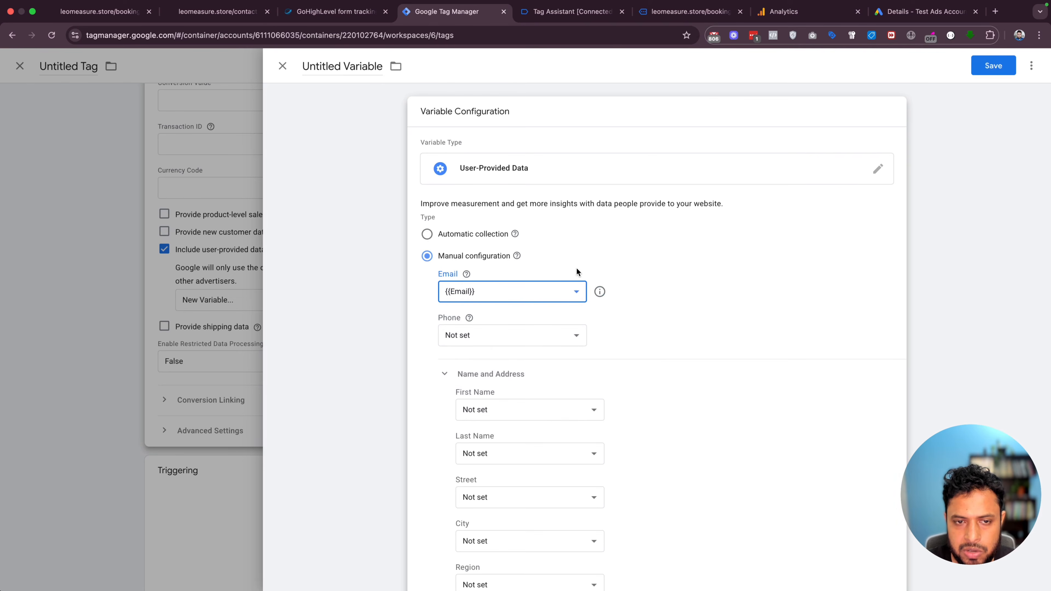
click(991, 67)
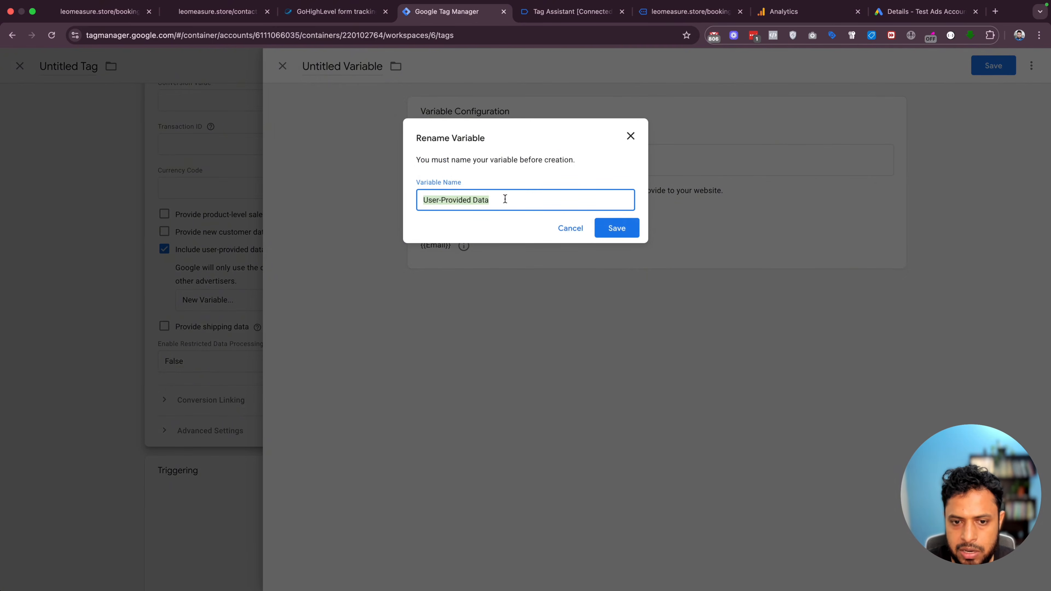
click(616, 228)
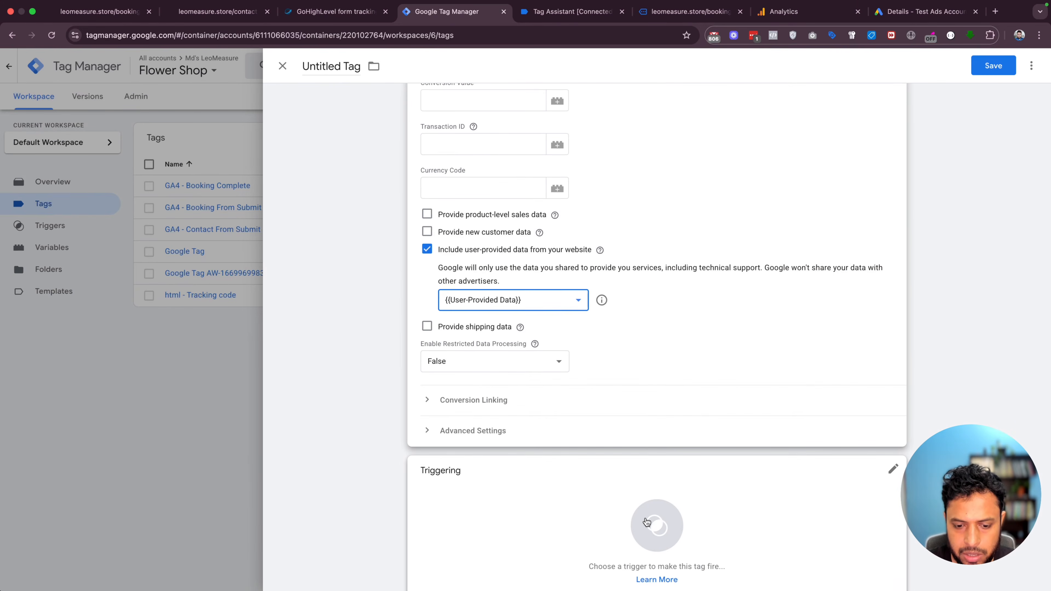
click(657, 521)
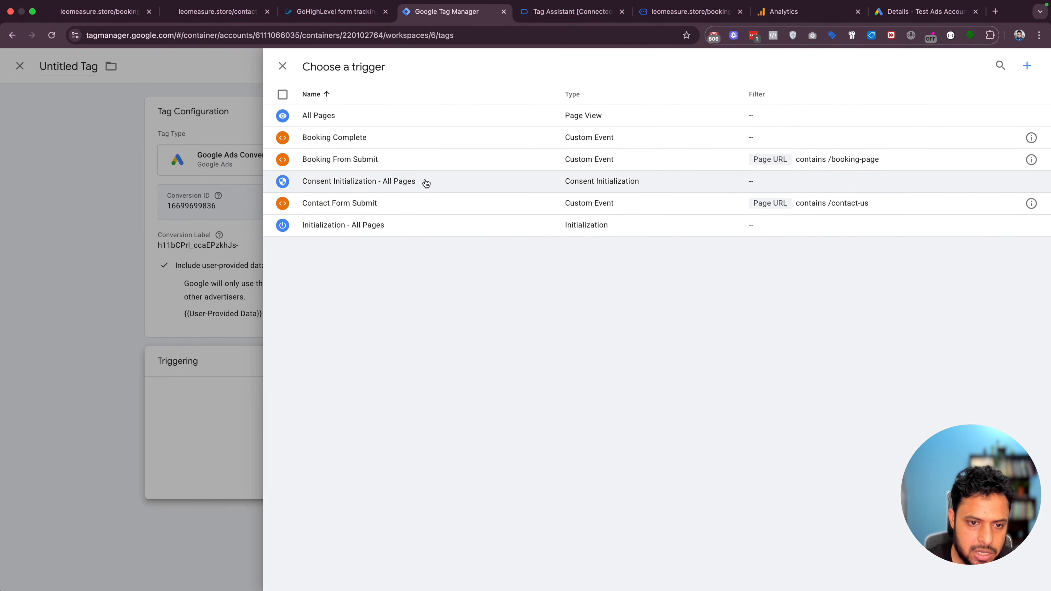
Fire the tag on Contact Form Submit, save it as 'GAds - Contact Form Submit', and start Preview
click(339, 203)
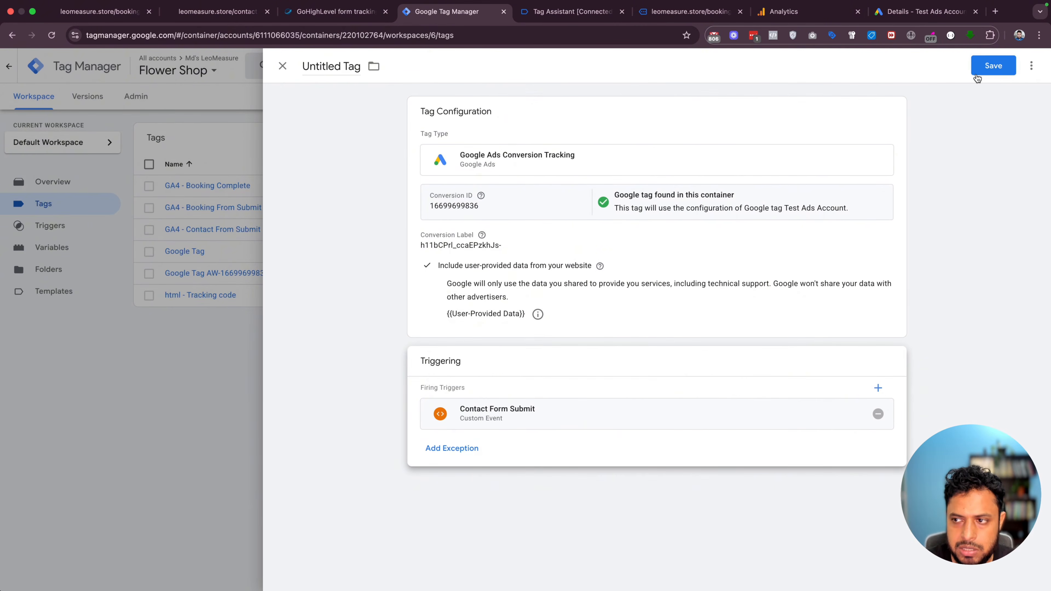
click(977, 77)
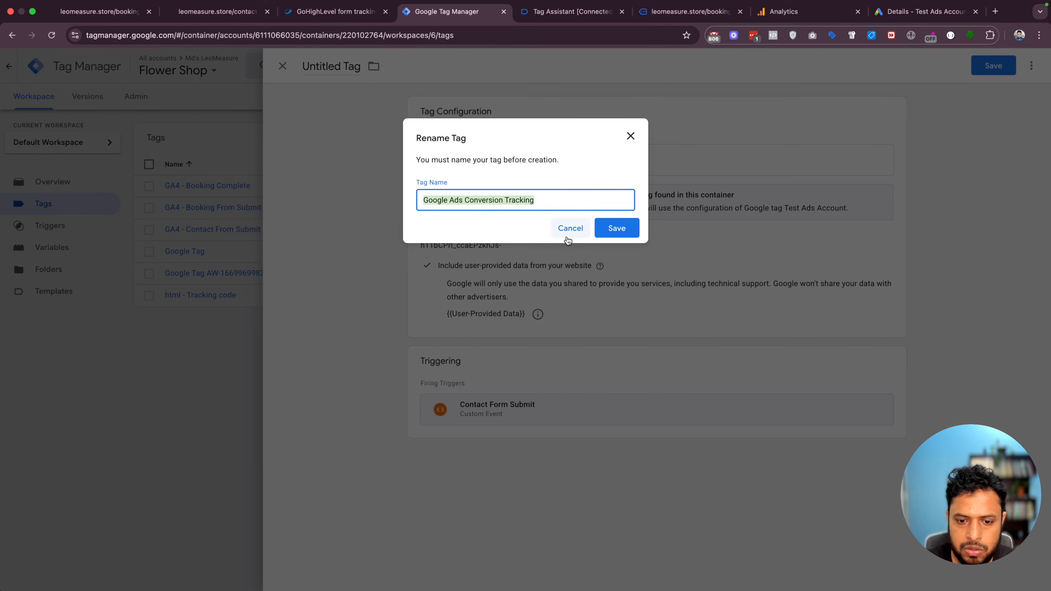
click(484, 197)
drag(463, 200, 562, 200)
key(BackSpace)
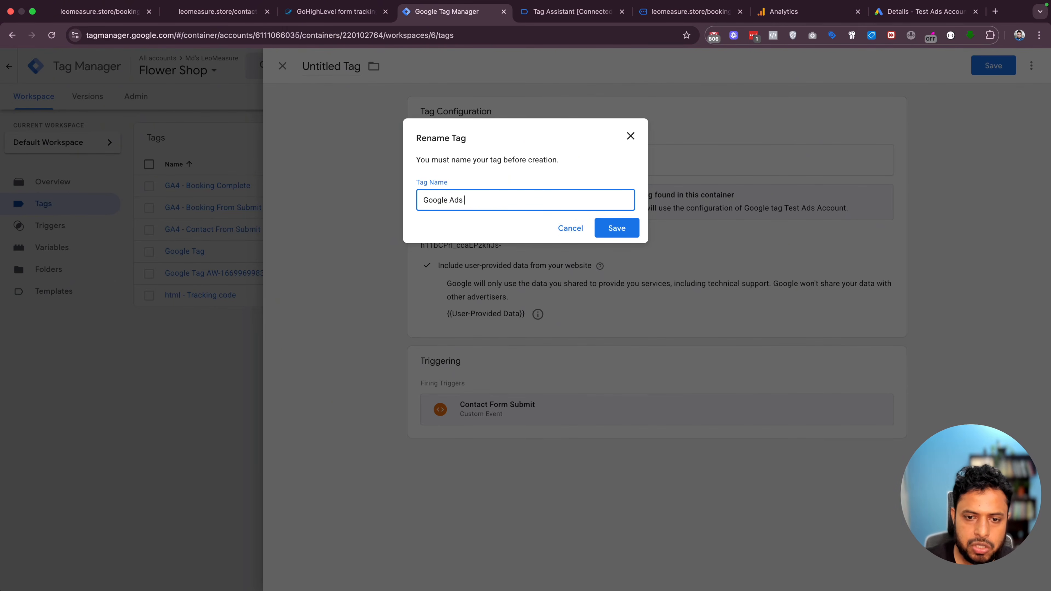
key(super+a)
text(G)
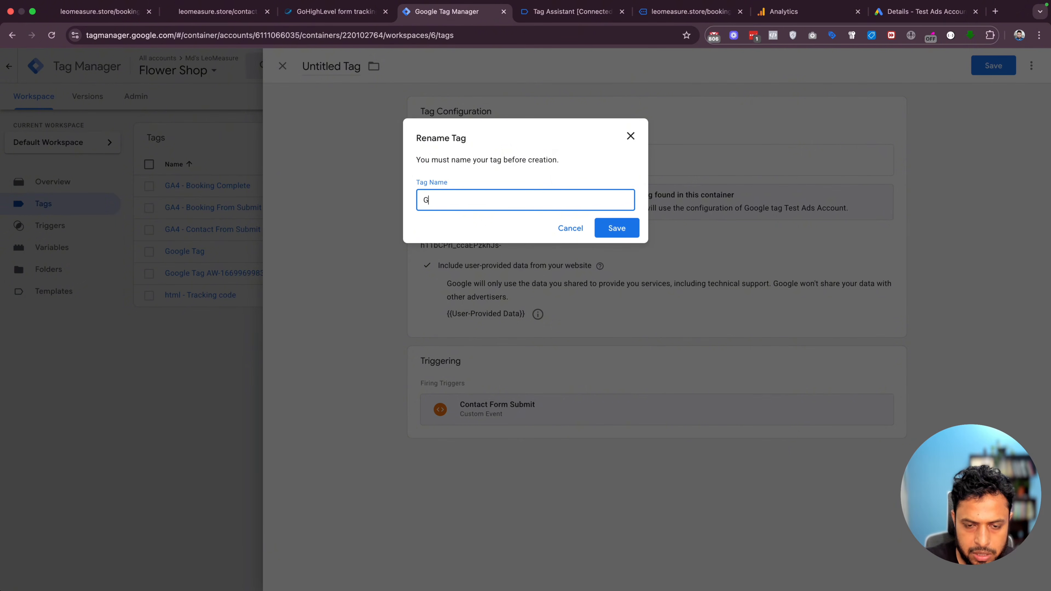
text(ADs)
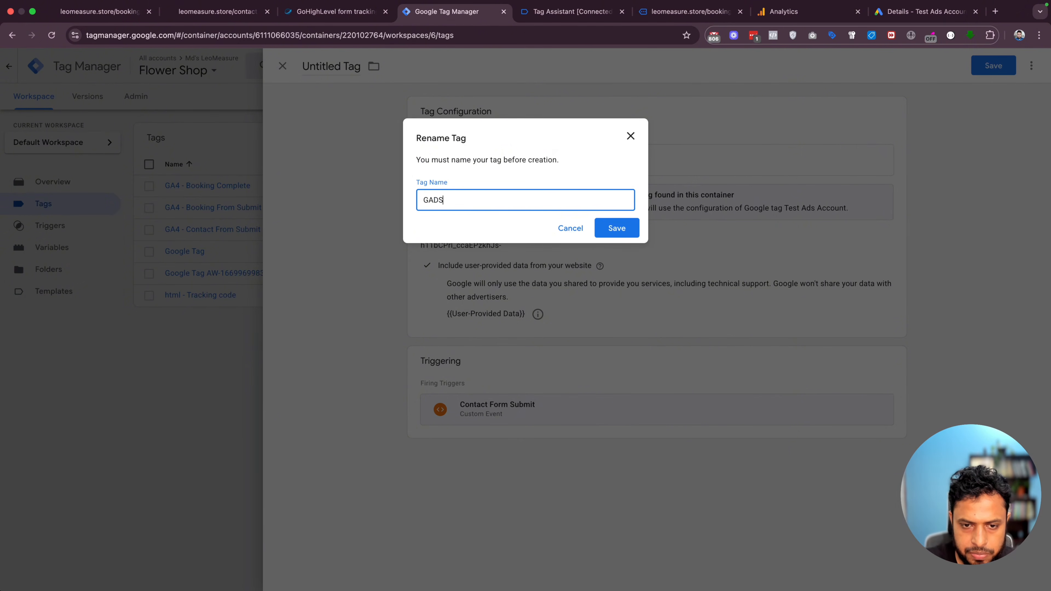
key(BackSpace)
key(BackSpace)
text(ds - Contact Form Submit)
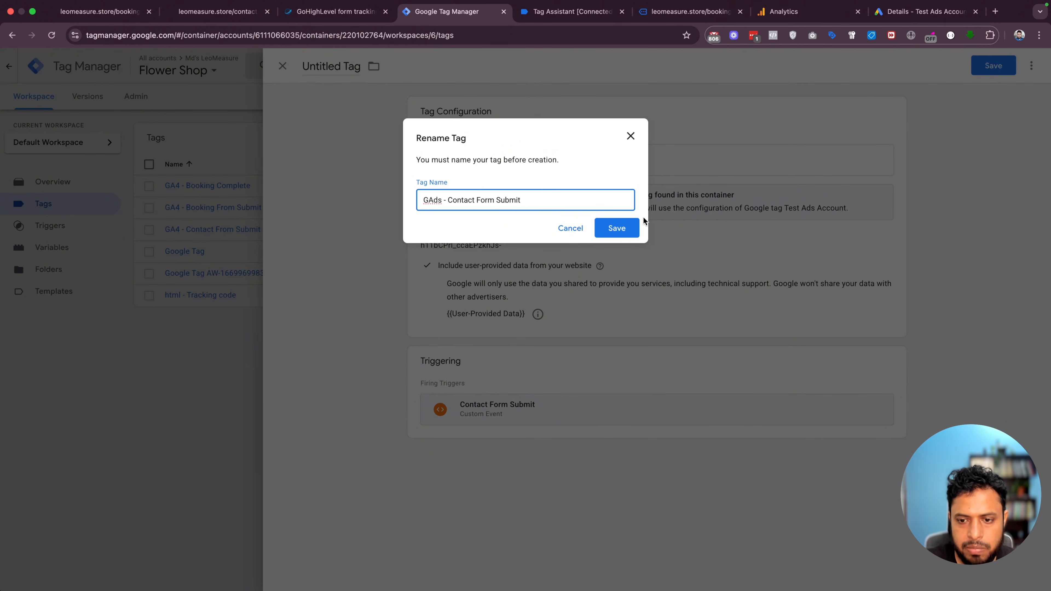
click(628, 228)
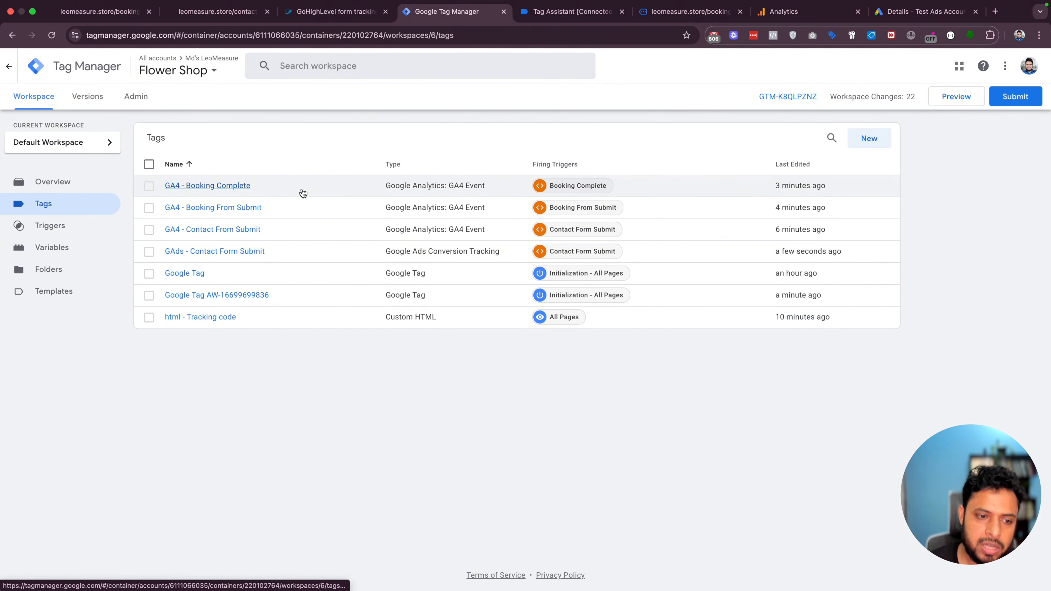
click(956, 103)
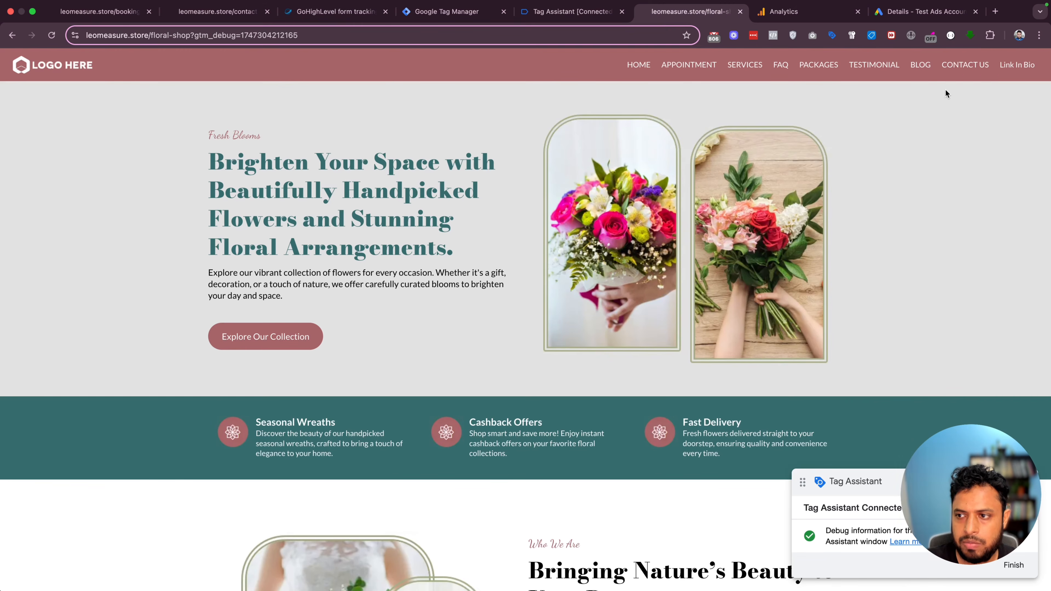
Submit the Contact Us form with a test full name, email and message, consent ticked
click(958, 72)
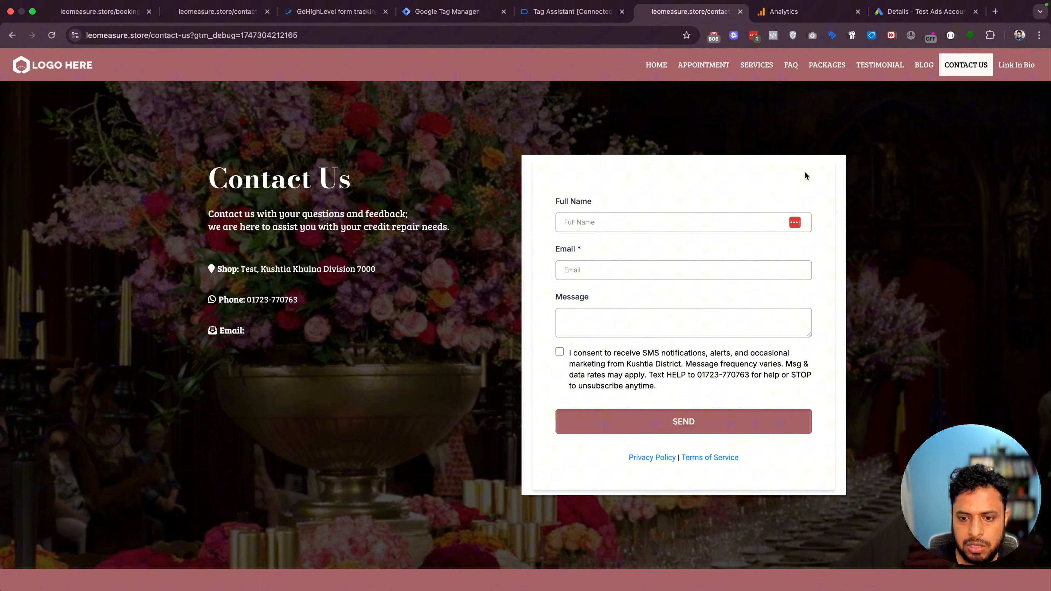
click(598, 221)
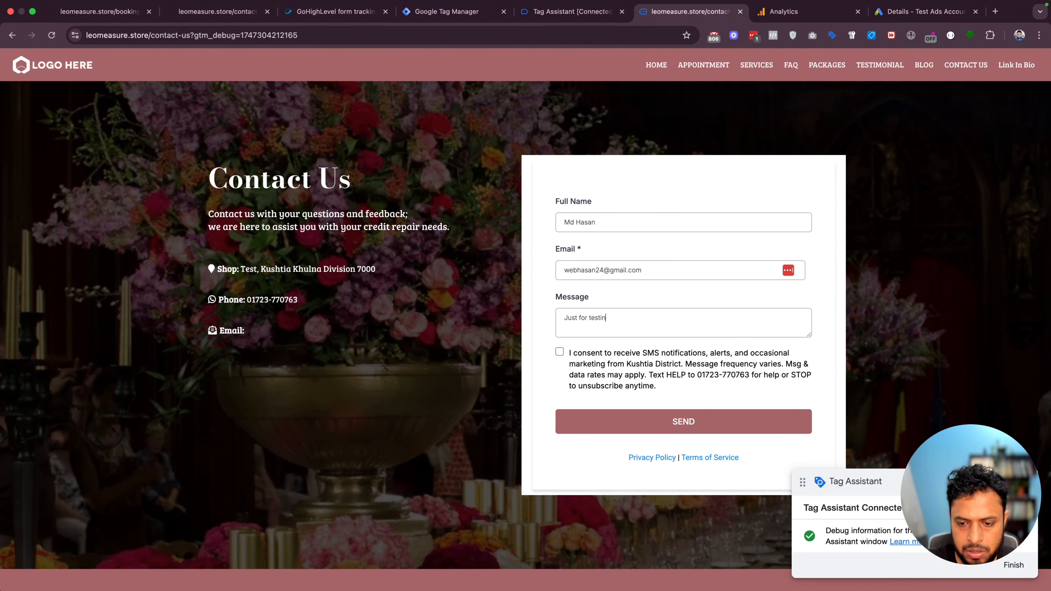
click(579, 352)
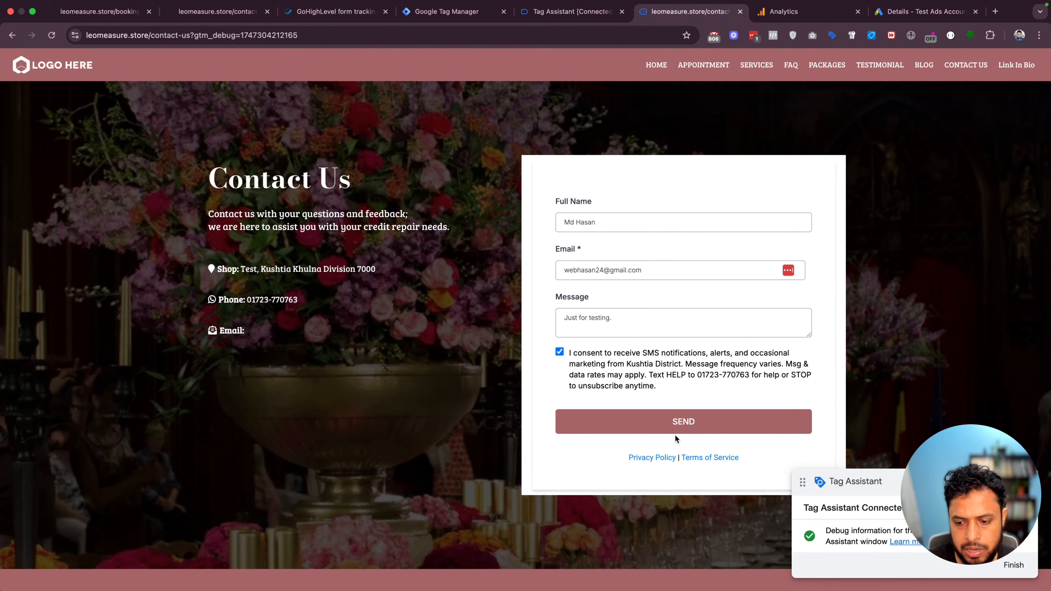
click(670, 427)
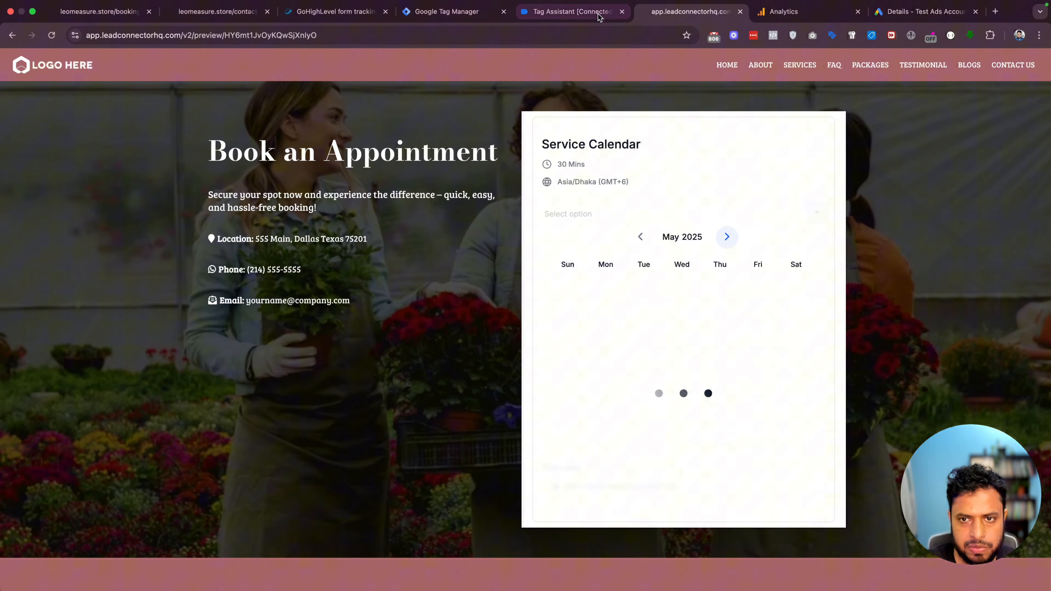
Verify in Tag Assistant that the GA4 and GAds contact form tags fired on ghl_form_submit
click(589, 12)
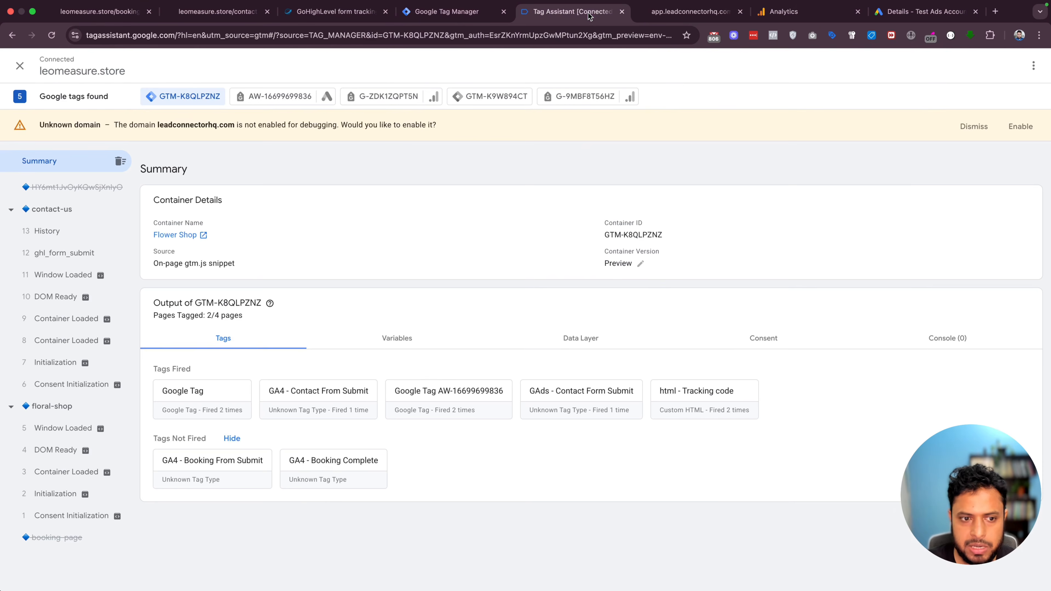
click(53, 258)
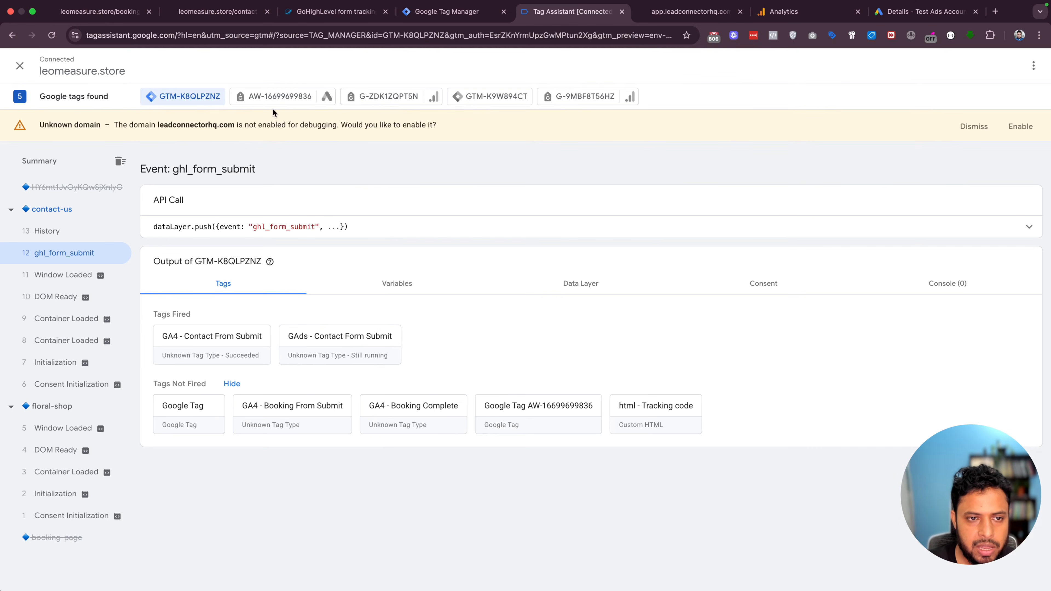
click(388, 100)
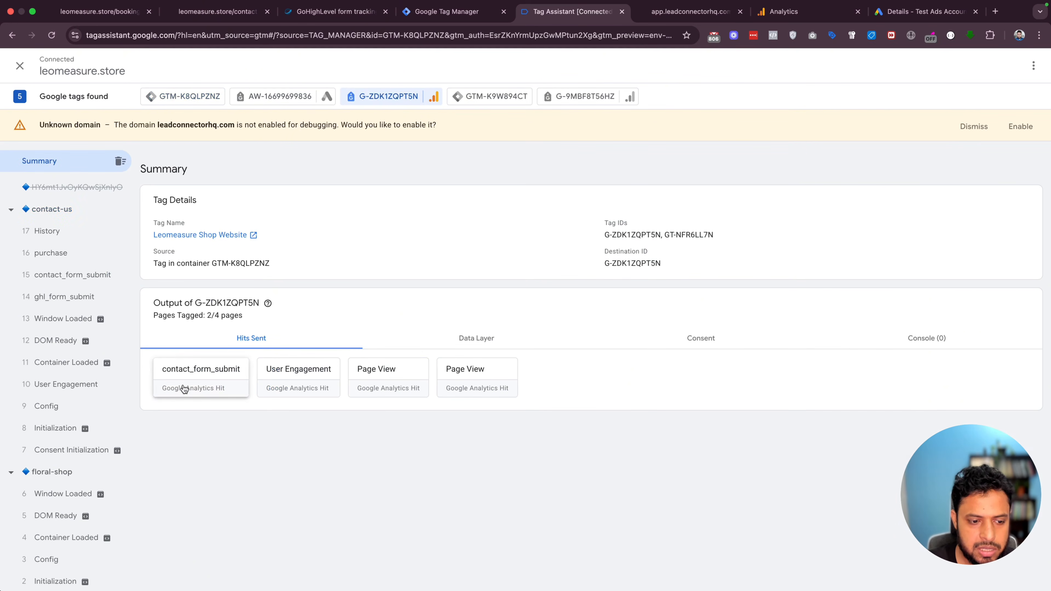
click(265, 97)
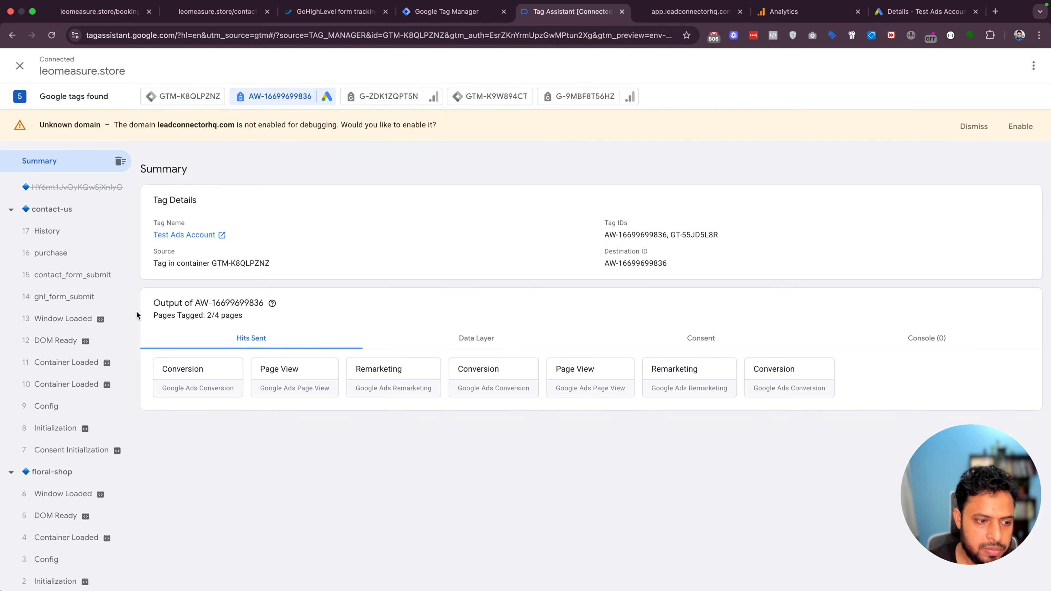
click(80, 280)
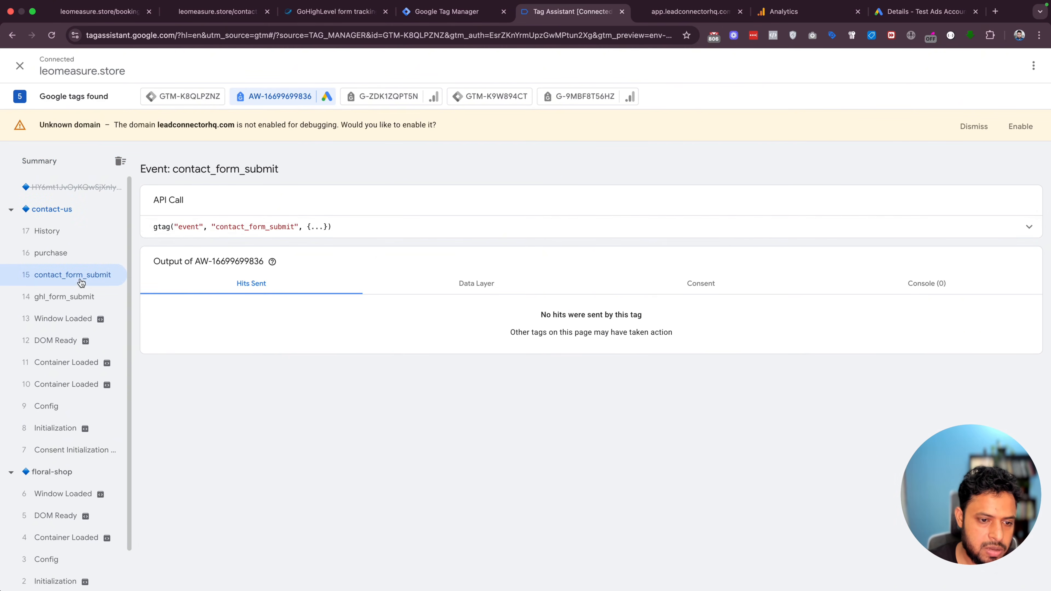
click(187, 97)
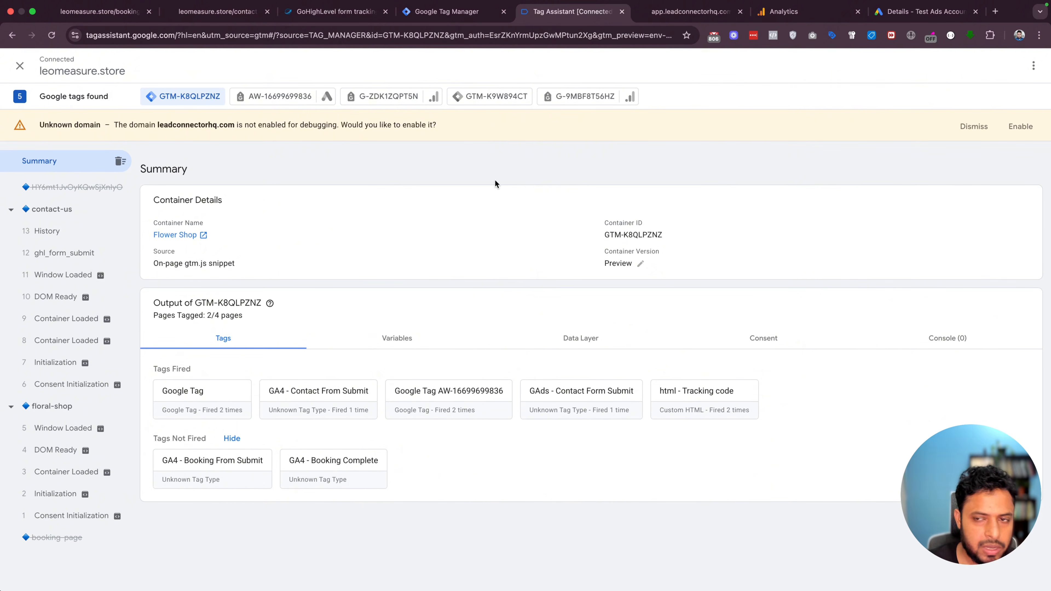
click(690, 11)
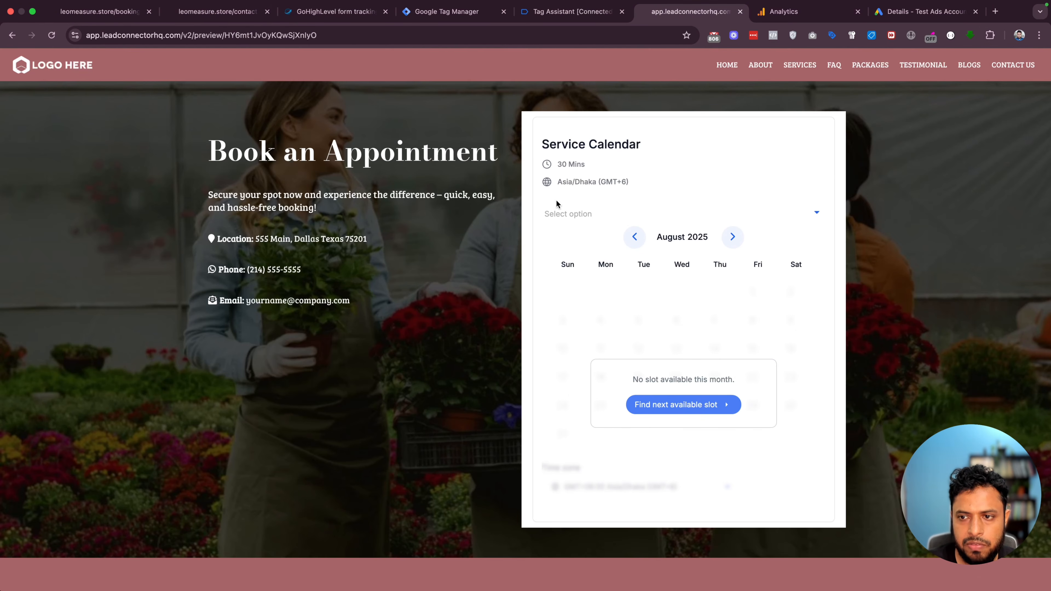
Open the appointment page and select the 10:00 AM slot on May 22
click(12, 34)
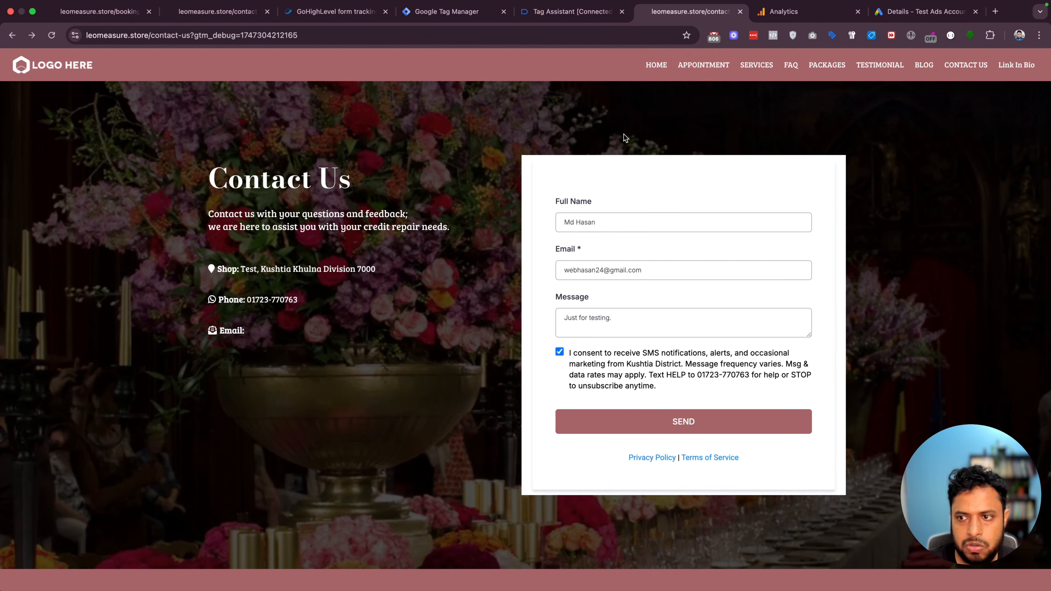
click(708, 66)
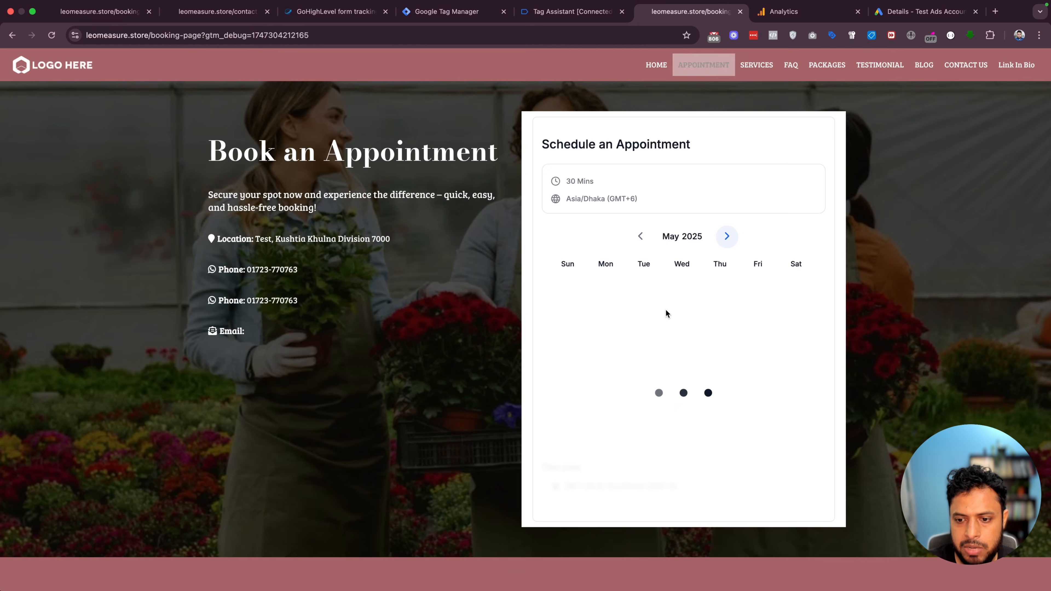
scroll(725, 318, down, 2)
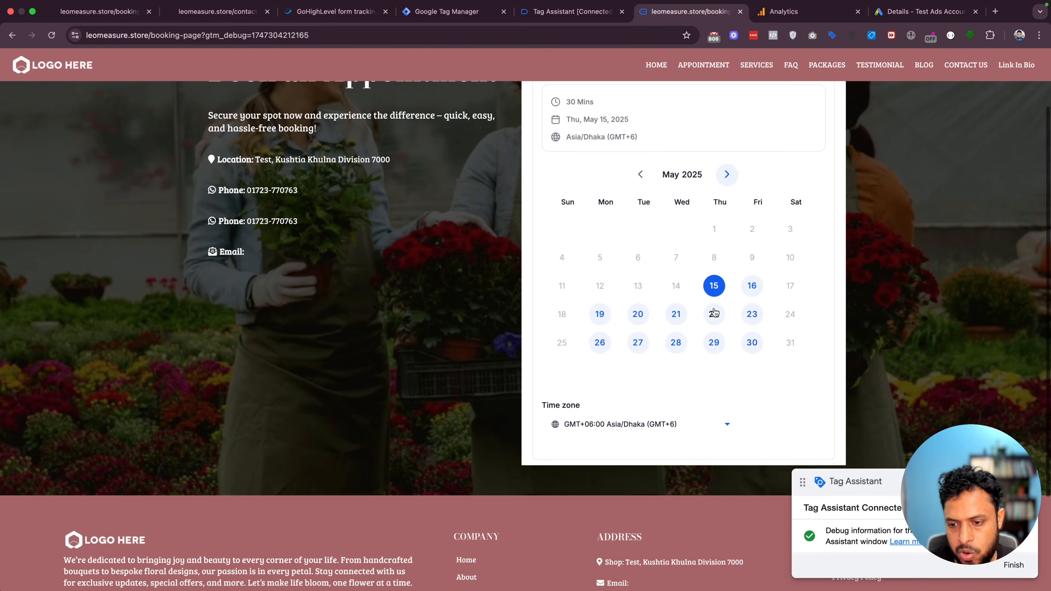
click(714, 313)
click(689, 291)
click(744, 292)
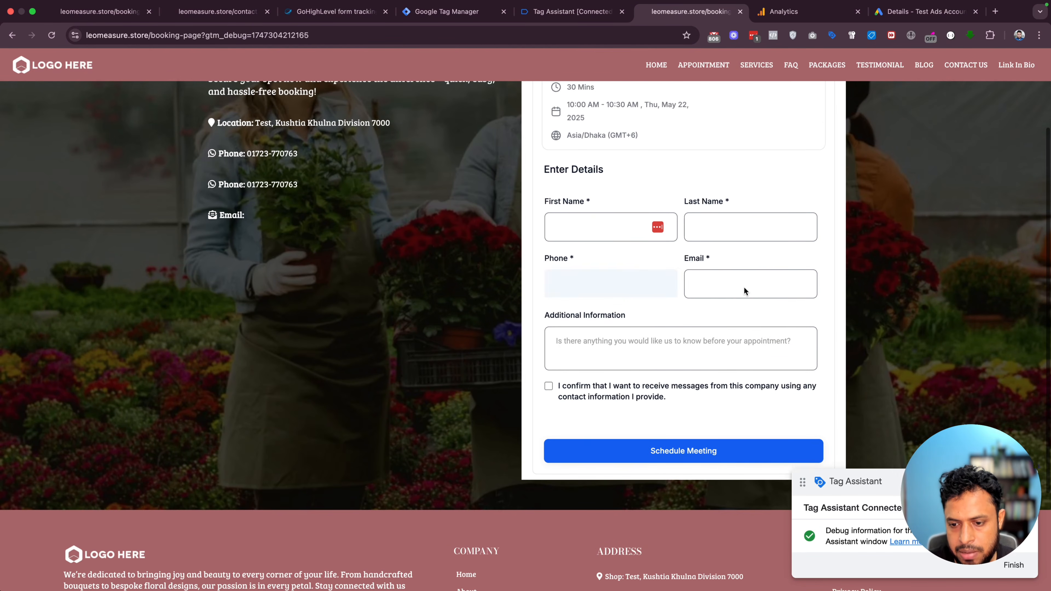
Fill the booking form with test name, phone, email and 'I need some help.', then schedule
click(572, 194)
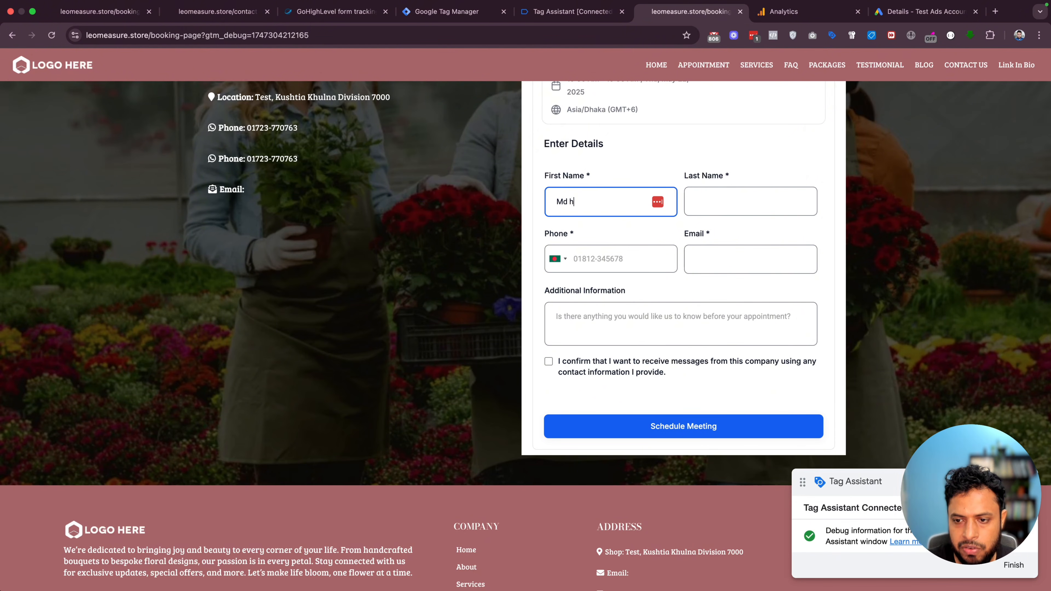
key(Tab)
key(Tab)
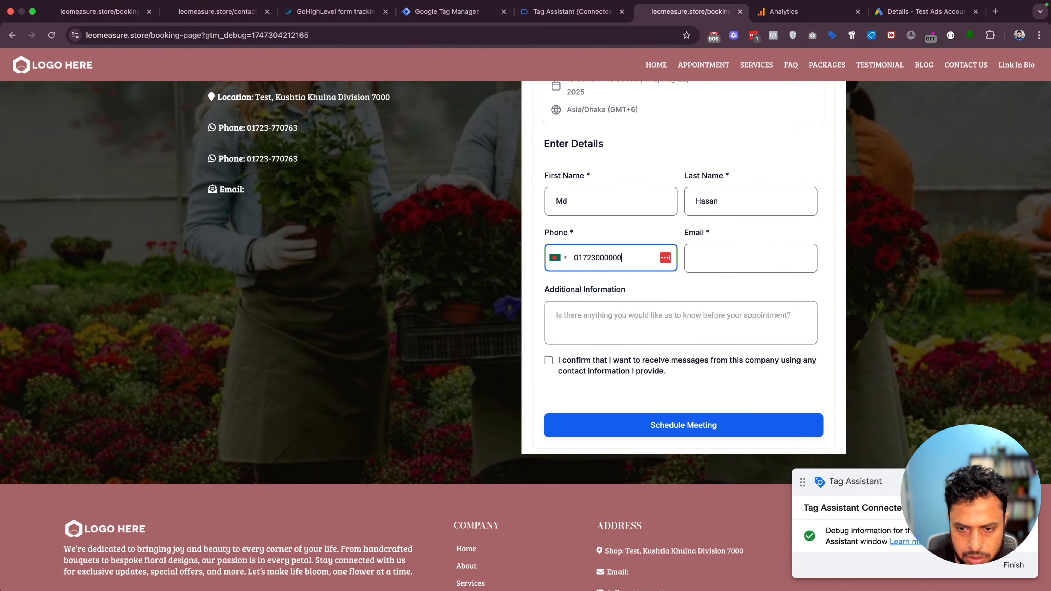
key(Tab)
key(Tab)
text(I need some help.)
click(549, 361)
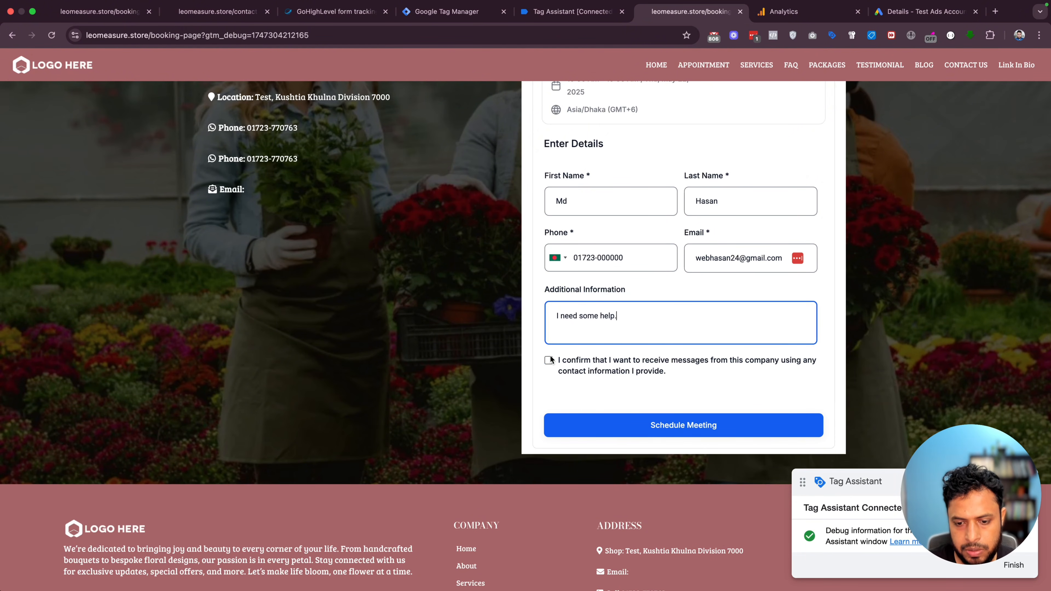
click(663, 420)
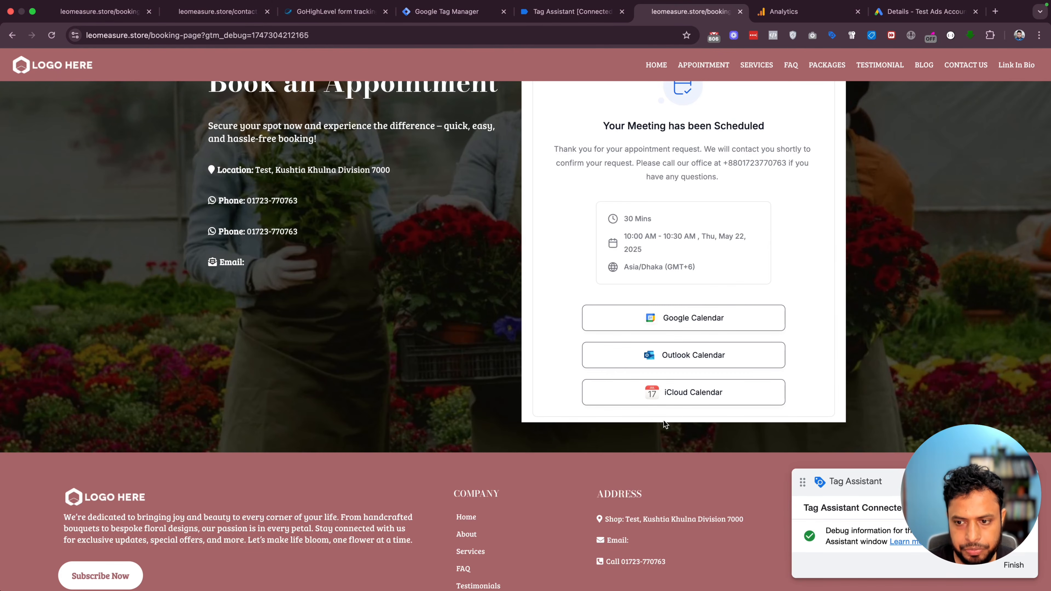
click(569, 12)
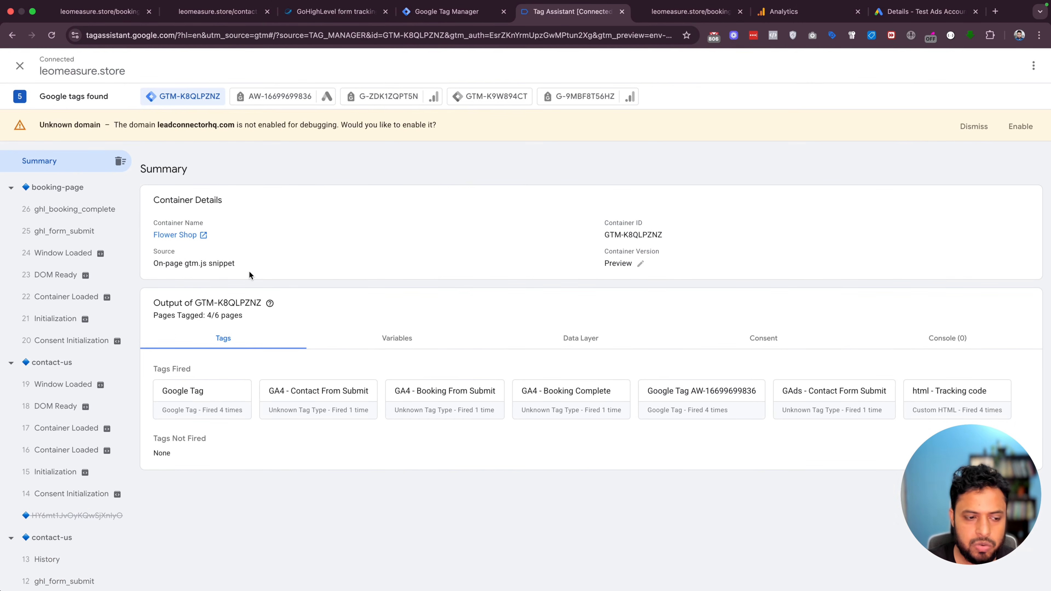
Check Tags Fired for the ghl_form_submit and ghl_booking_complete events
click(50, 237)
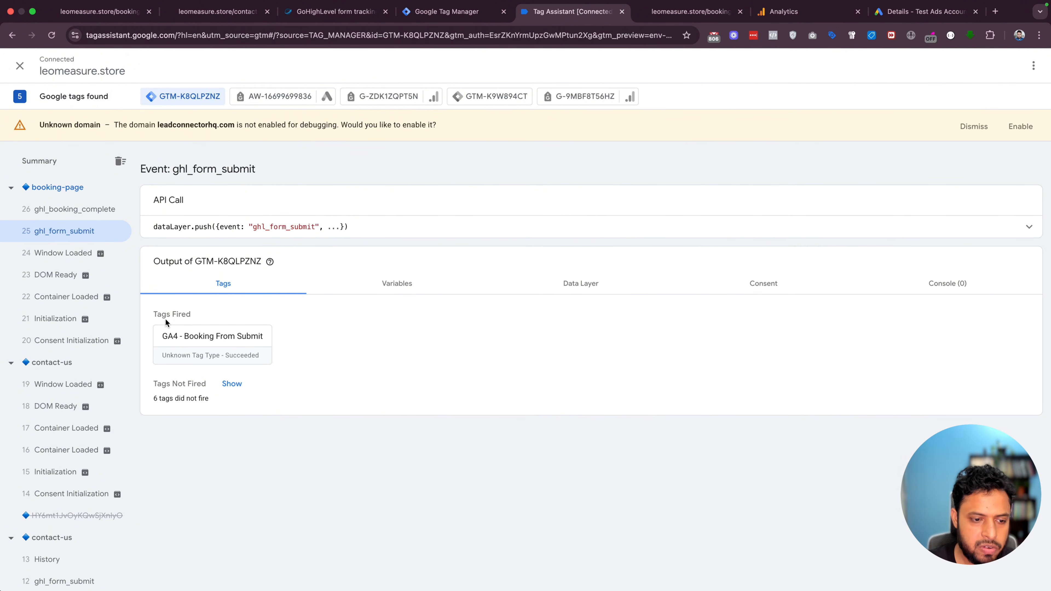
click(50, 215)
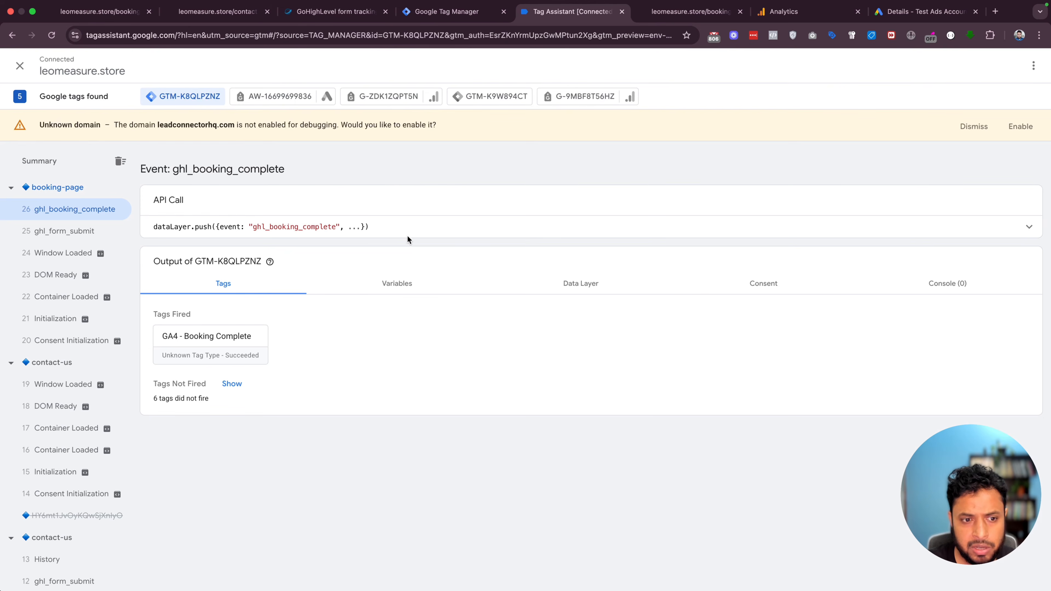
In Google Analytics, close the web stream details and open DebugView from Admin
click(780, 12)
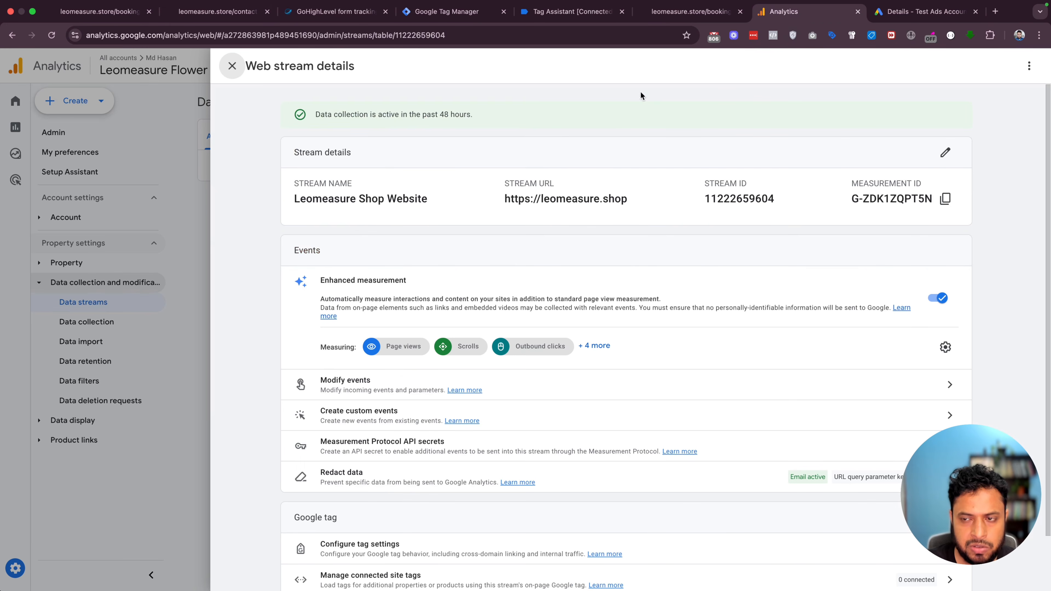
click(207, 202)
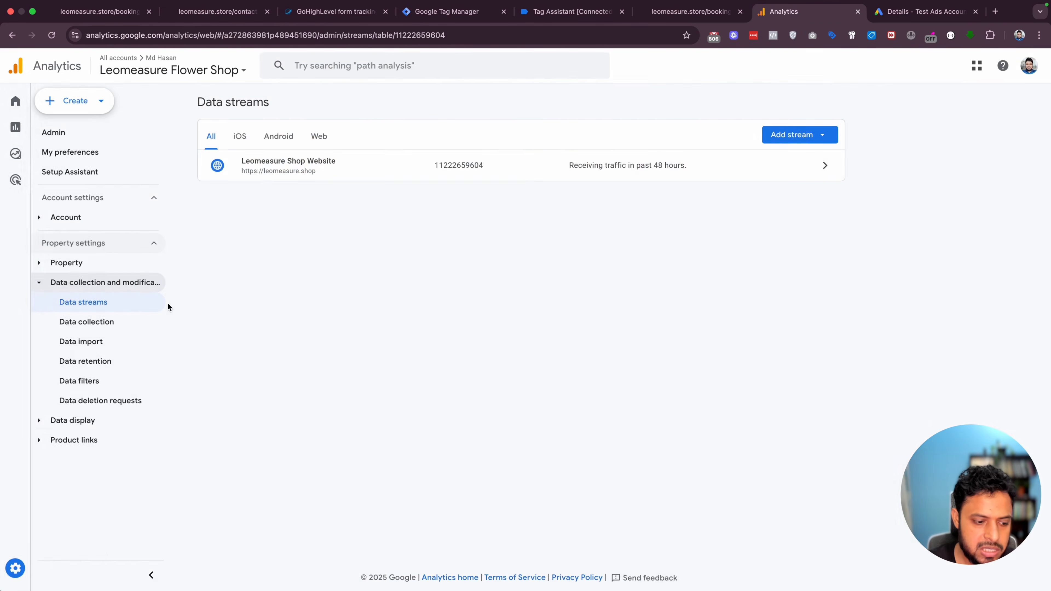
click(14, 568)
scroll(229, 430, down, 6)
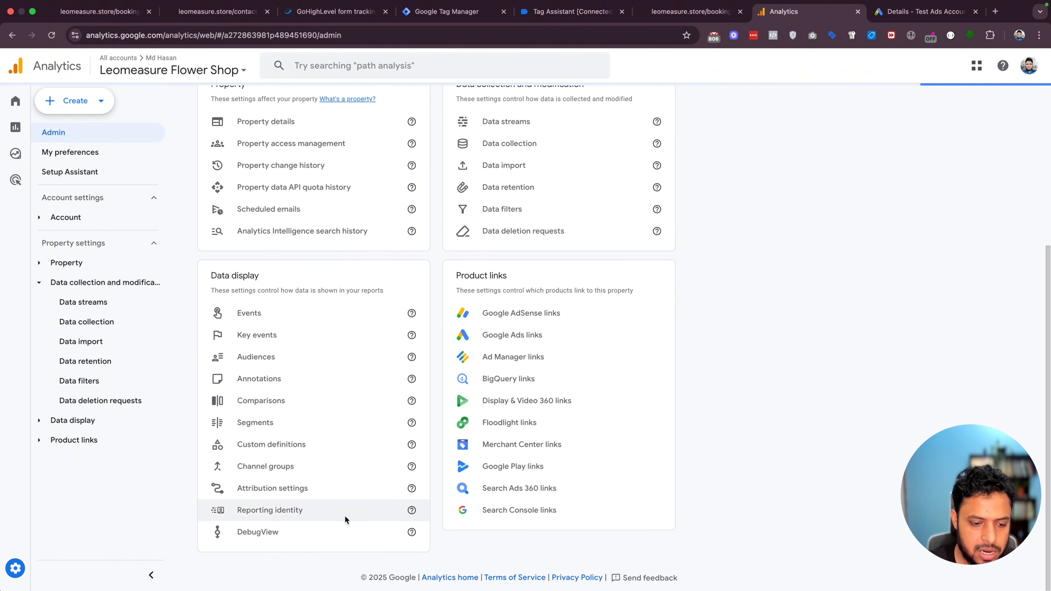
click(267, 536)
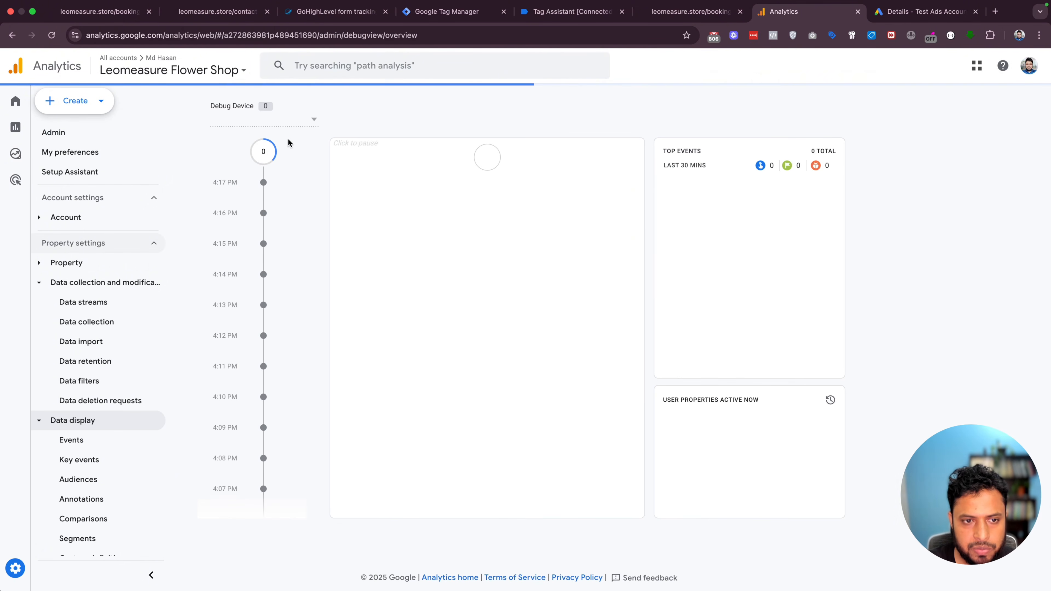
Select the Apple debug device and locate contact_form_submit in the event timeline
click(274, 121)
click(270, 138)
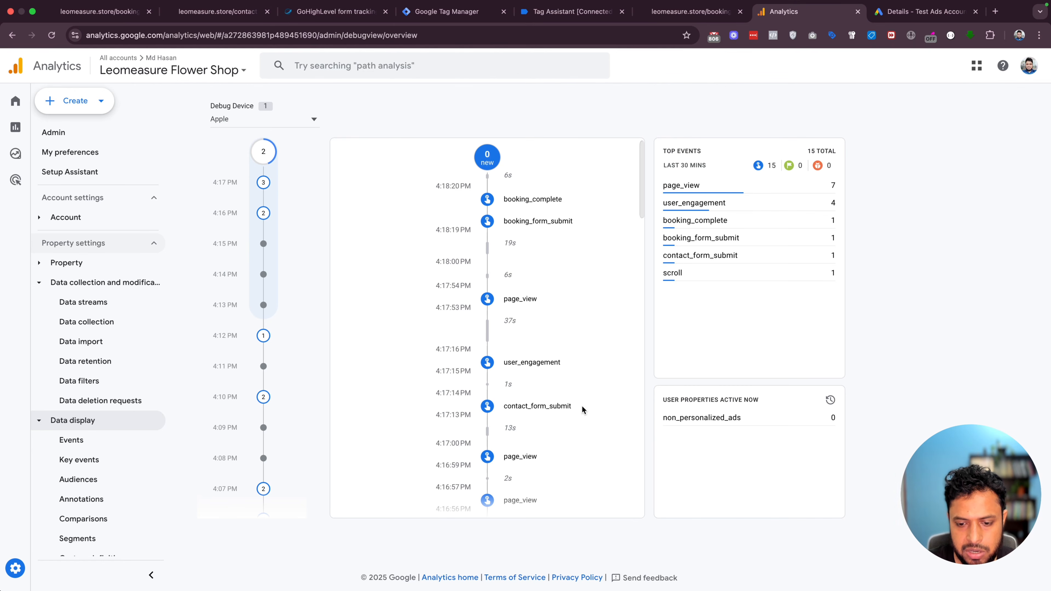
drag(572, 409, 502, 409)
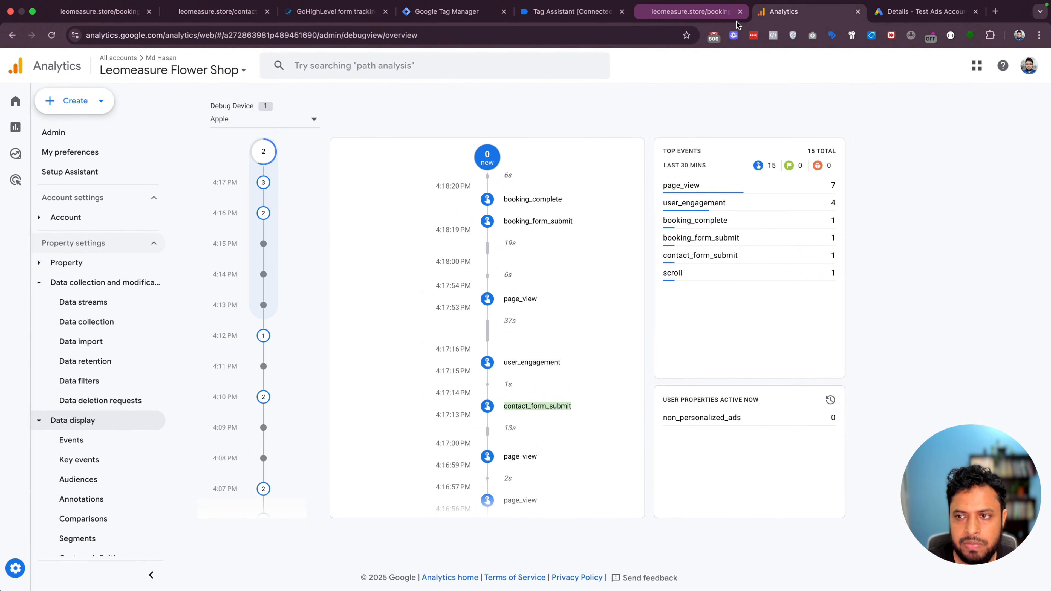
key(ctrl+Tab)
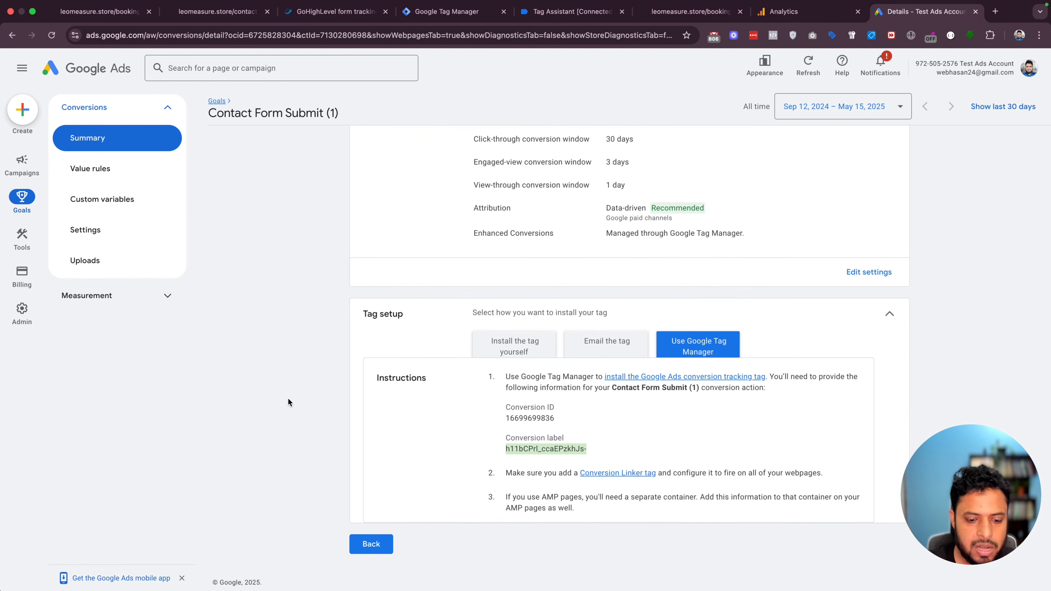
Reload the Conversions summary to show Contact Form Submit (1) as No recent conversions
scroll(311, 448, up, 1)
scroll(363, 490, down, 1)
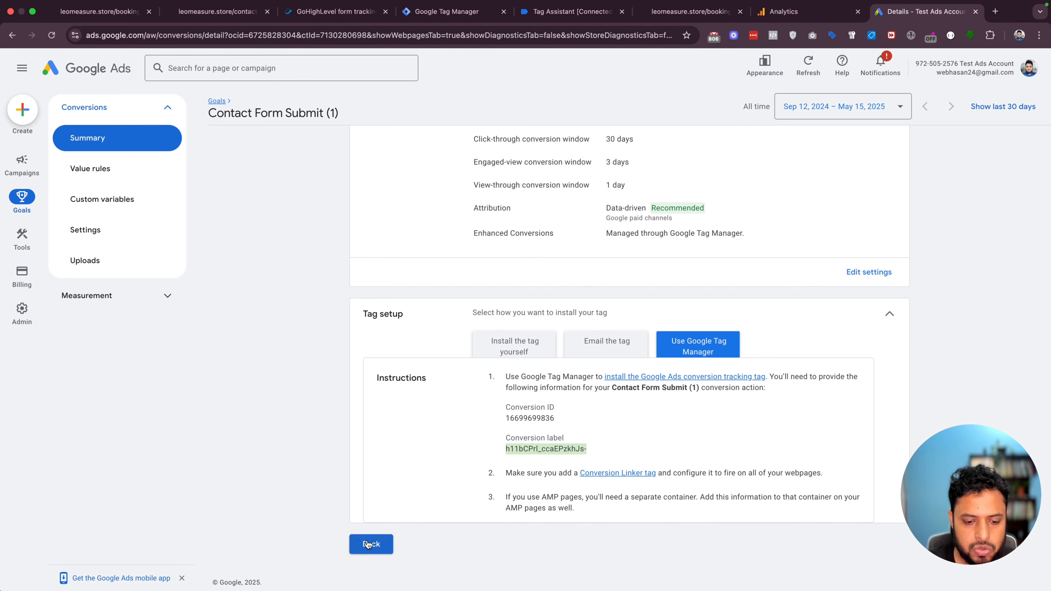
click(371, 543)
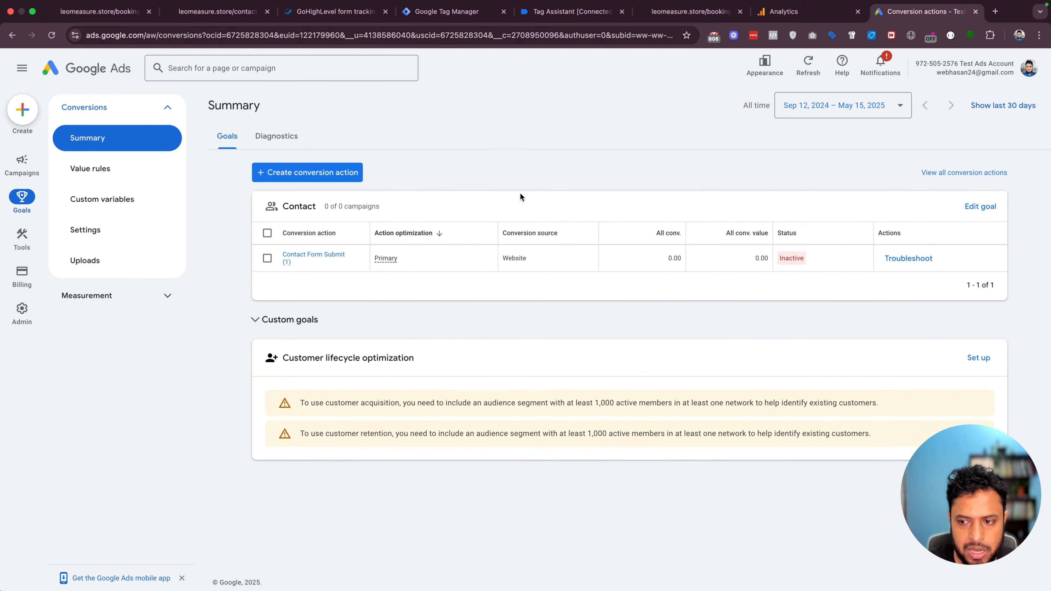
key(super+r)
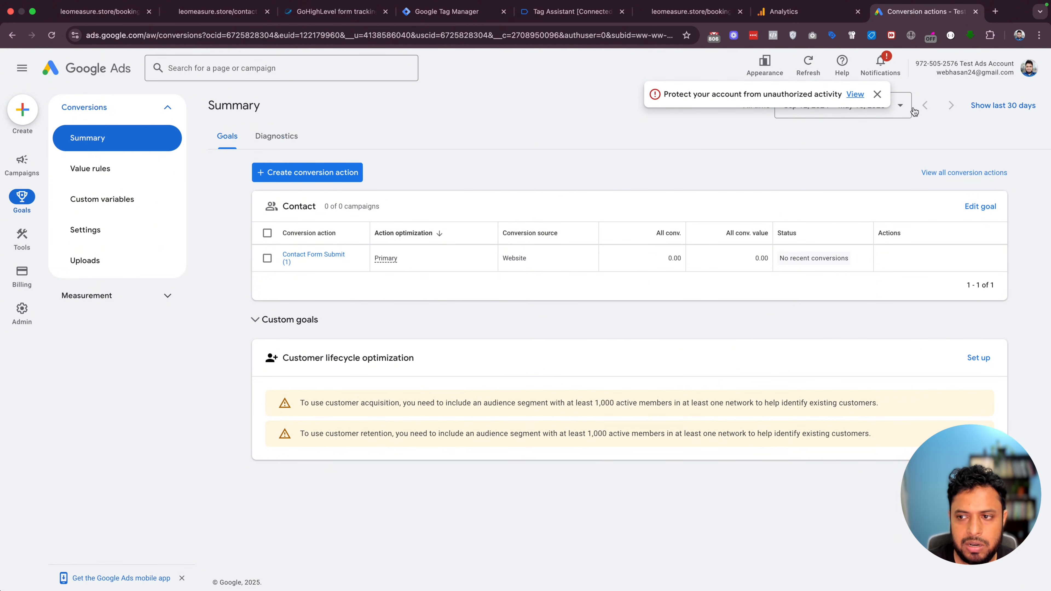
click(876, 95)
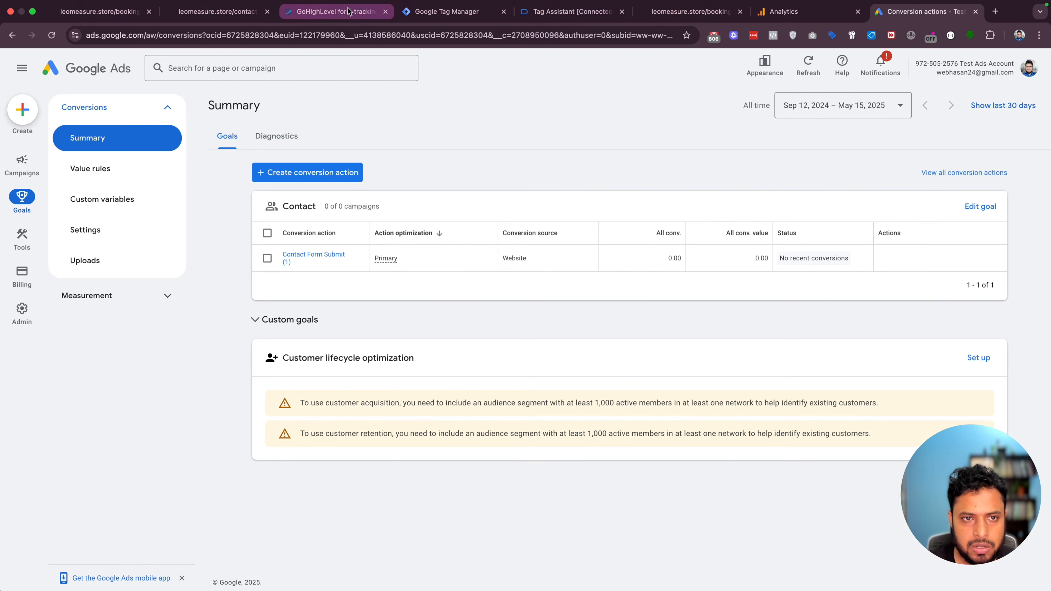
click(430, 12)
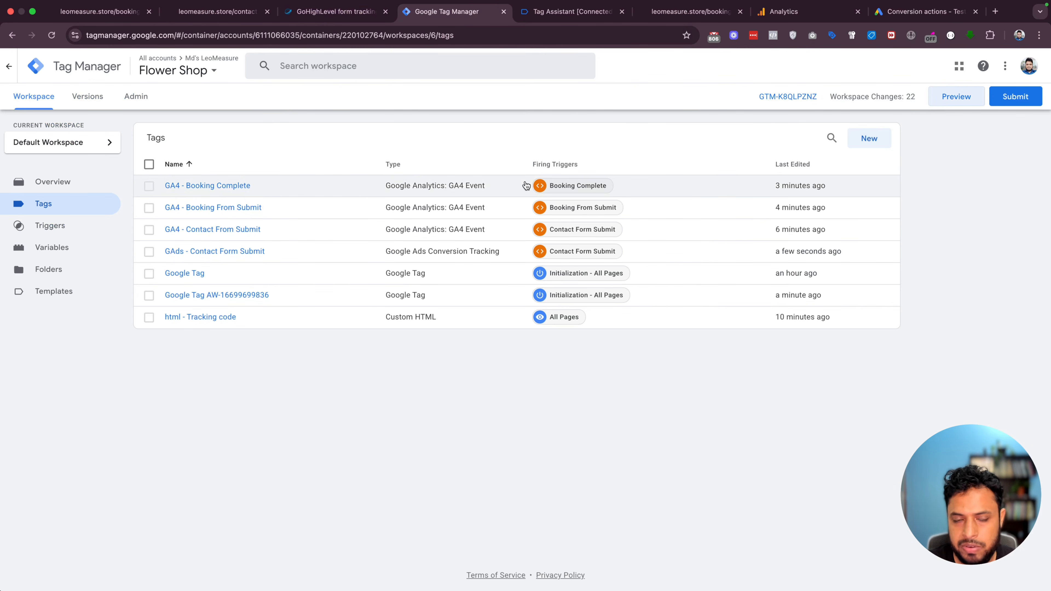
Publish the Flower Shop container as Version 6 without a description, then return to the workspace overview
click(1011, 104)
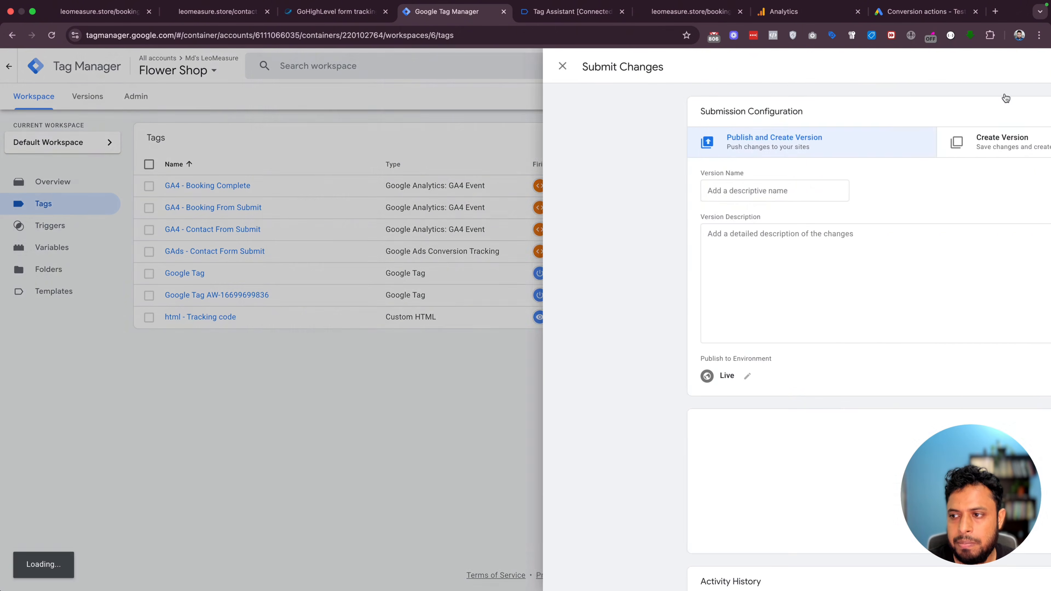
click(1022, 65)
click(668, 385)
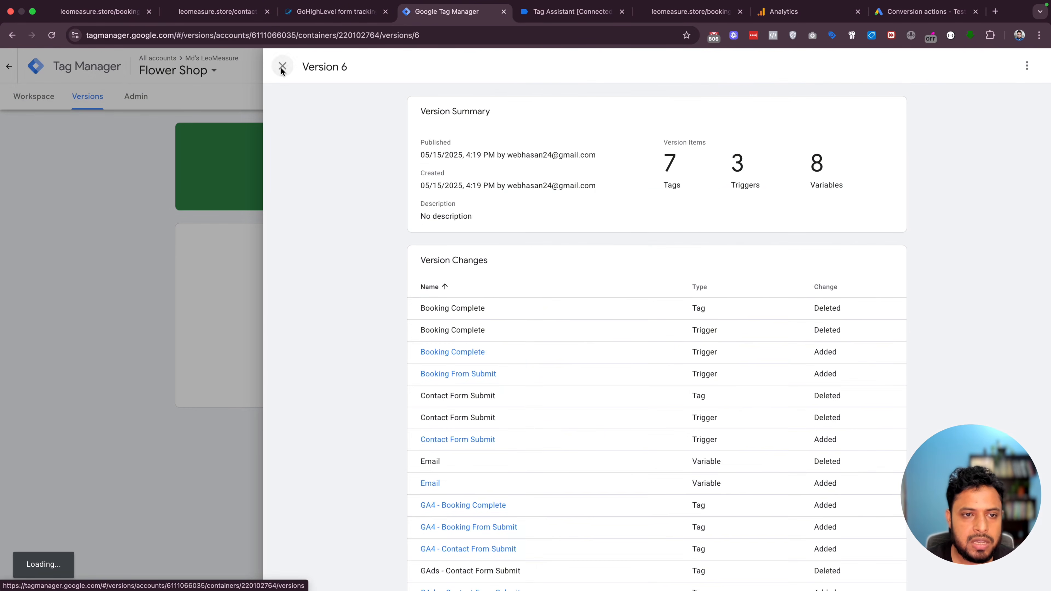
click(282, 66)
click(33, 104)
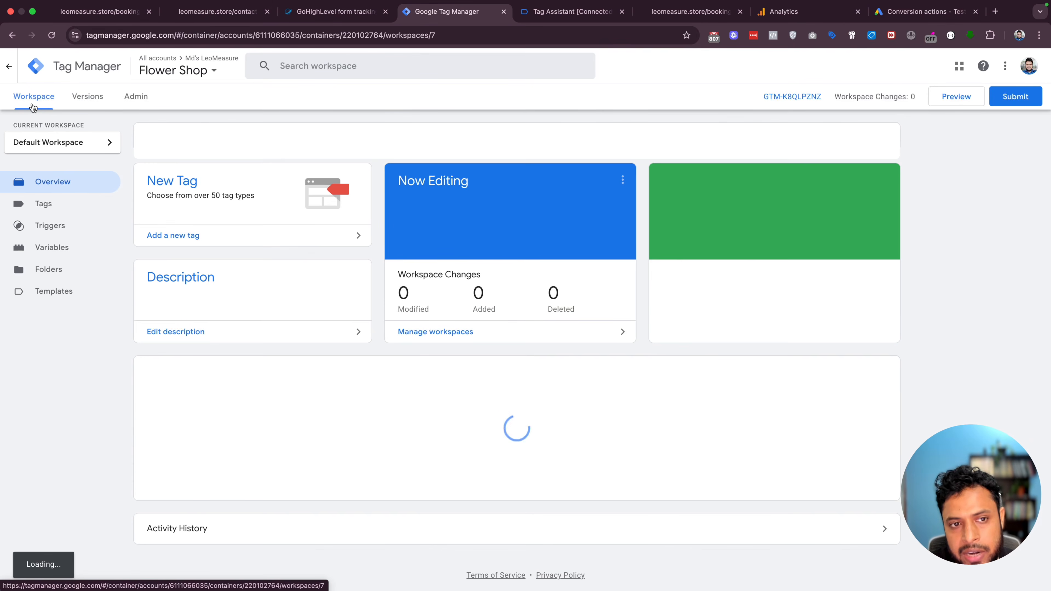